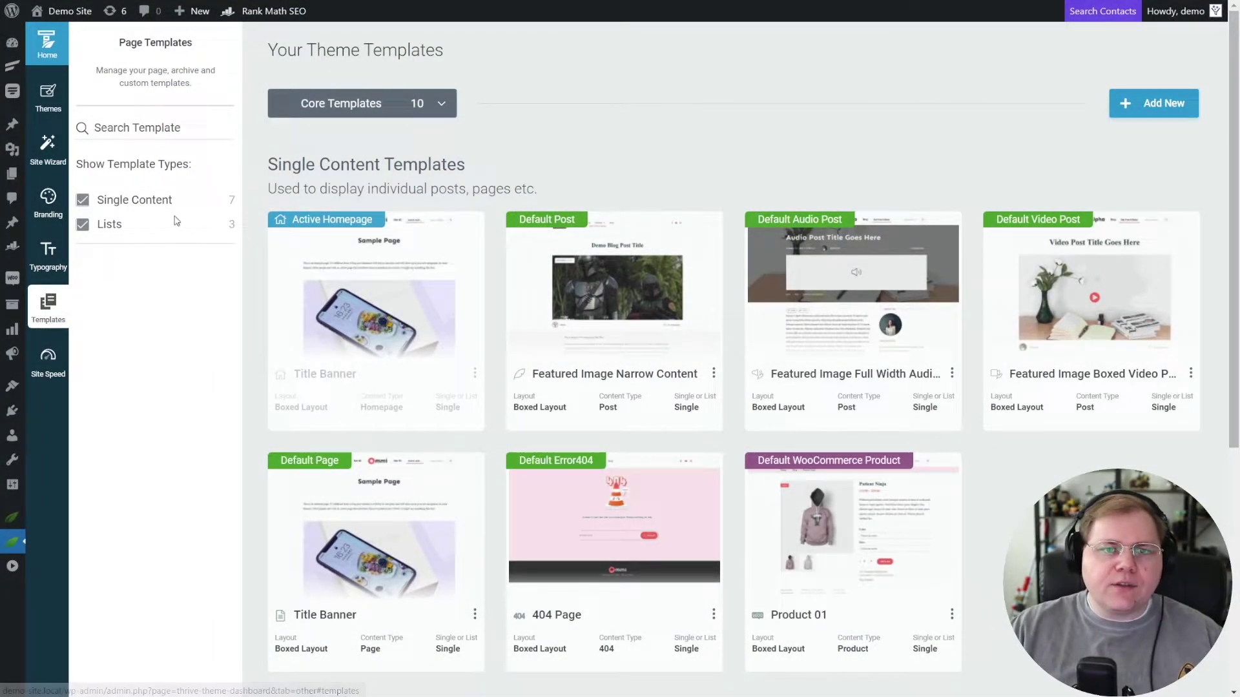
# Step: Filter the theme templates to the WooCommerce ones and open the Demo Account Template for editing
pyautogui.click(440, 107)
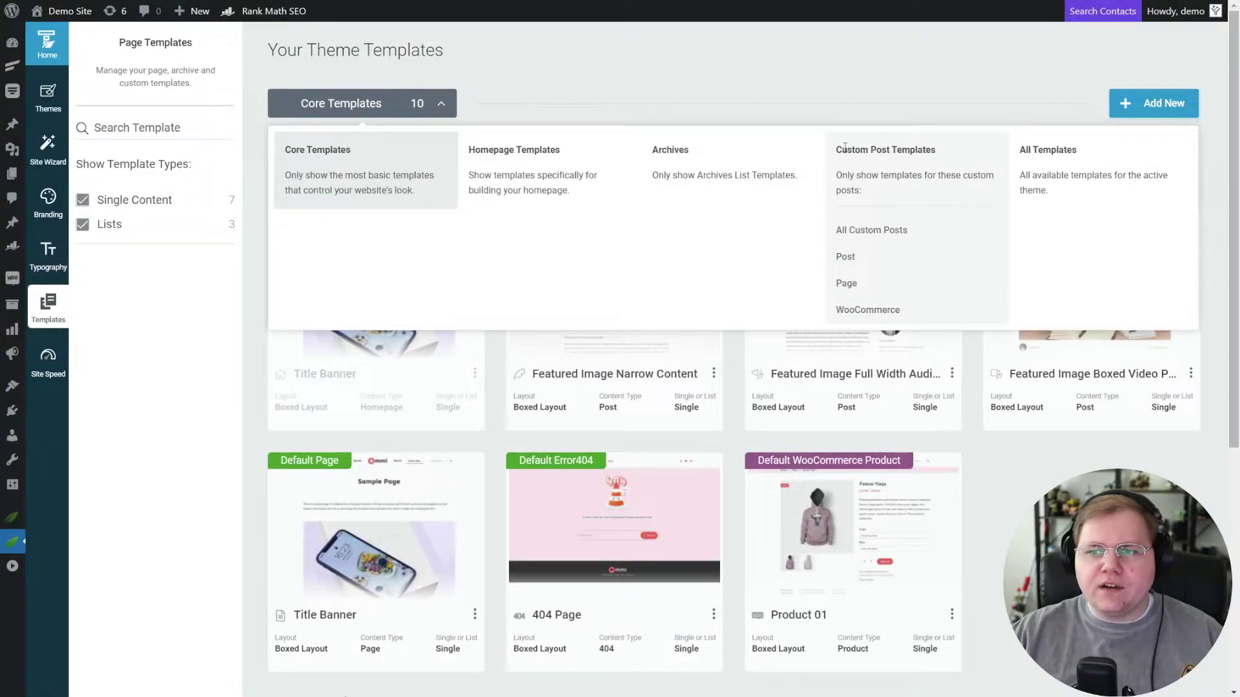
pyautogui.click(868, 309)
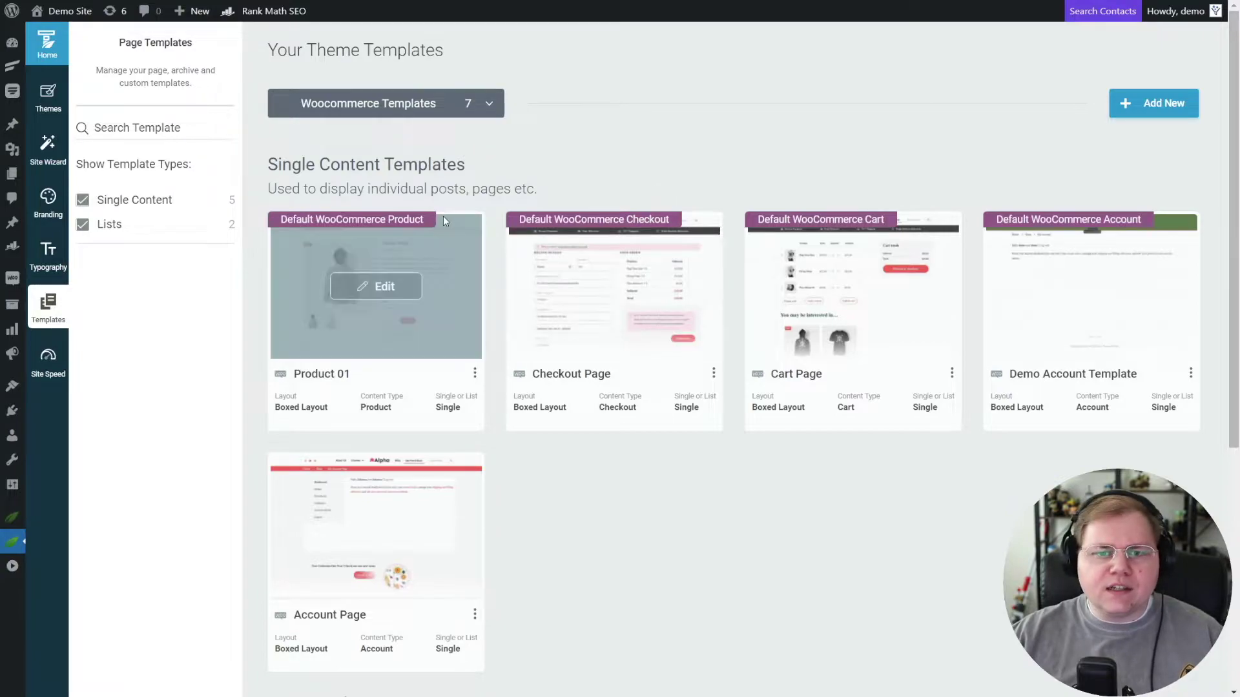
pyautogui.moveTo(1034, 238)
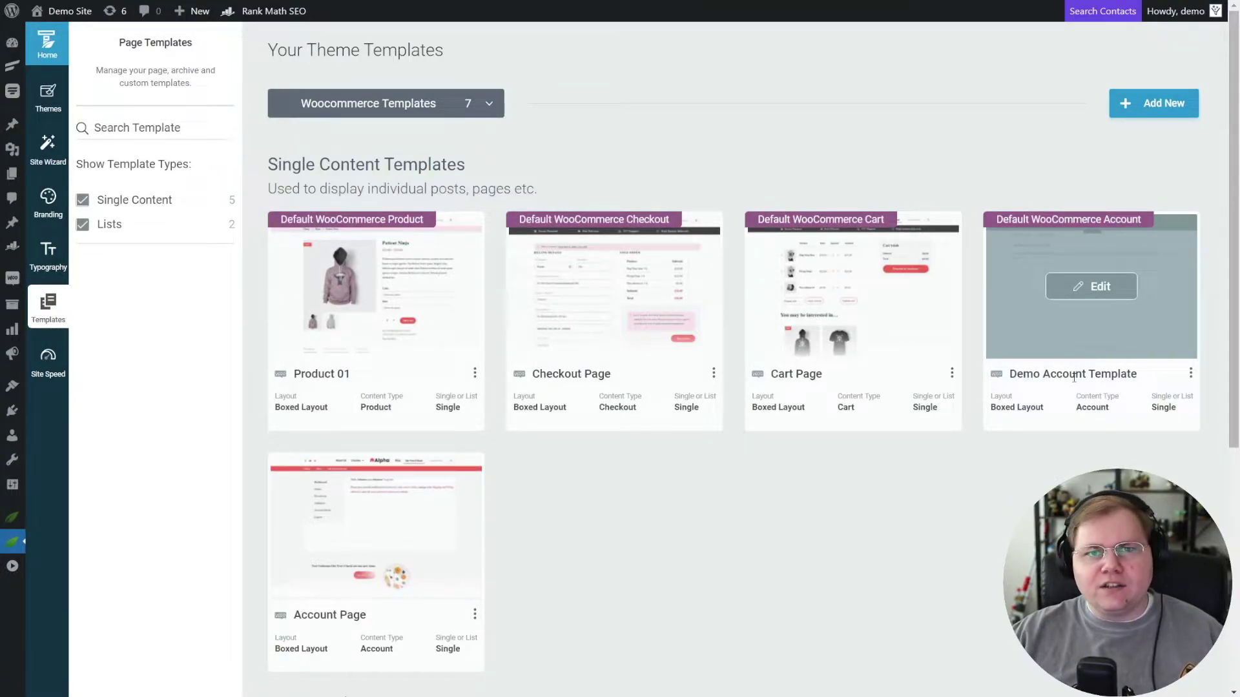
pyautogui.moveTo(689, 221)
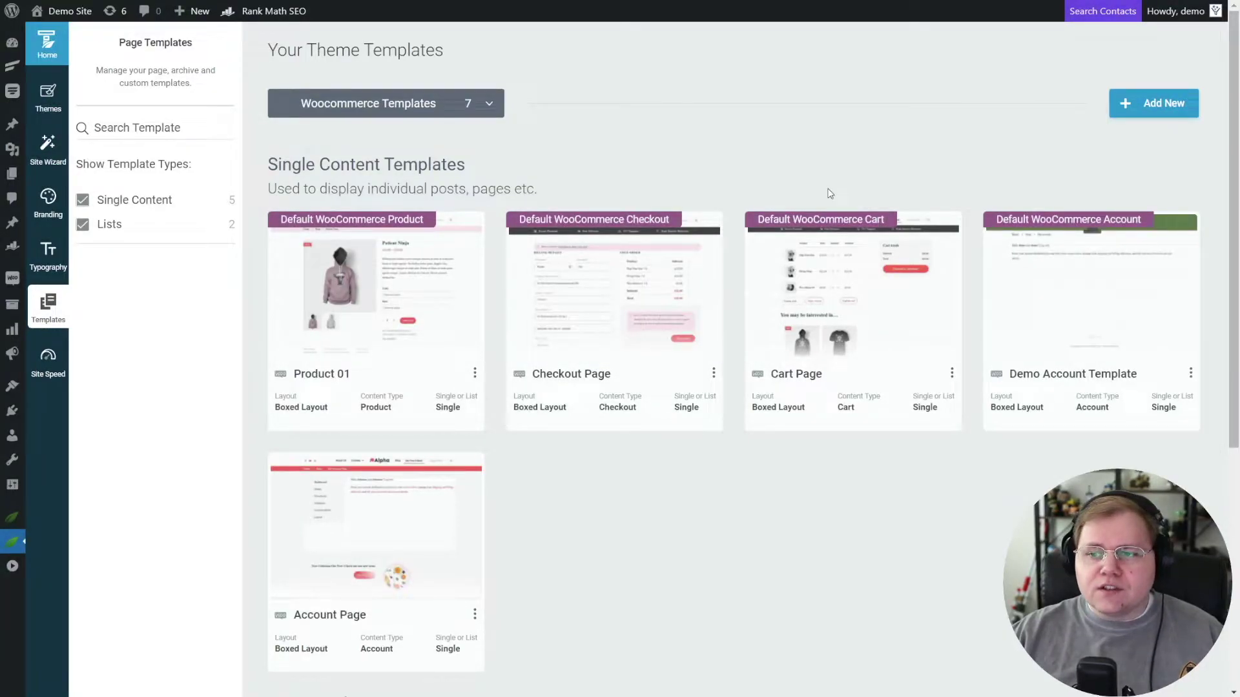
pyautogui.moveTo(1115, 294)
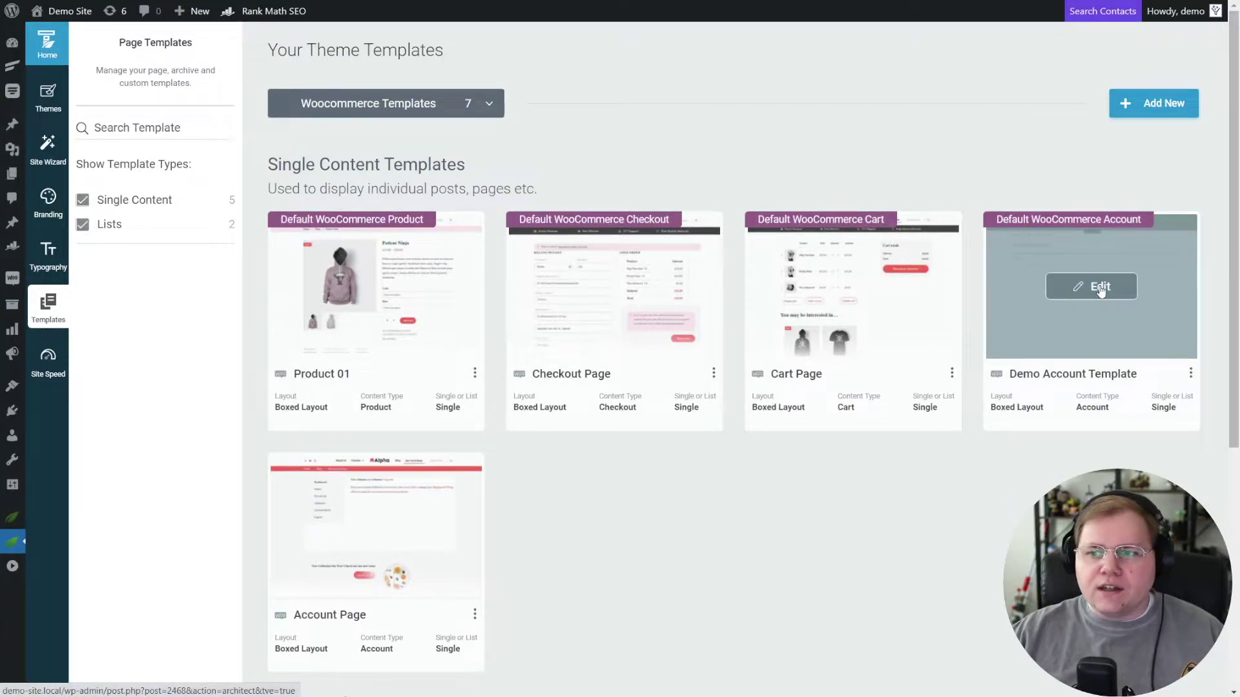
pyautogui.click(1099, 288)
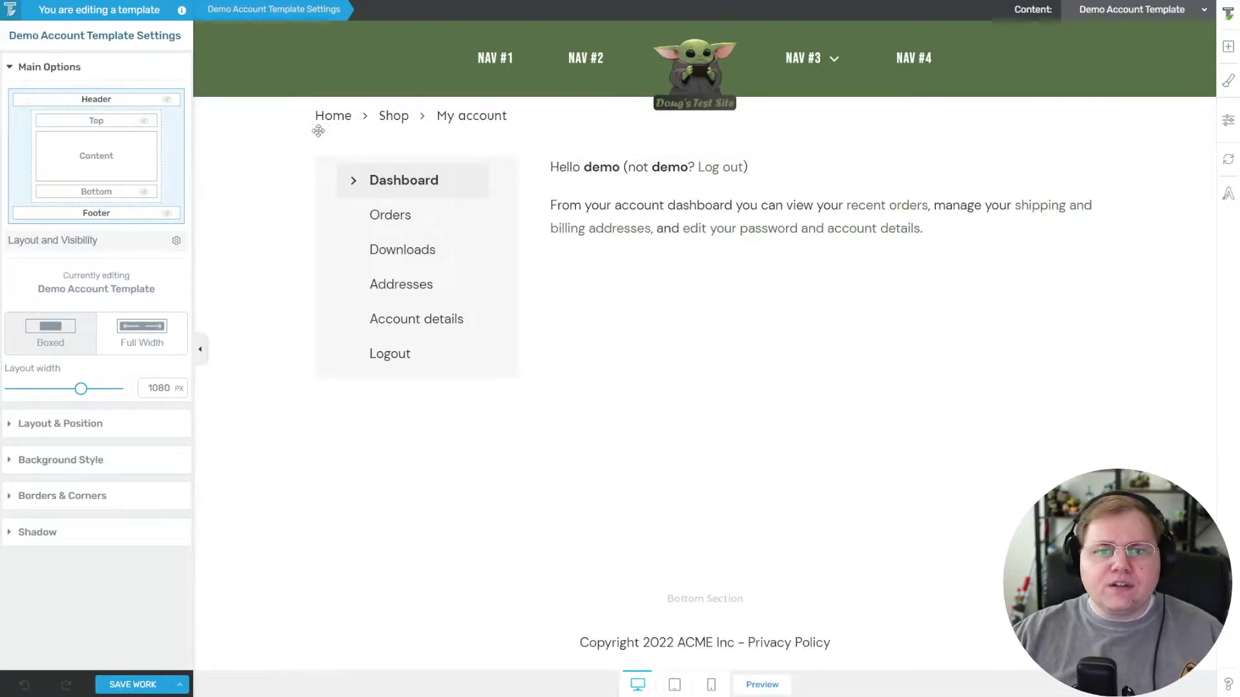
# Step: Delete the breadcrumbs above the account content and add a Background Section above the My Account element
pyautogui.click(1089, 100)
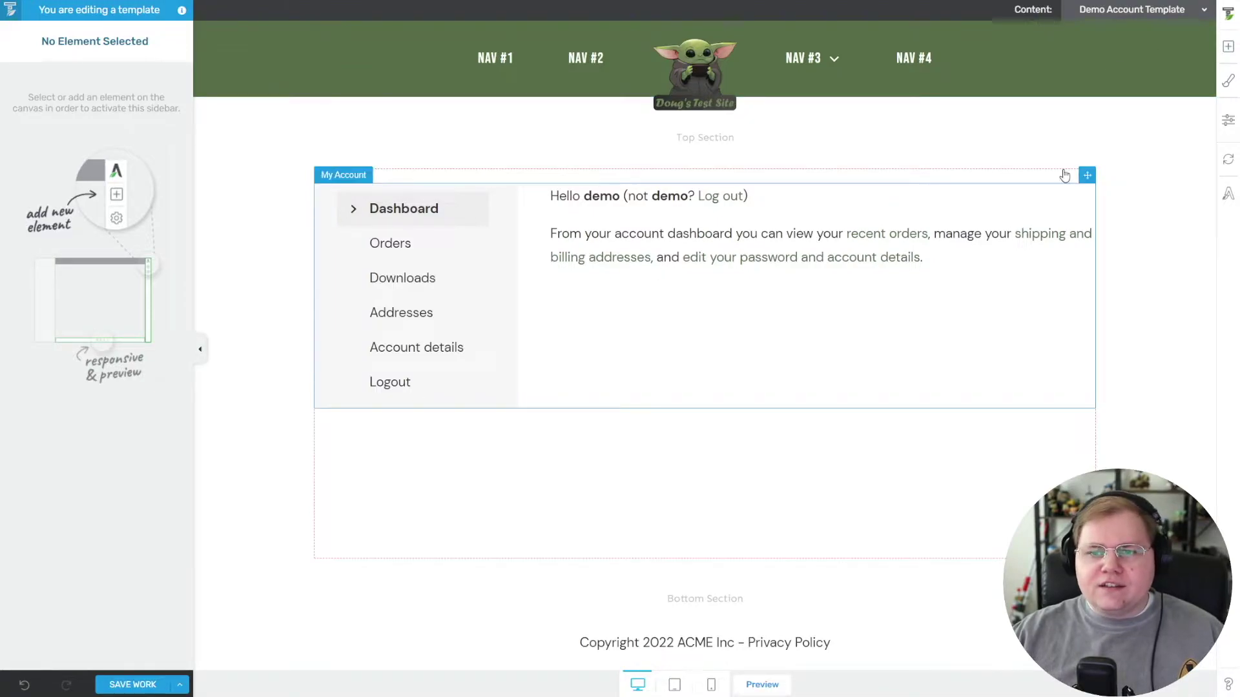
pyautogui.click(1228, 46)
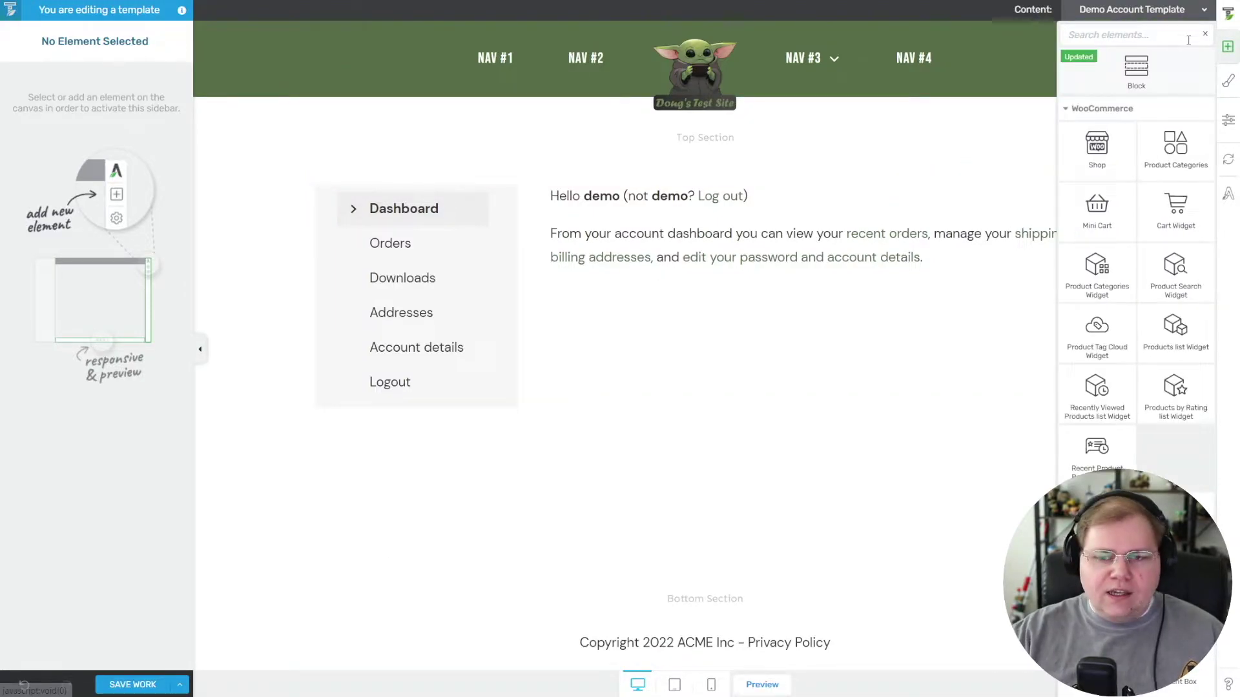
pyautogui.write('backg')
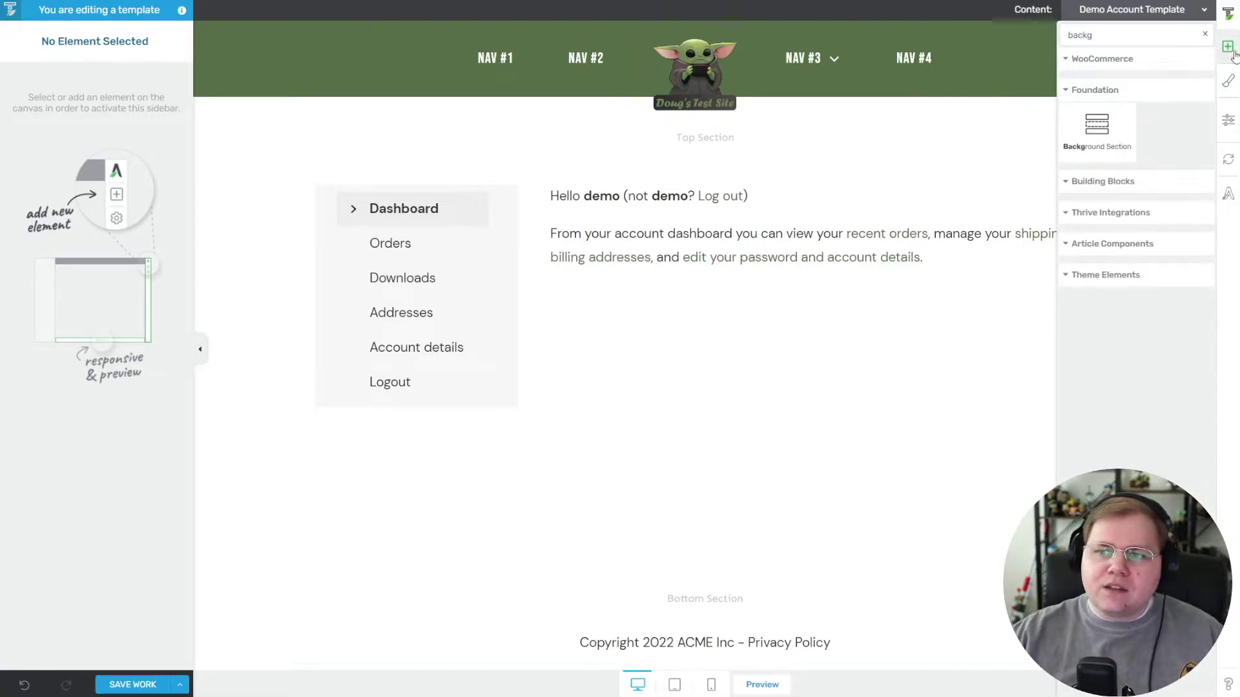
pyautogui.moveTo(1097, 126); pyautogui.dragTo(773, 200)
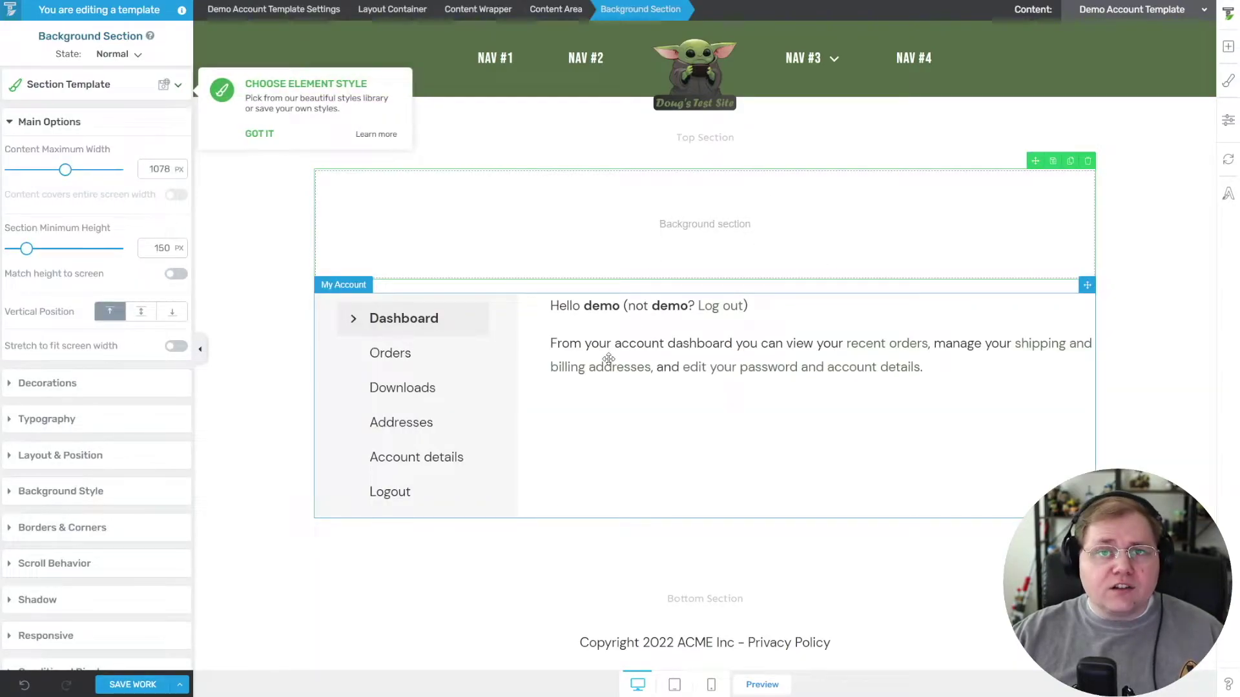
pyautogui.click(261, 134)
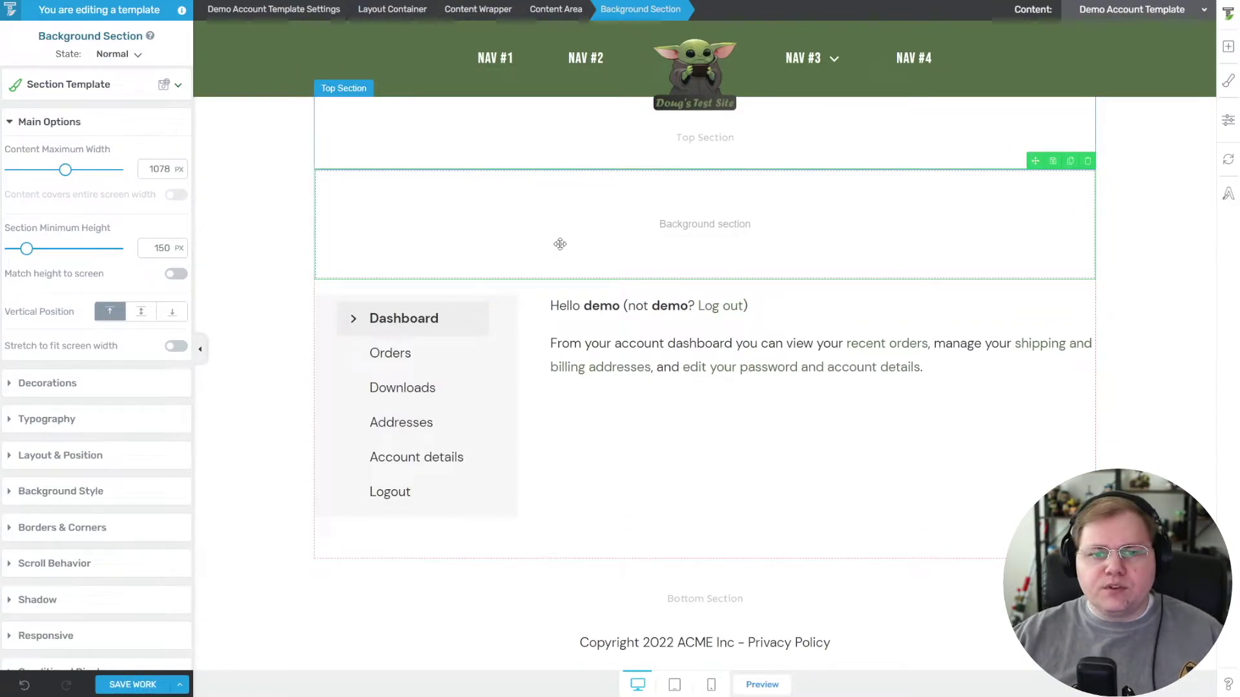
# Step: Insert a three-column layout with equal 1/3 columns inside the background section
pyautogui.click(1229, 49)
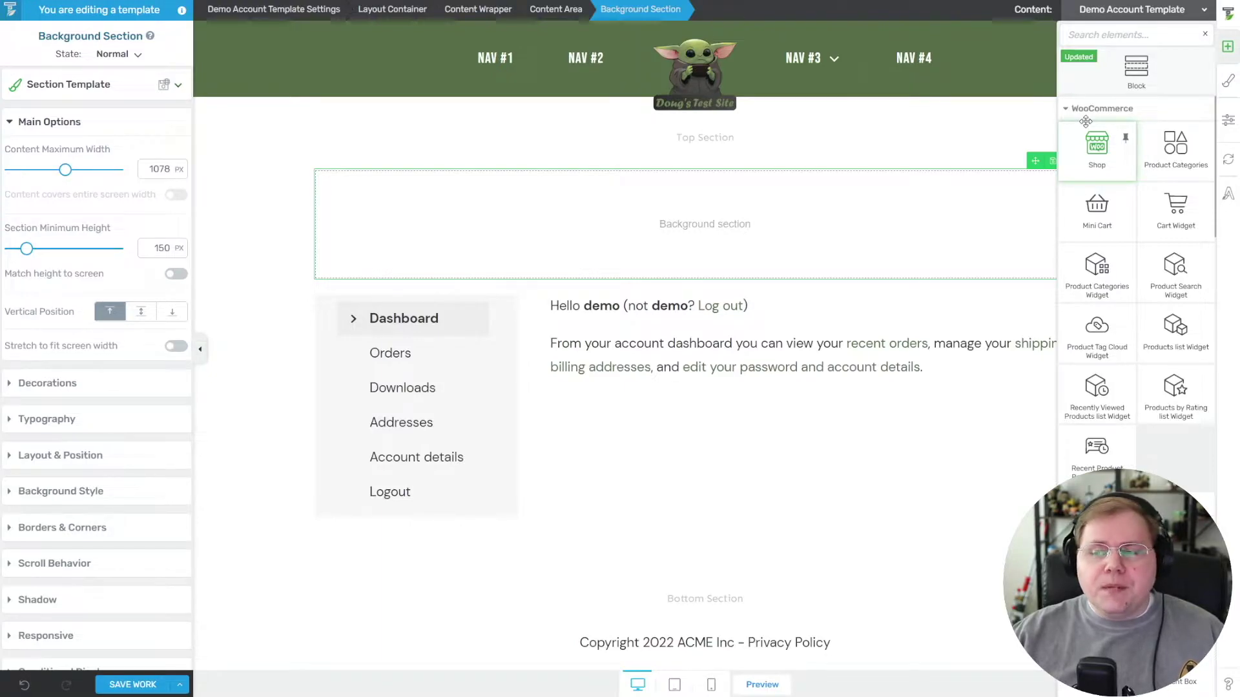
pyautogui.write('colu')
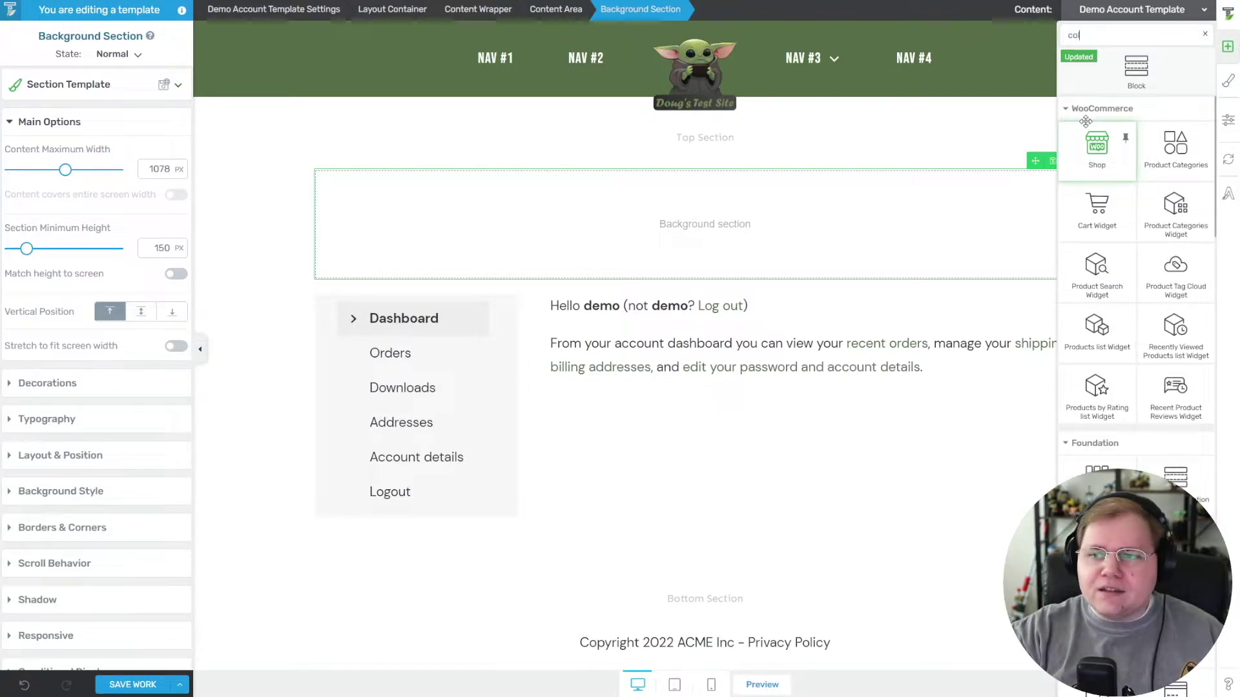
pyautogui.moveTo(1086, 122); pyautogui.dragTo(757, 234)
pyautogui.click(714, 196)
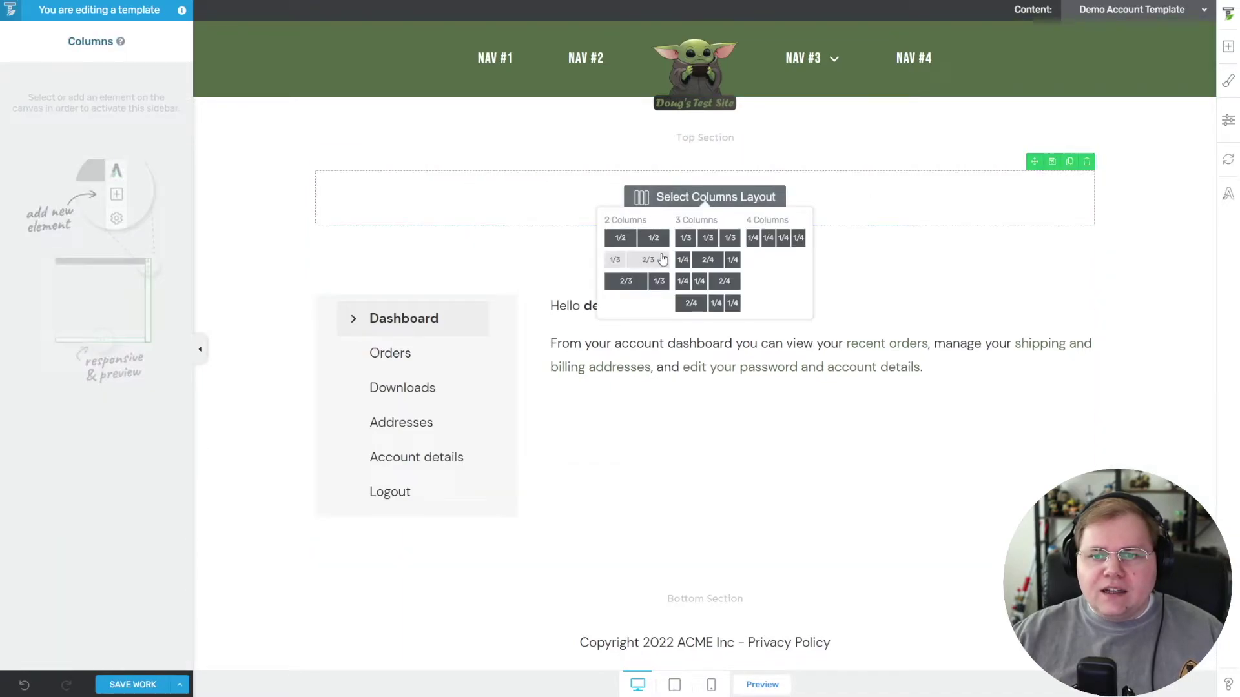
pyautogui.click(715, 244)
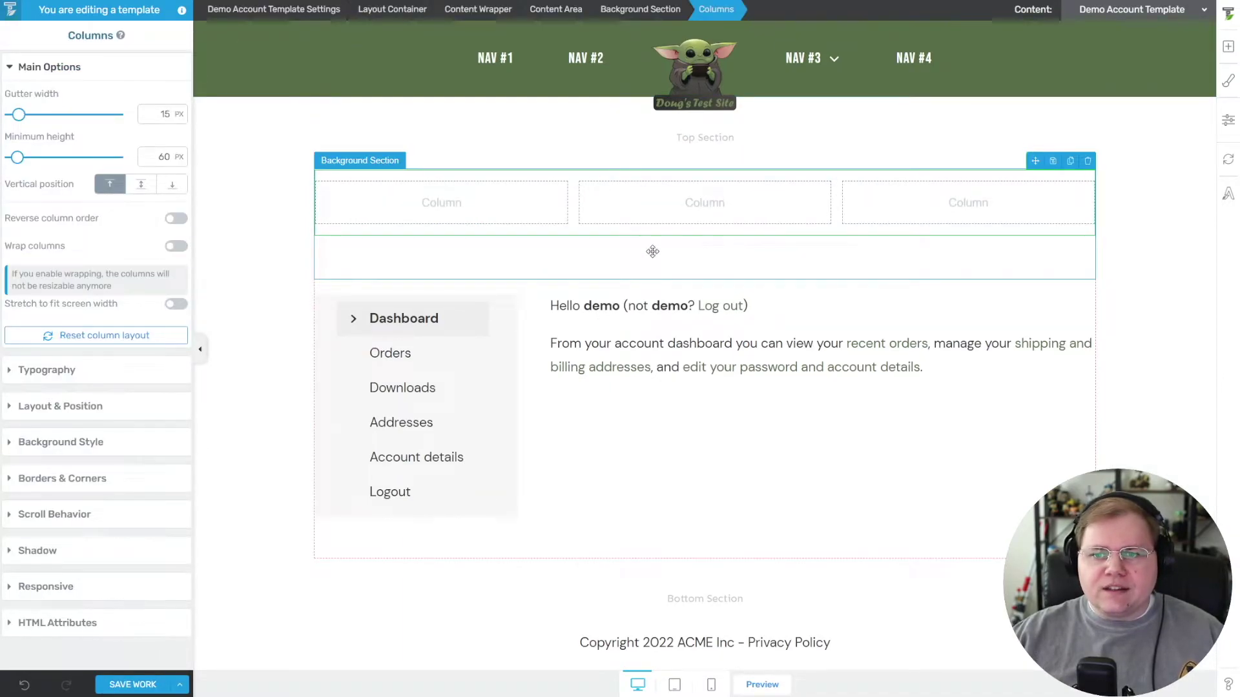
# Step: Add a Content Box to the first column of the background section
pyautogui.click(1229, 51)
pyautogui.write('content')
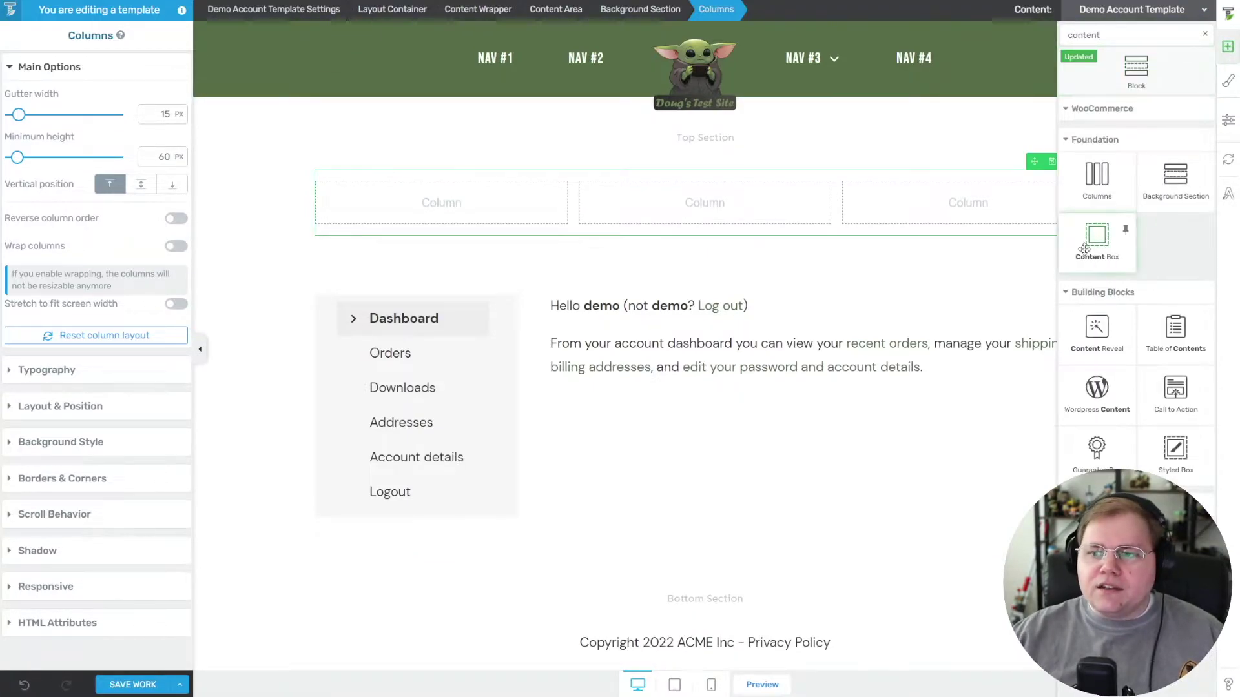
pyautogui.moveTo(1096, 239); pyautogui.dragTo(490, 213)
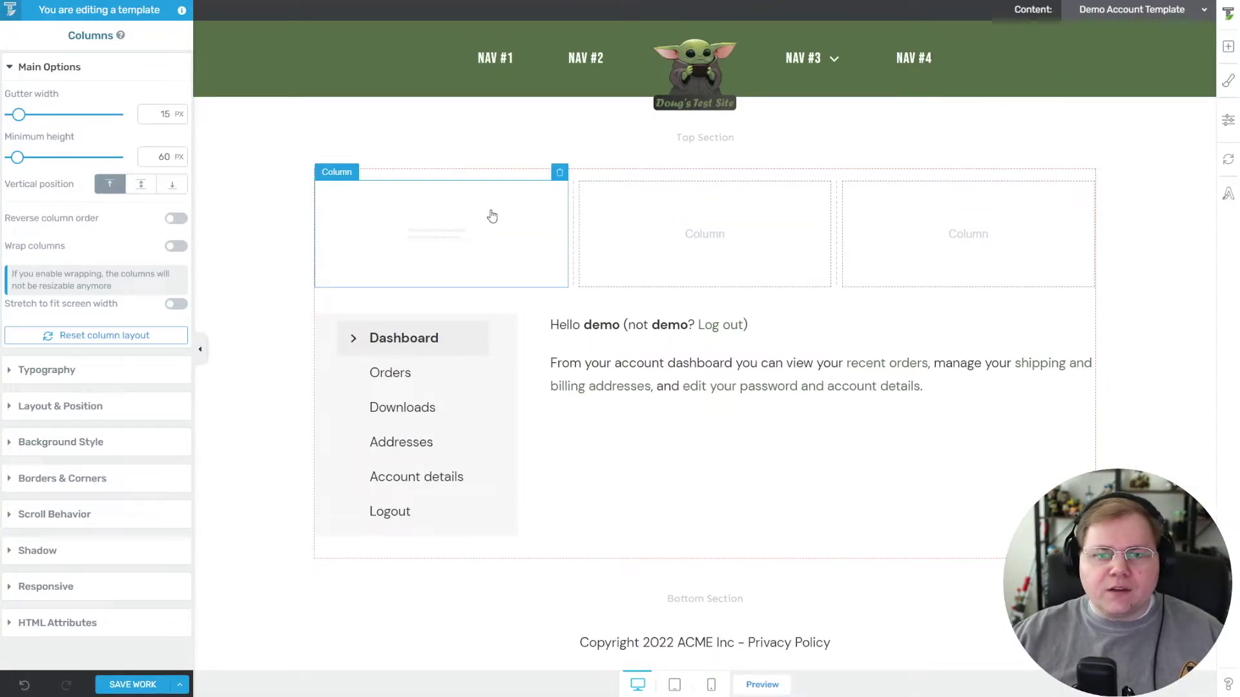
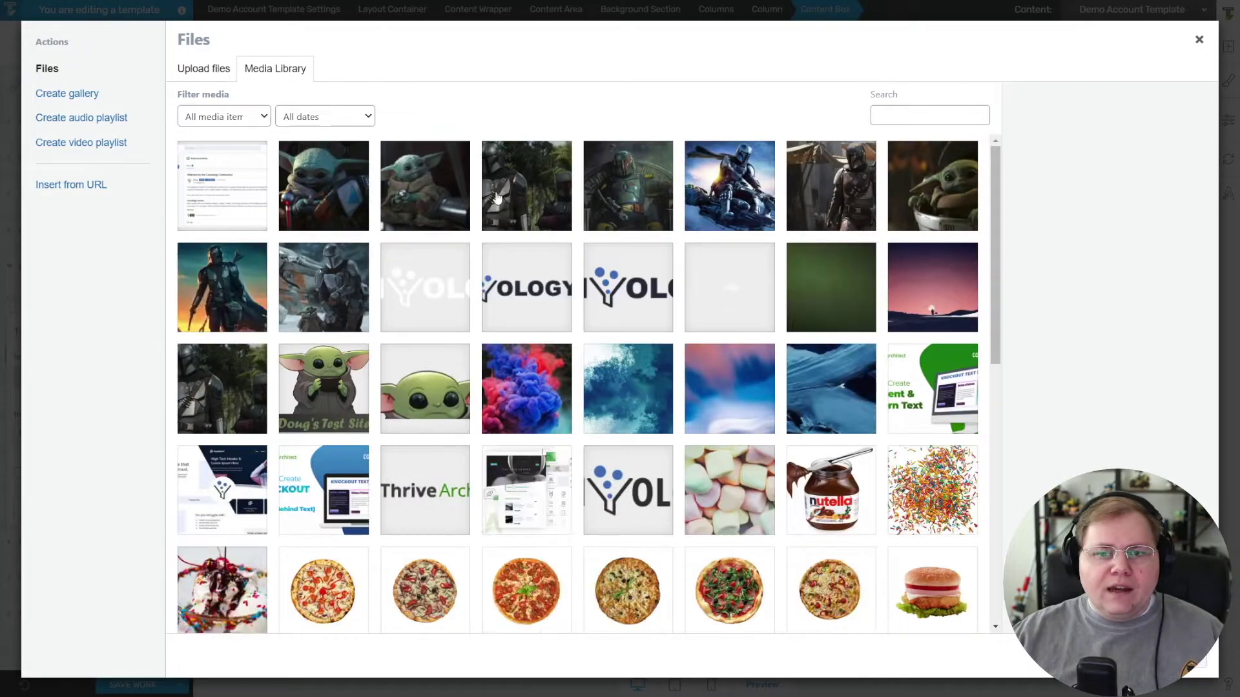
# Step: Apply the Baby Yoda picture from the media library as the content box's background, displayed as Cover
pyautogui.click(423, 194)
pyautogui.click(1181, 660)
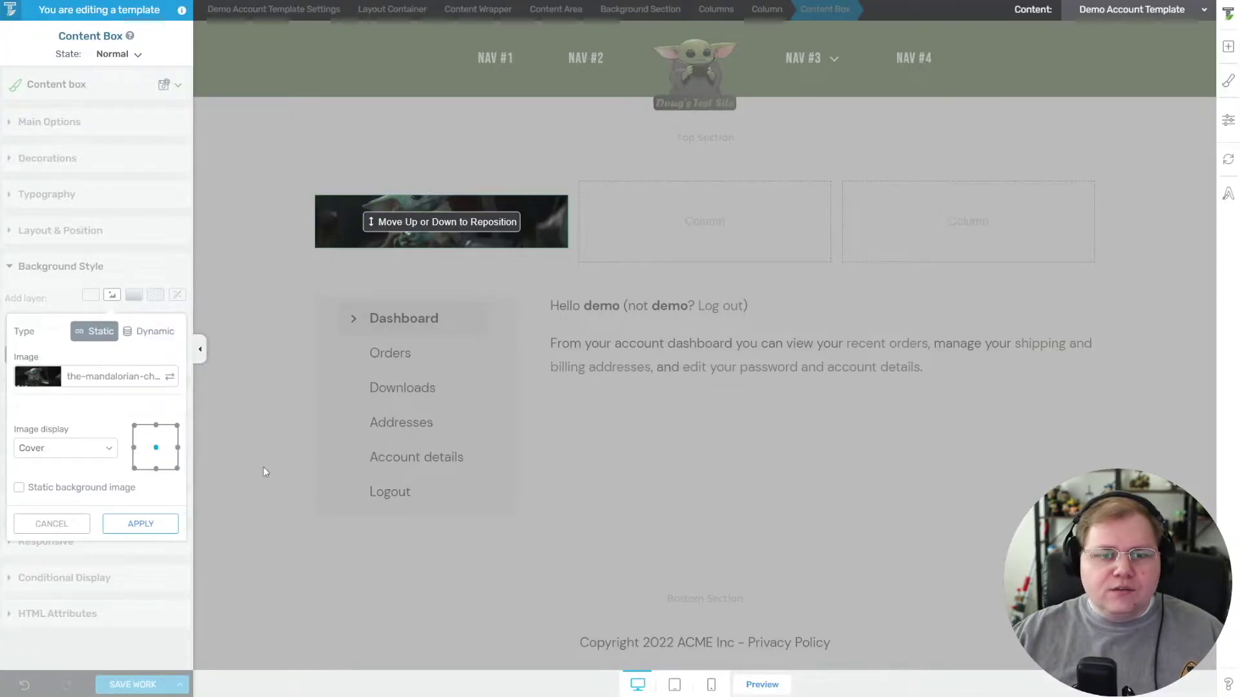
pyautogui.click(140, 524)
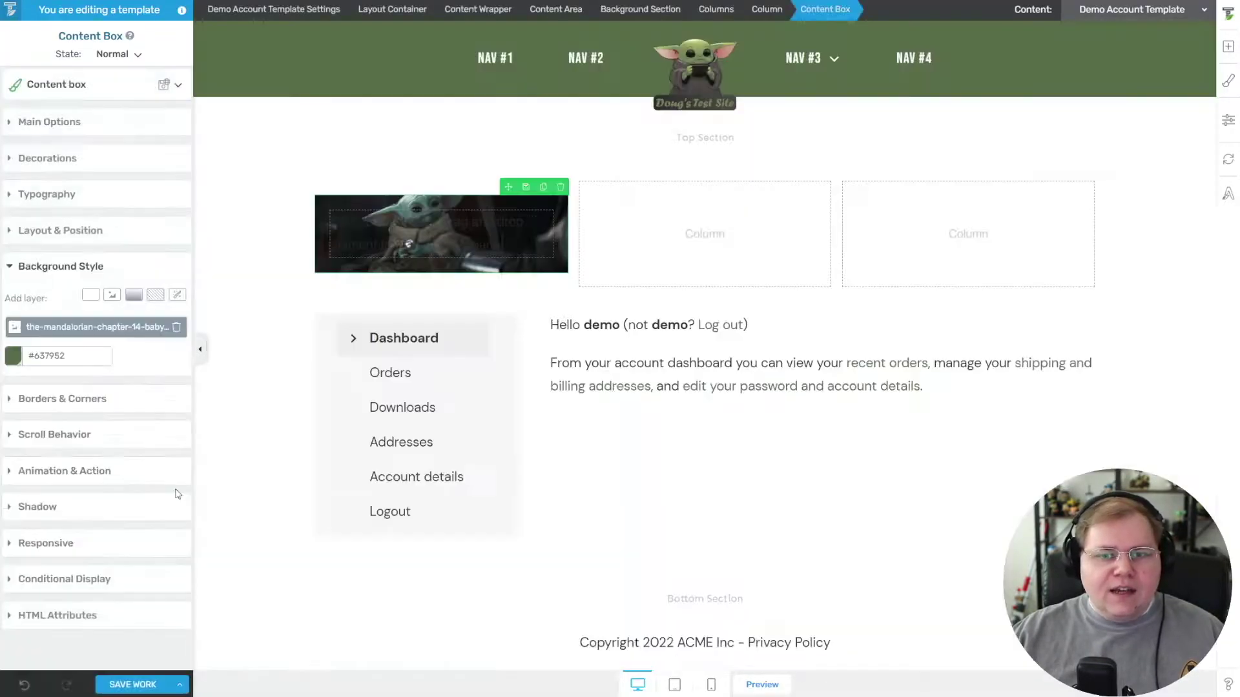
# Step: Set the content box's minimum height to 149 px and remove its background image layer
pyautogui.click(53, 123)
pyautogui.moveTo(9, 212); pyautogui.dragTo(26, 213)
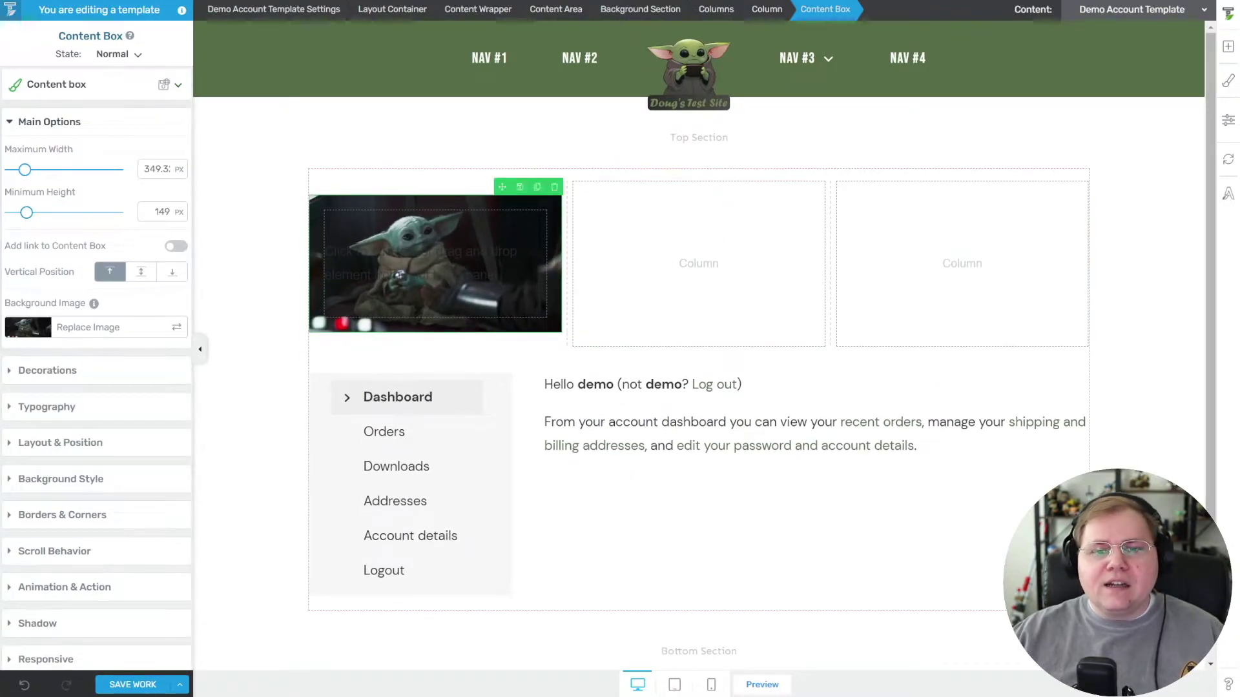
pyautogui.click(12, 481)
pyautogui.click(176, 328)
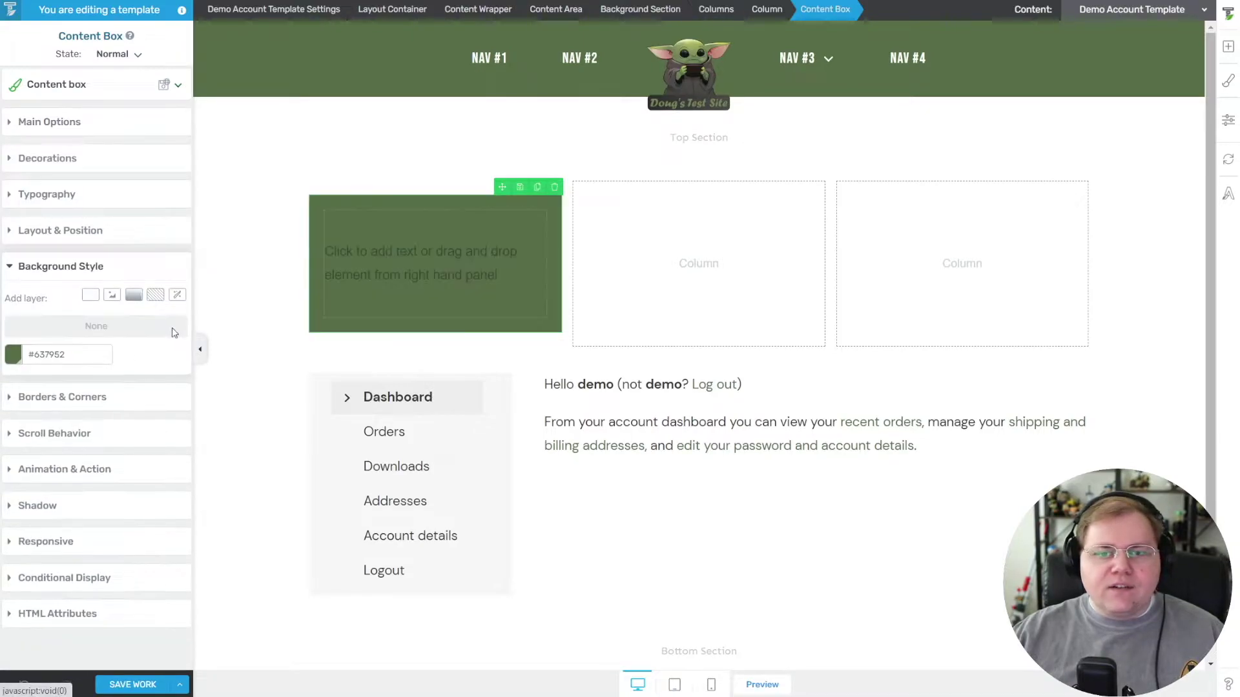
# Step: Add a centred Heading 2 text element with 0 px bottom line spacing inside the green content box
pyautogui.click(1228, 48)
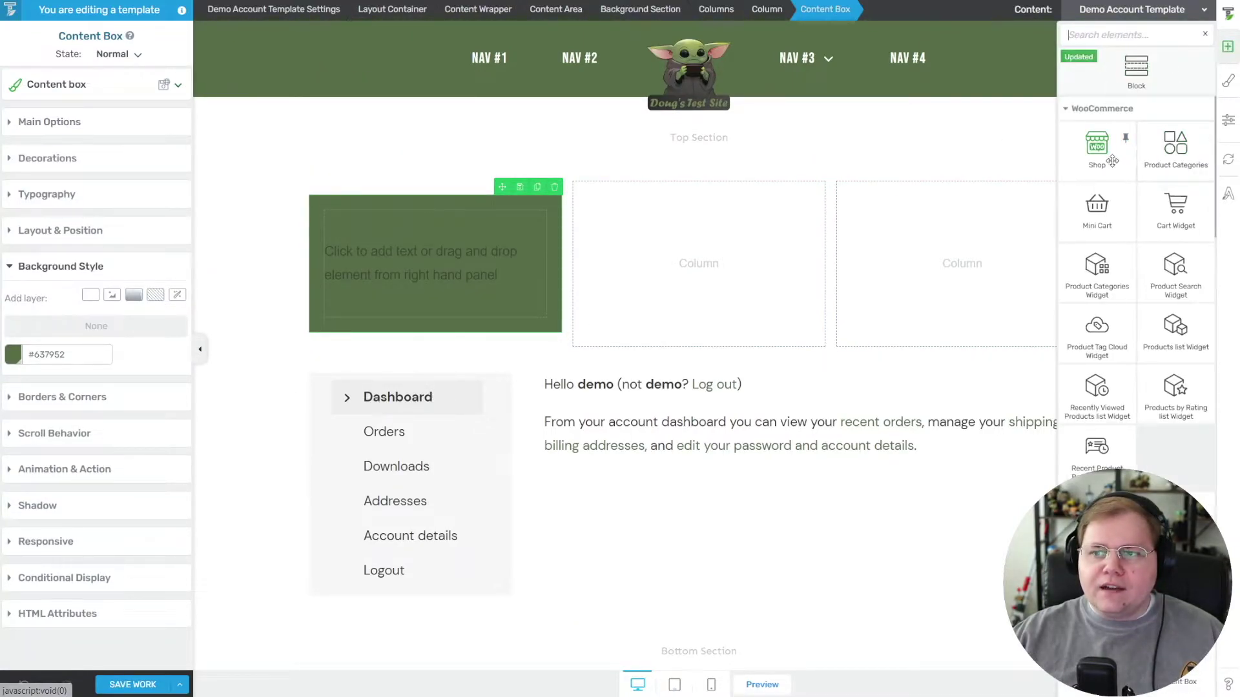
pyautogui.write('text')
pyautogui.click(1096, 129)
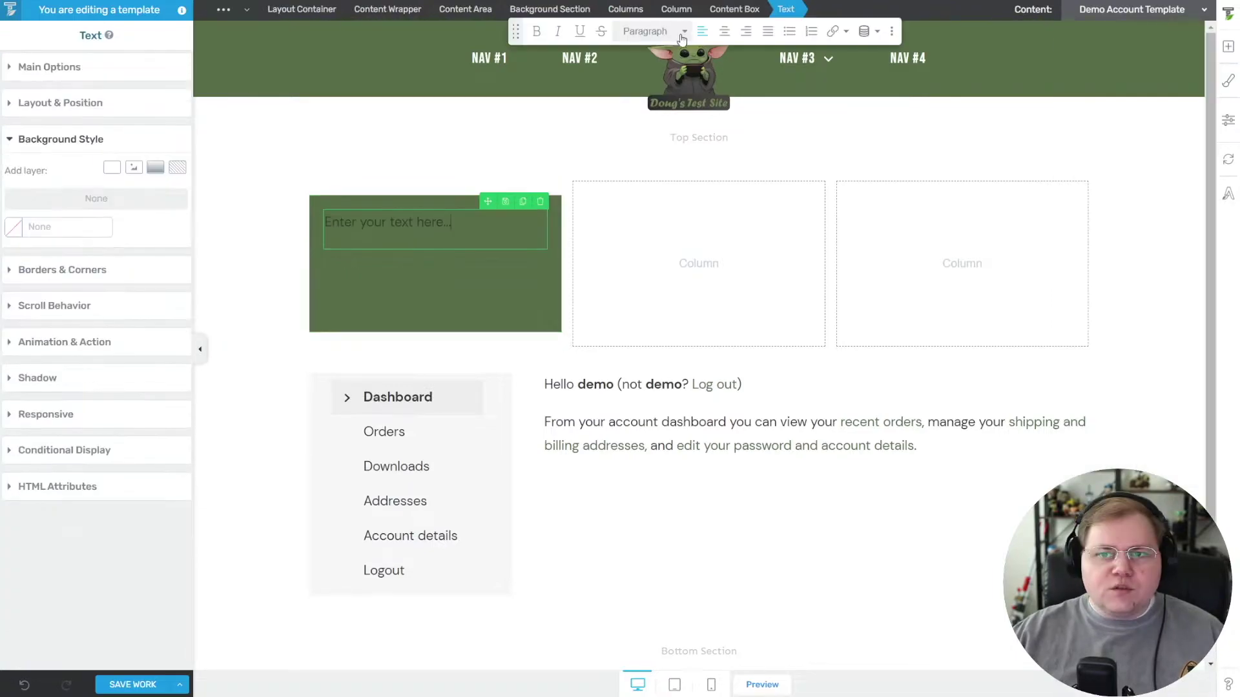
pyautogui.click(674, 35)
pyautogui.click(673, 167)
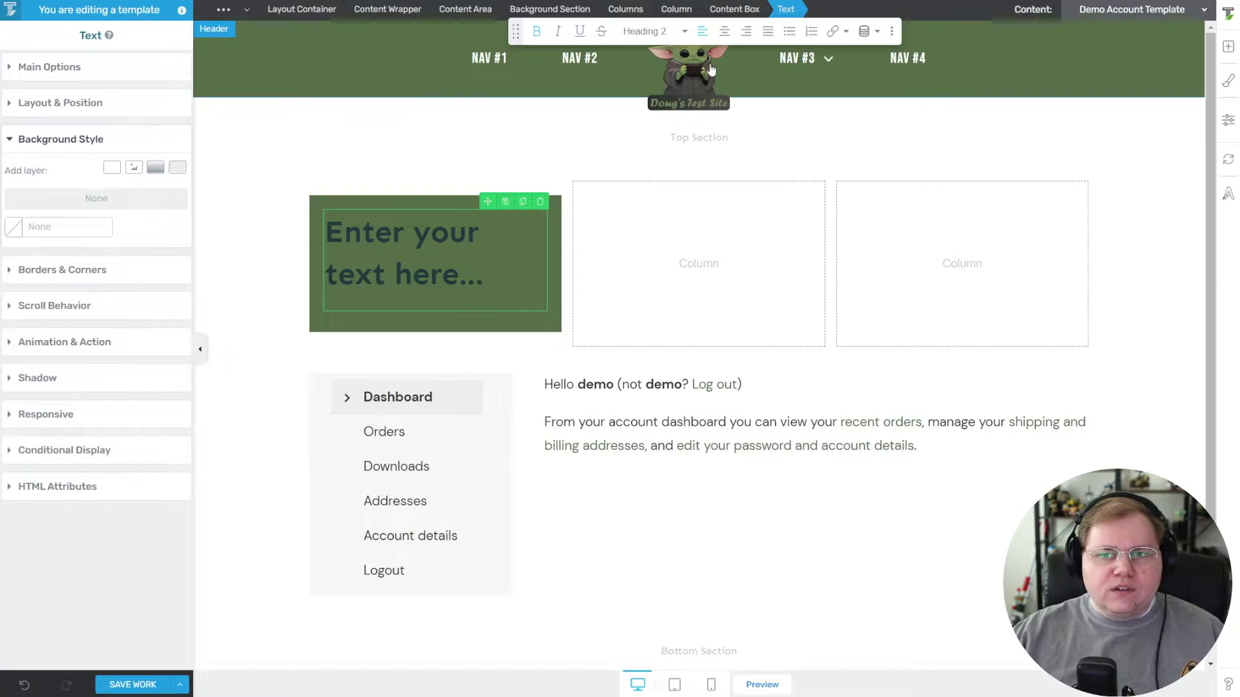
pyautogui.click(724, 32)
pyautogui.click(49, 70)
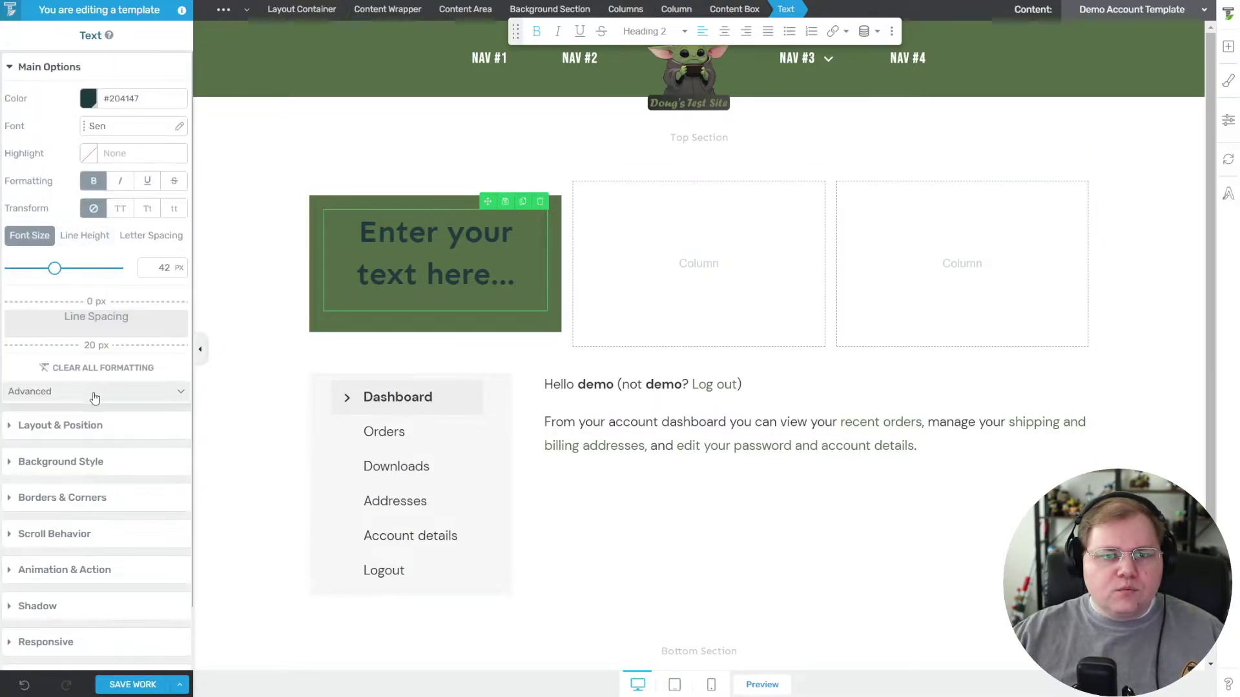
# Step: Replace the heading's placeholder text with "Orders" and centre it vertically in the content box
pyautogui.tripleClick(429, 271)
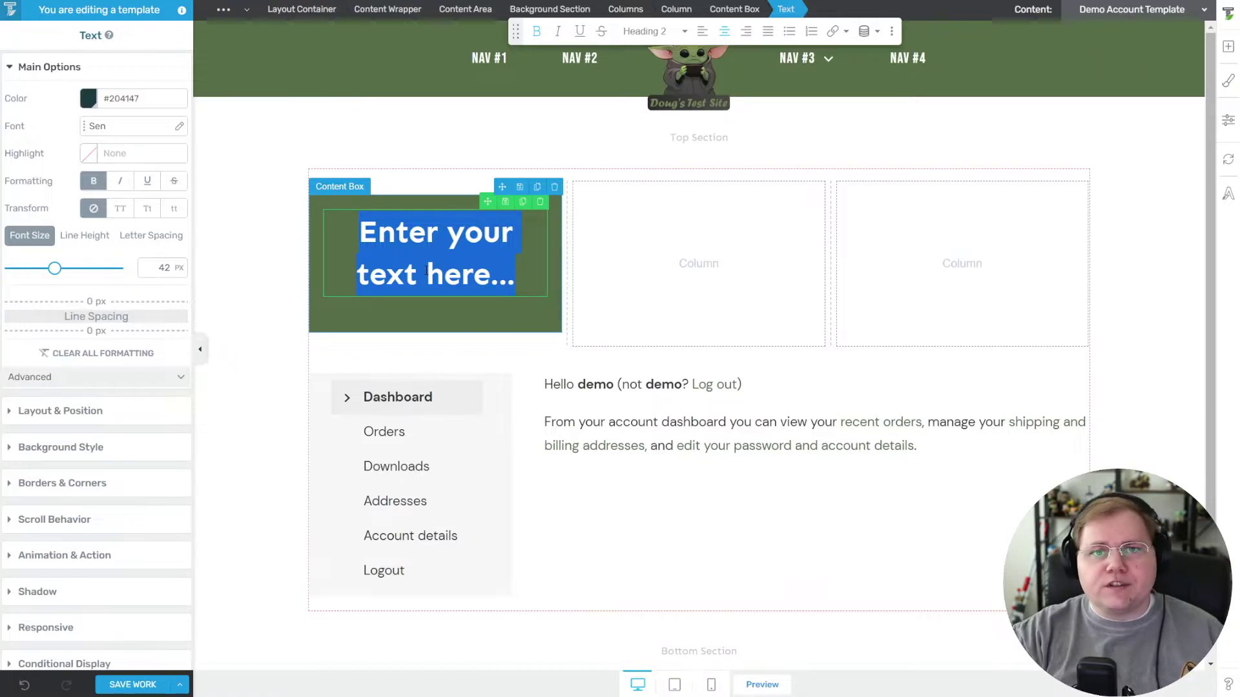
pyautogui.write('Ordr')
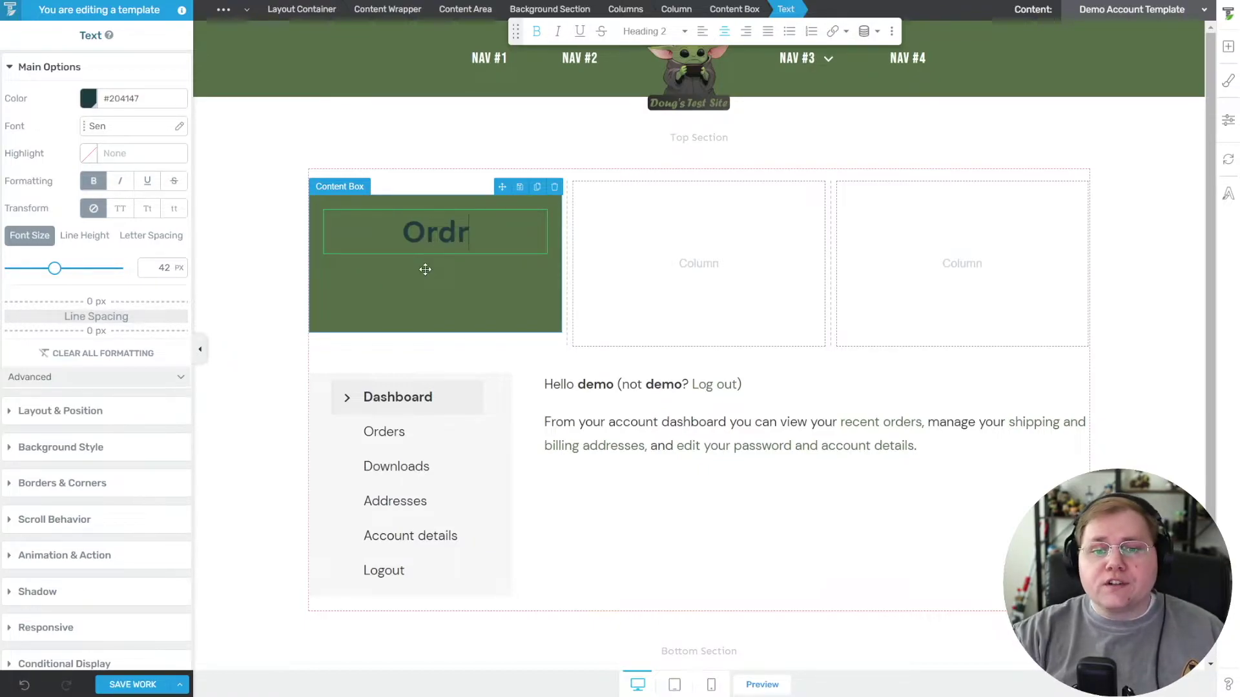
pyautogui.press('BackSpace')
pyautogui.write('ers')
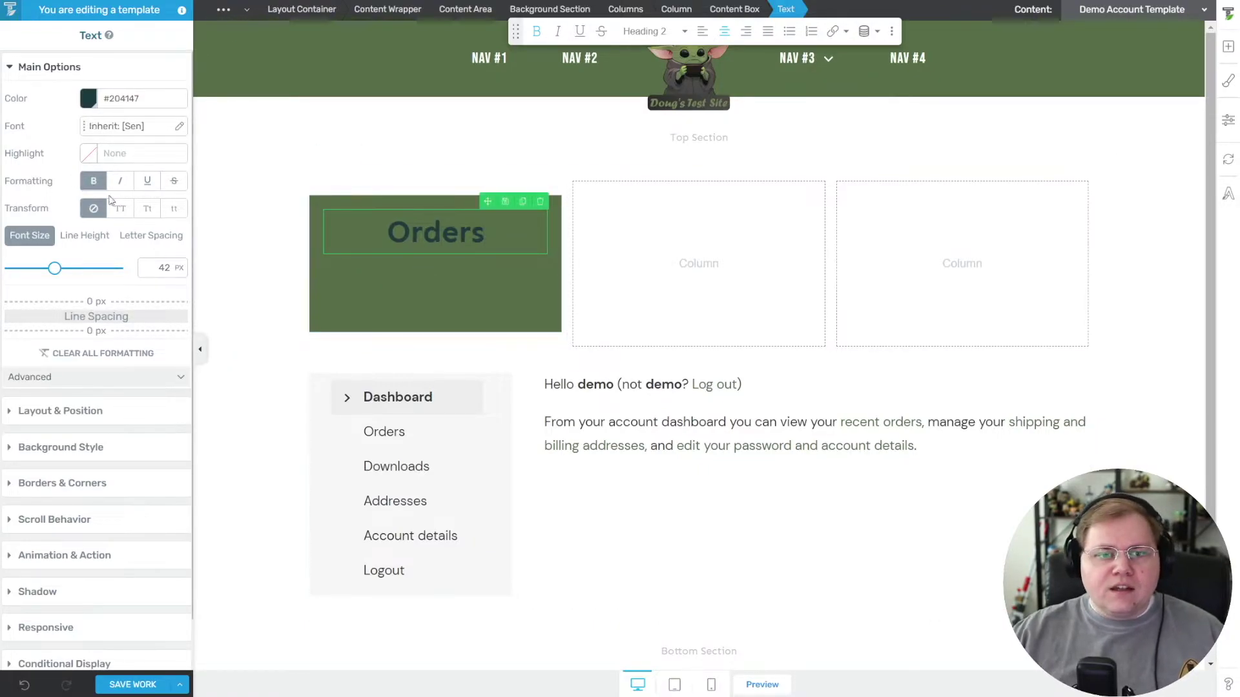
pyautogui.click(341, 271)
pyautogui.click(142, 274)
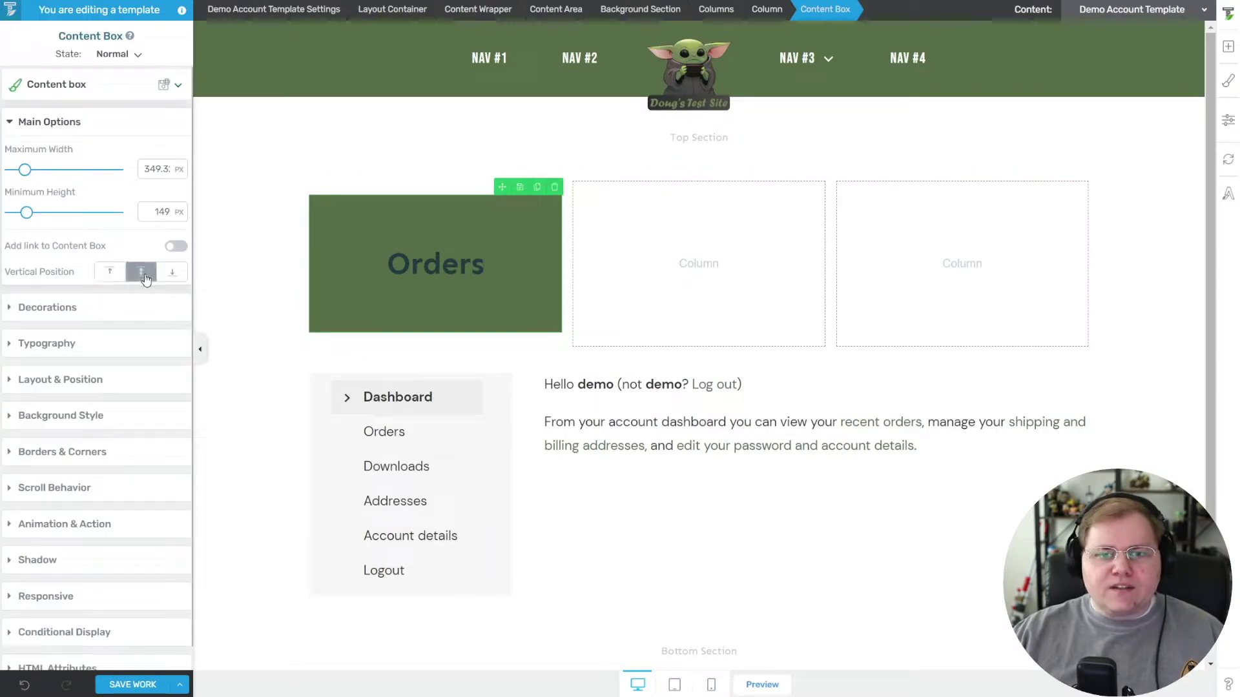
# Step: Set the typography colour of the whole background section to white (#ffffff)
pyautogui.click(398, 175)
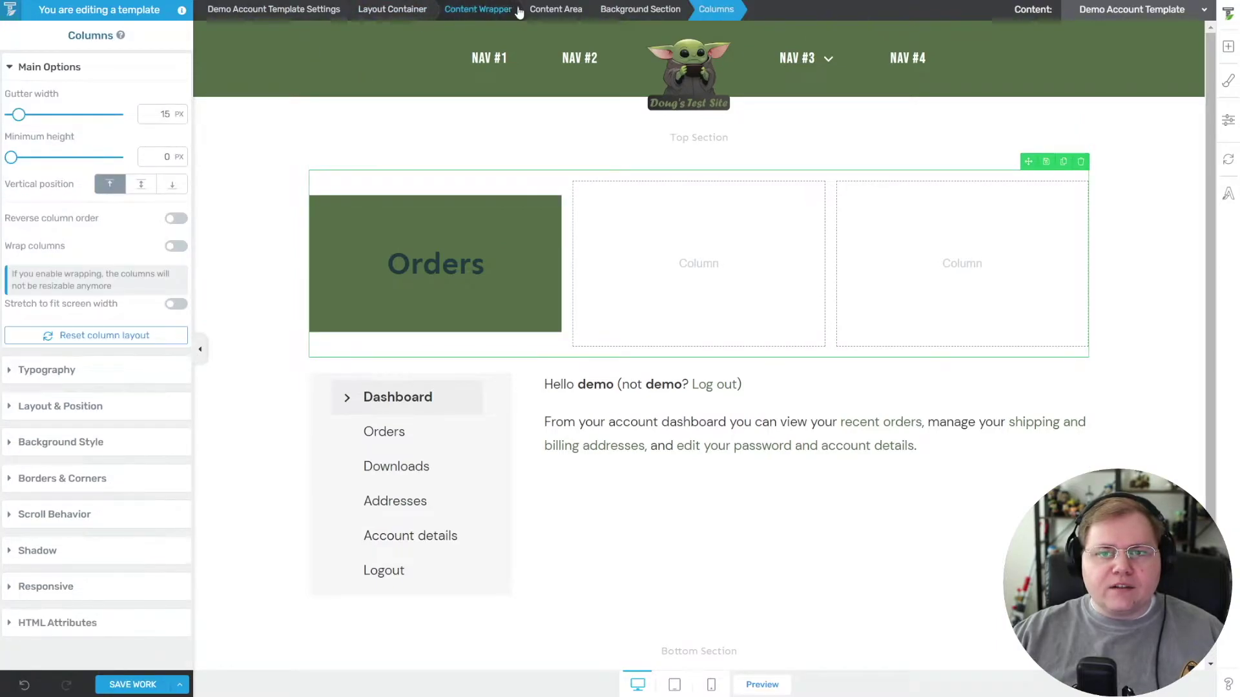
pyautogui.click(640, 9)
pyautogui.click(58, 419)
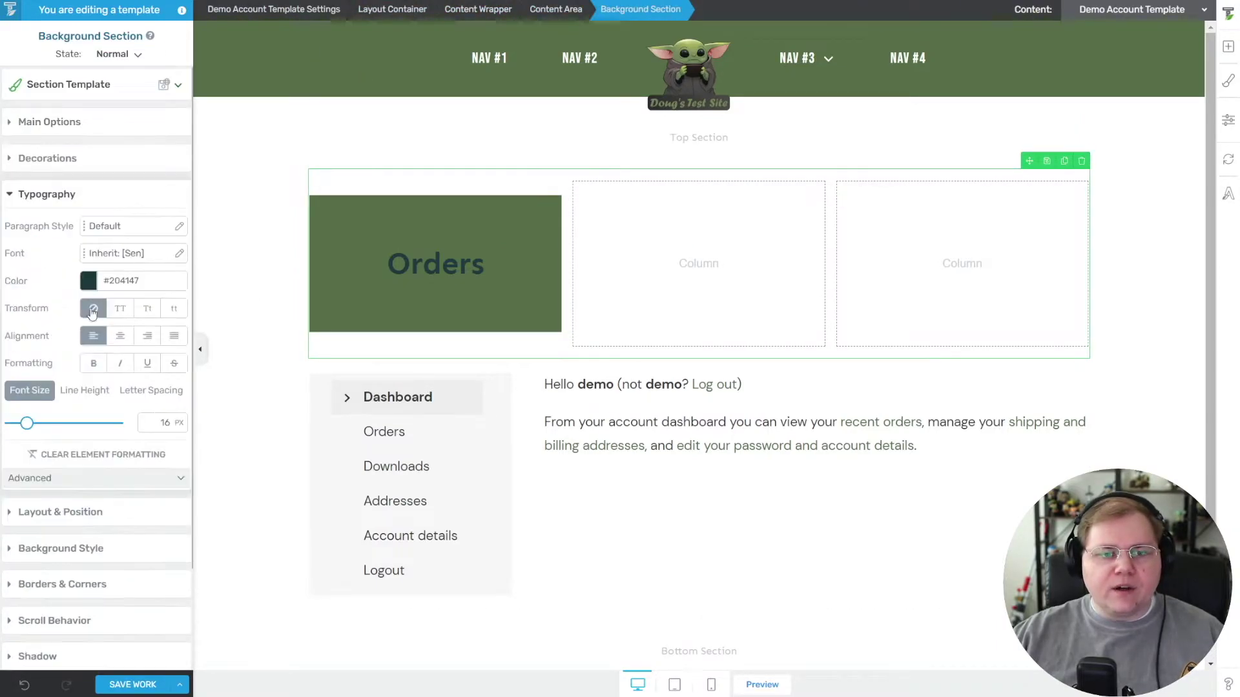
pyautogui.click(88, 280)
pyautogui.click(48, 521)
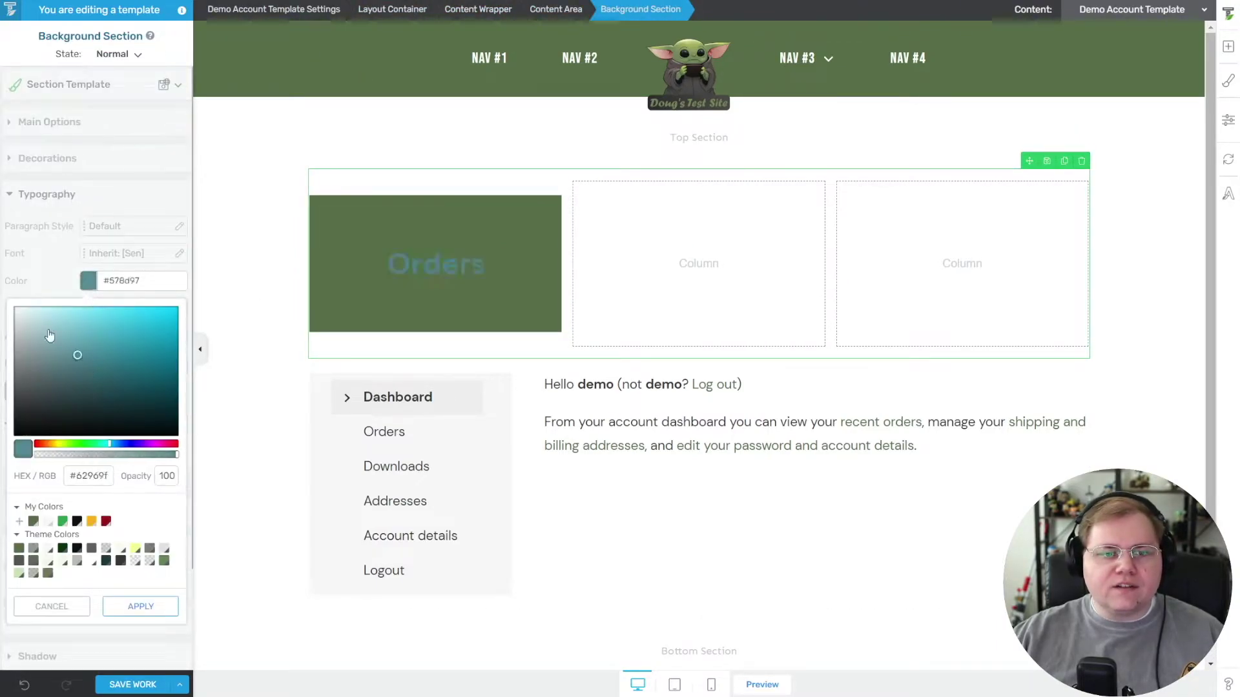
pyautogui.click(141, 606)
# Step: Add an icon element above the Orders heading using the solid box icon (box-solid)
pyautogui.click(1228, 46)
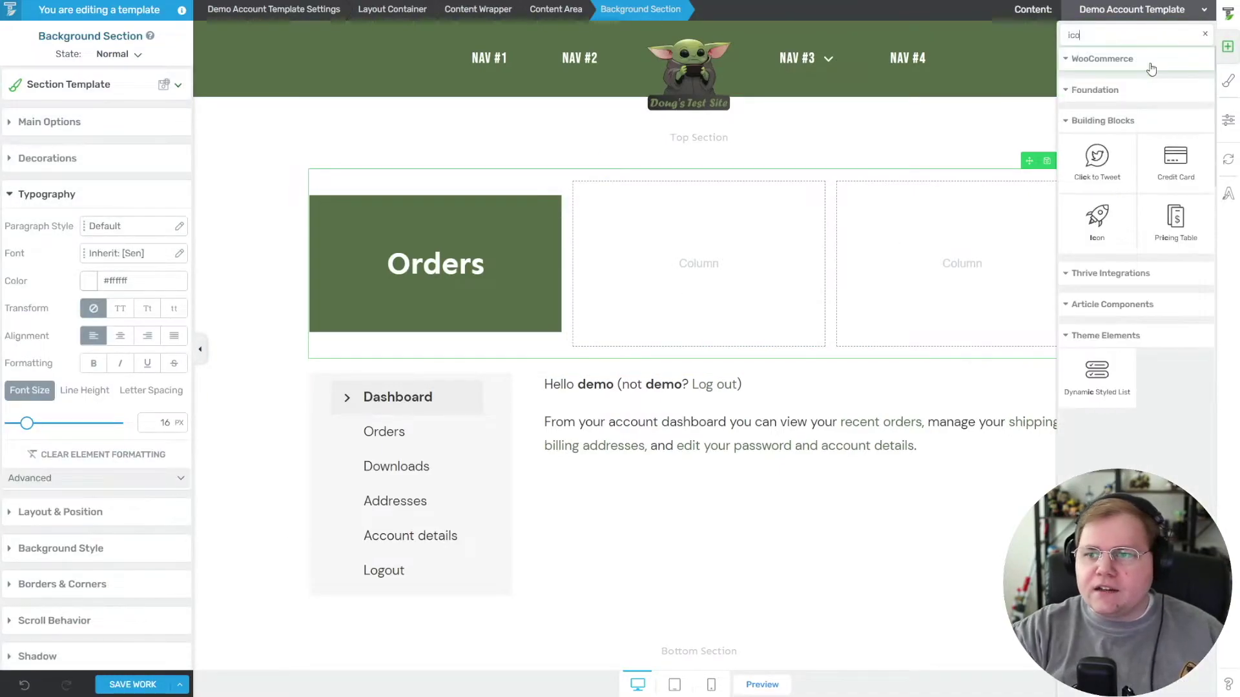
pyautogui.moveTo(1176, 161); pyautogui.dragTo(457, 252)
pyautogui.click(456, 240)
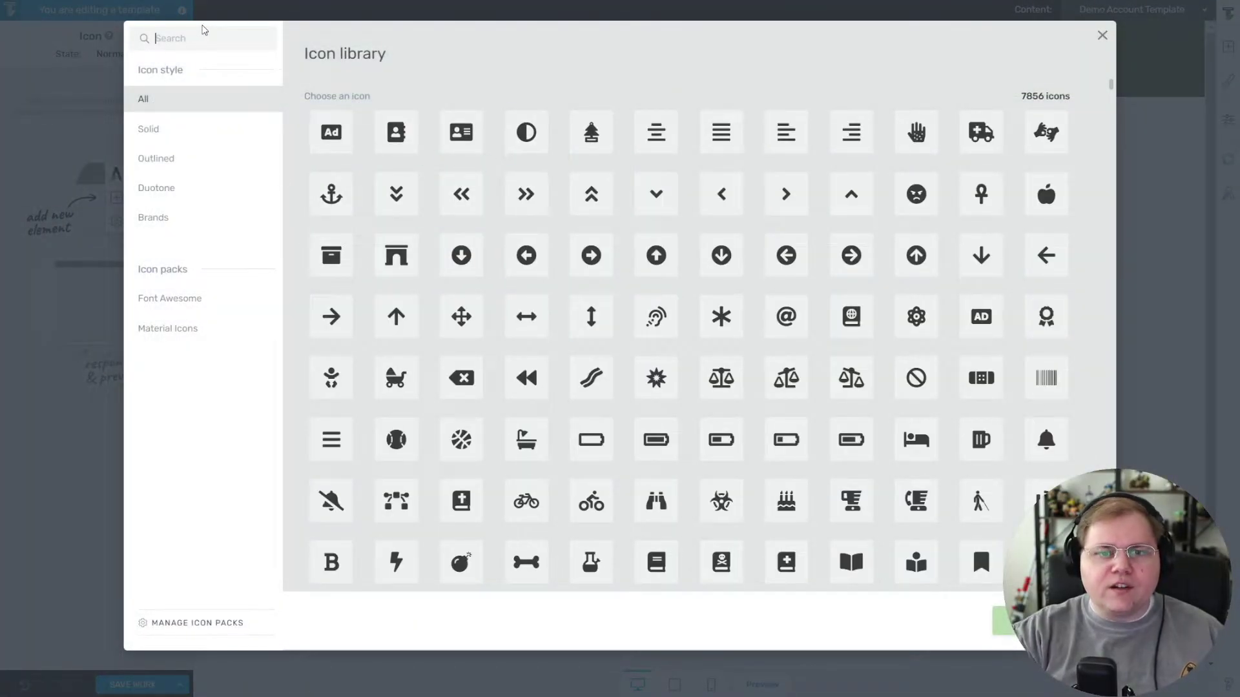
pyautogui.write('cart')
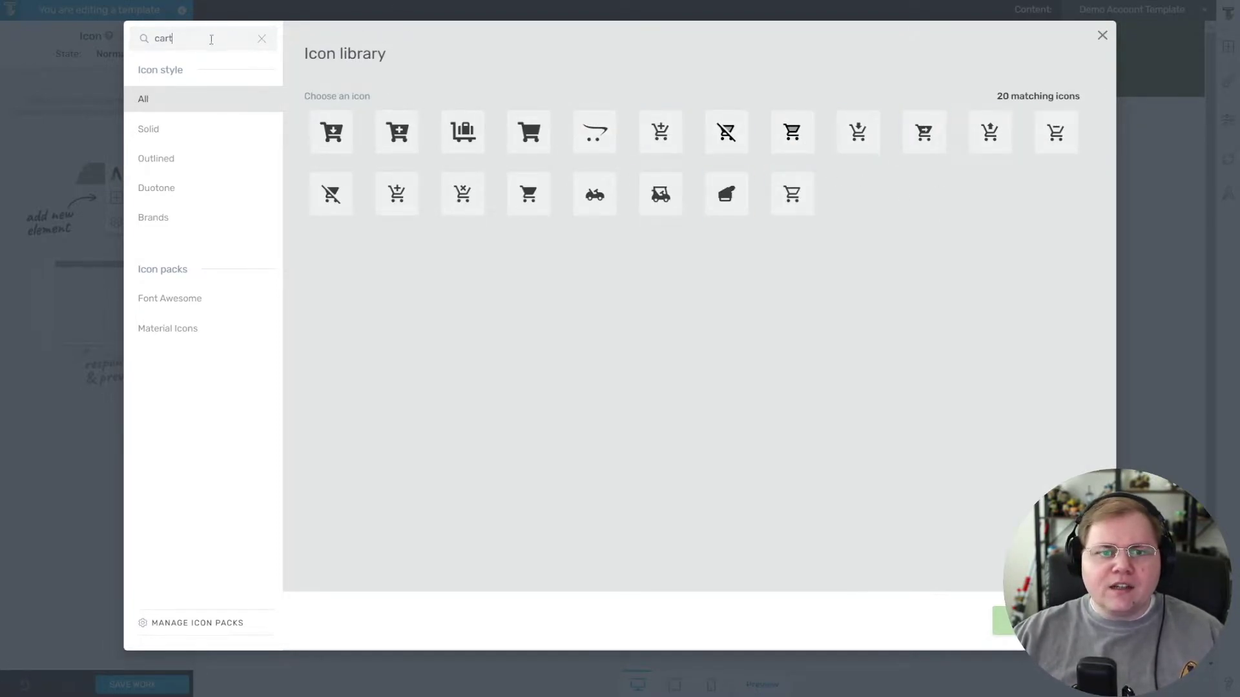
pyautogui.write('boxes')
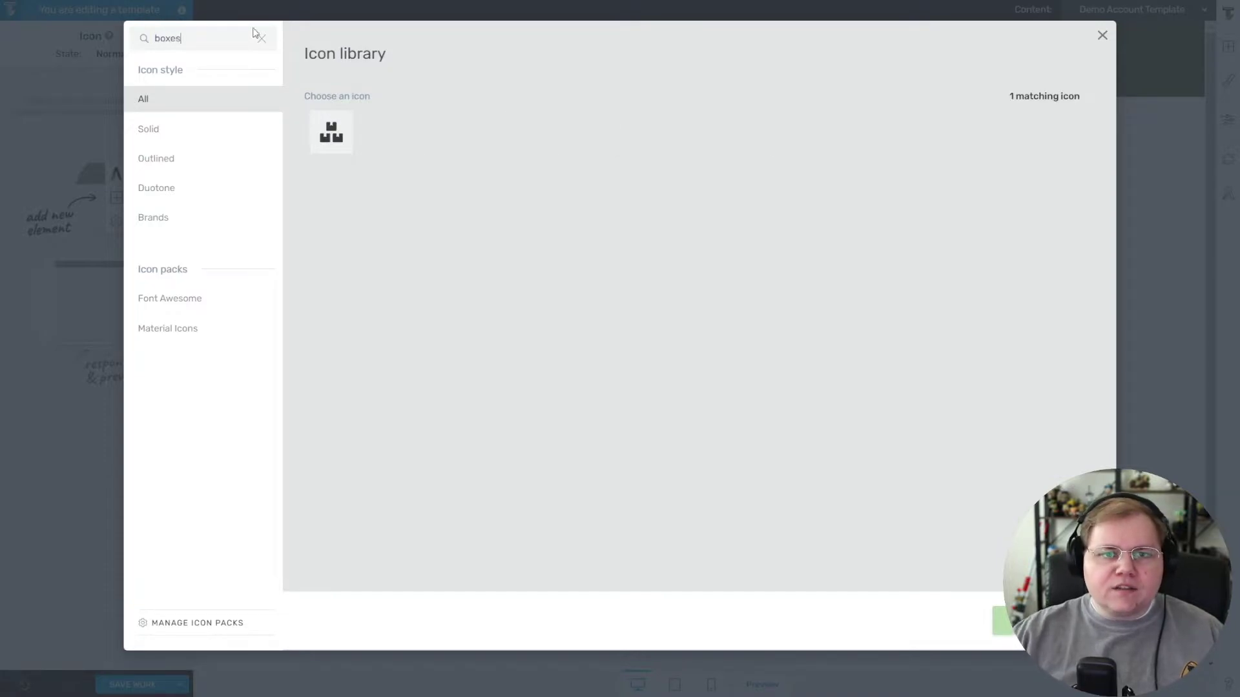
pyautogui.doubleClick(207, 31)
pyautogui.press('BackSpace')
pyautogui.click(1008, 621)
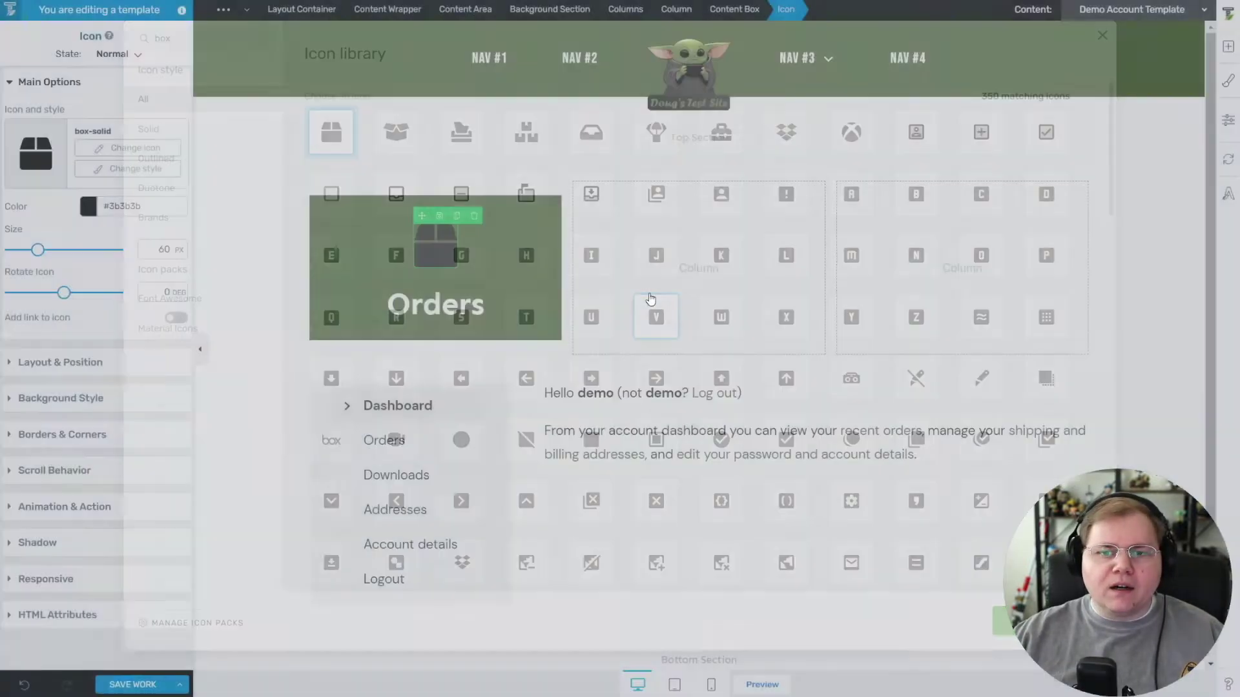
# Step: Set the box icon's colour to white (#ffffff)
pyautogui.click(89, 206)
pyautogui.click(48, 447)
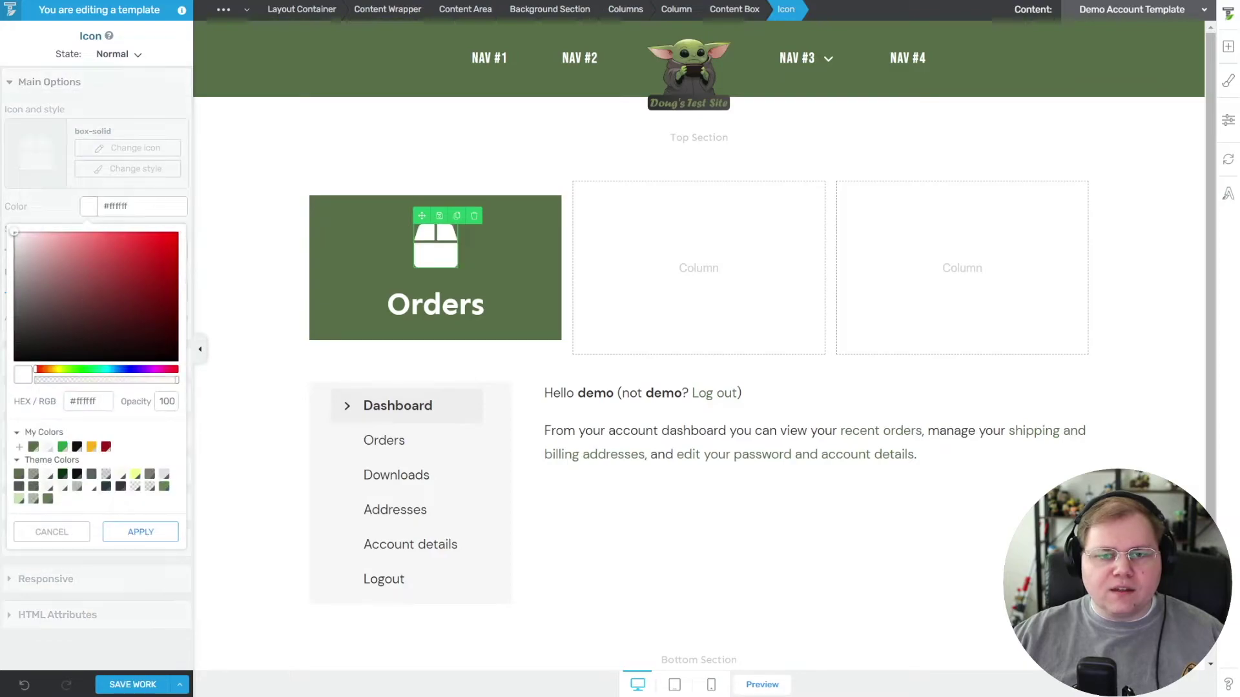
pyautogui.click(156, 530)
pyautogui.click(278, 278)
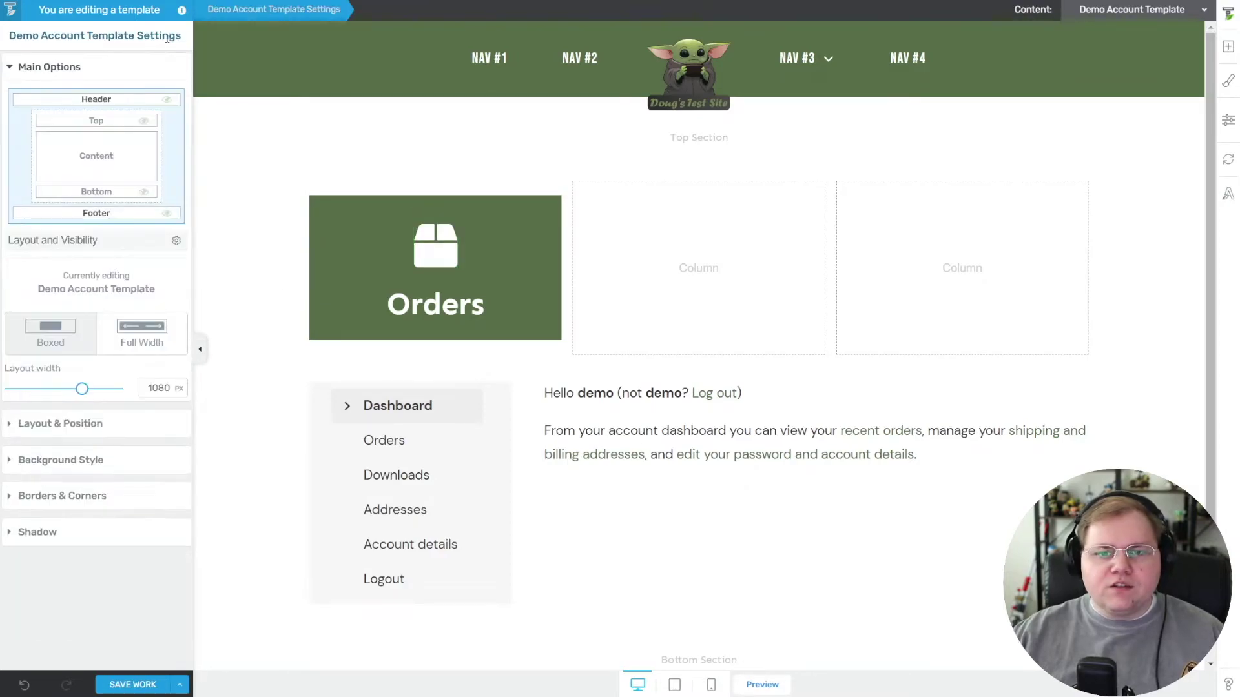
# Step: Reduce the Orders heading's font size to 30 px
pyautogui.click(441, 304)
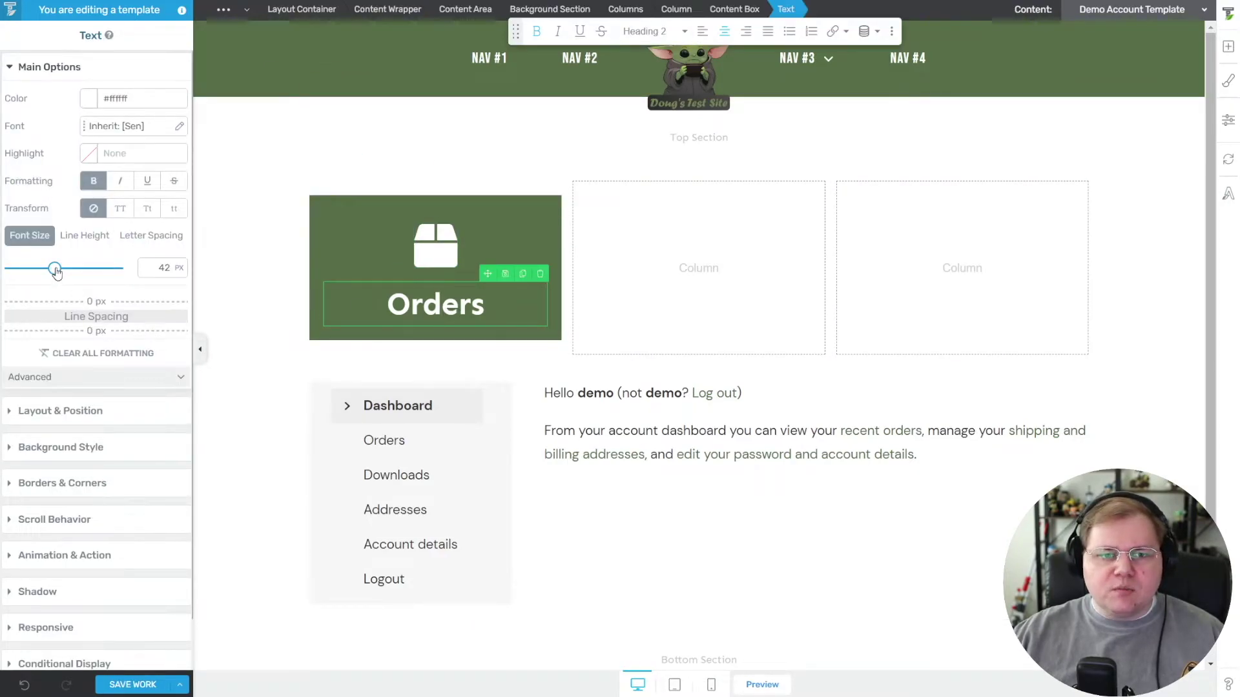
pyautogui.moveTo(55, 270); pyautogui.dragTo(43, 270)
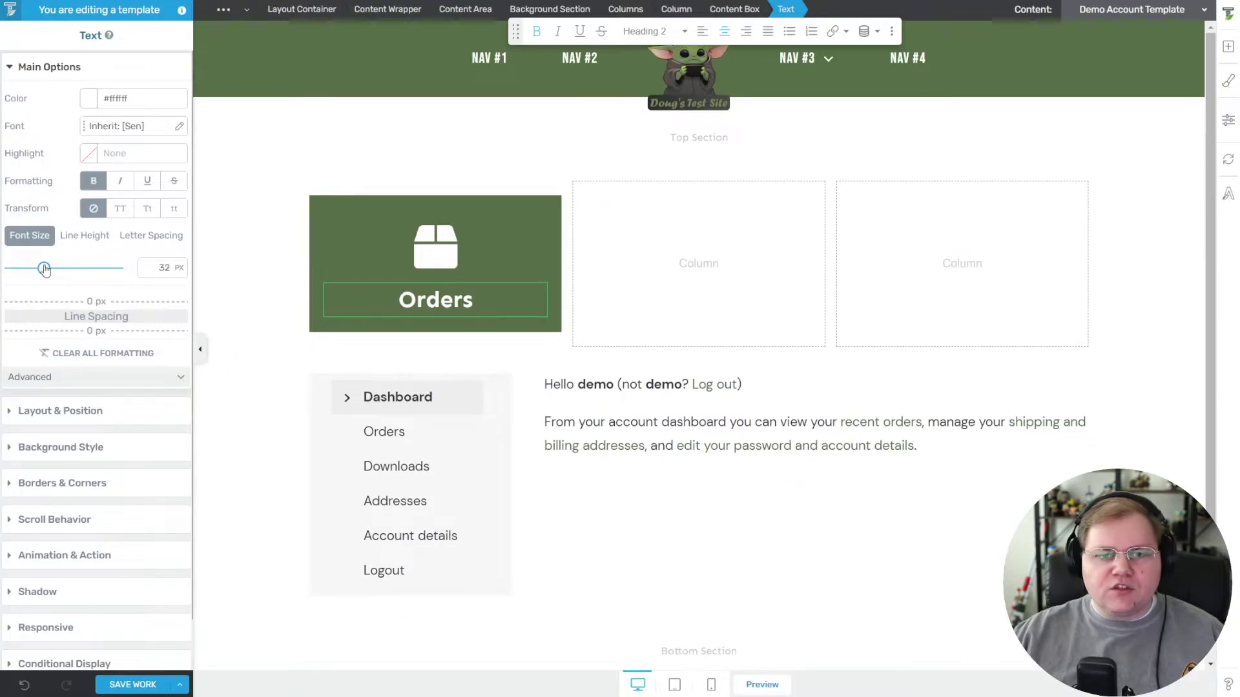
pyautogui.click(534, 487)
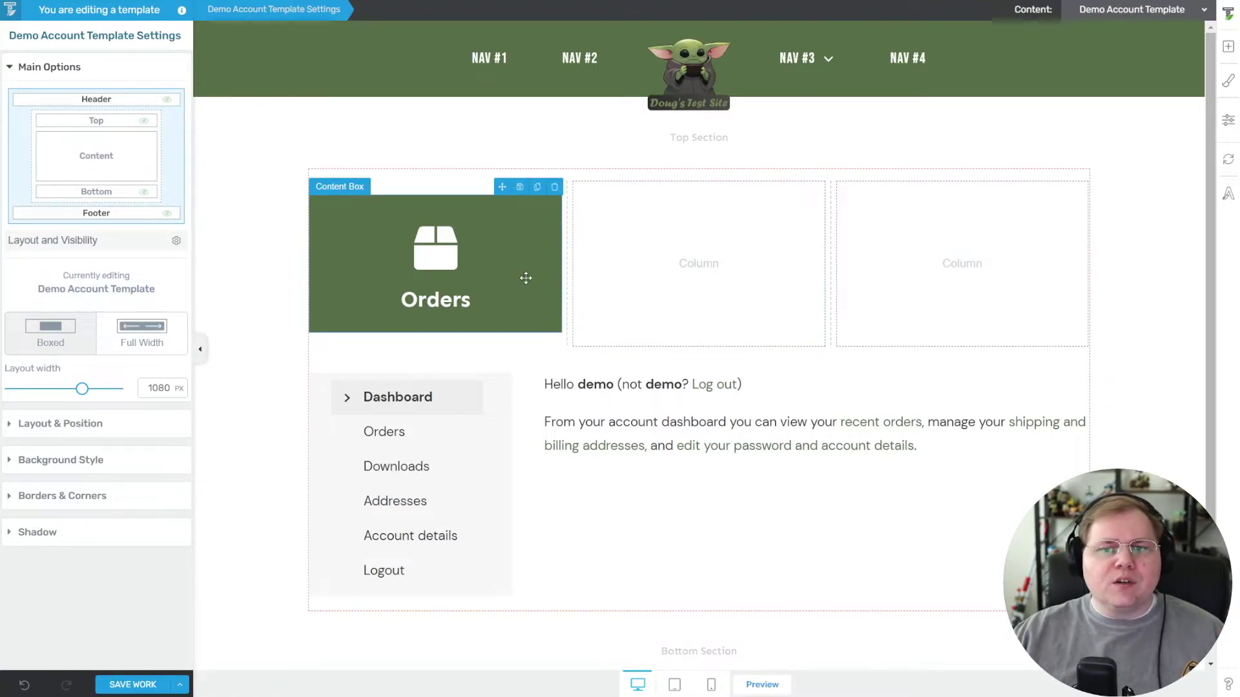
# Step: Duplicate the Orders content box, move the copy into the middle column and change its heading to "Account Details"
pyautogui.click(537, 187)
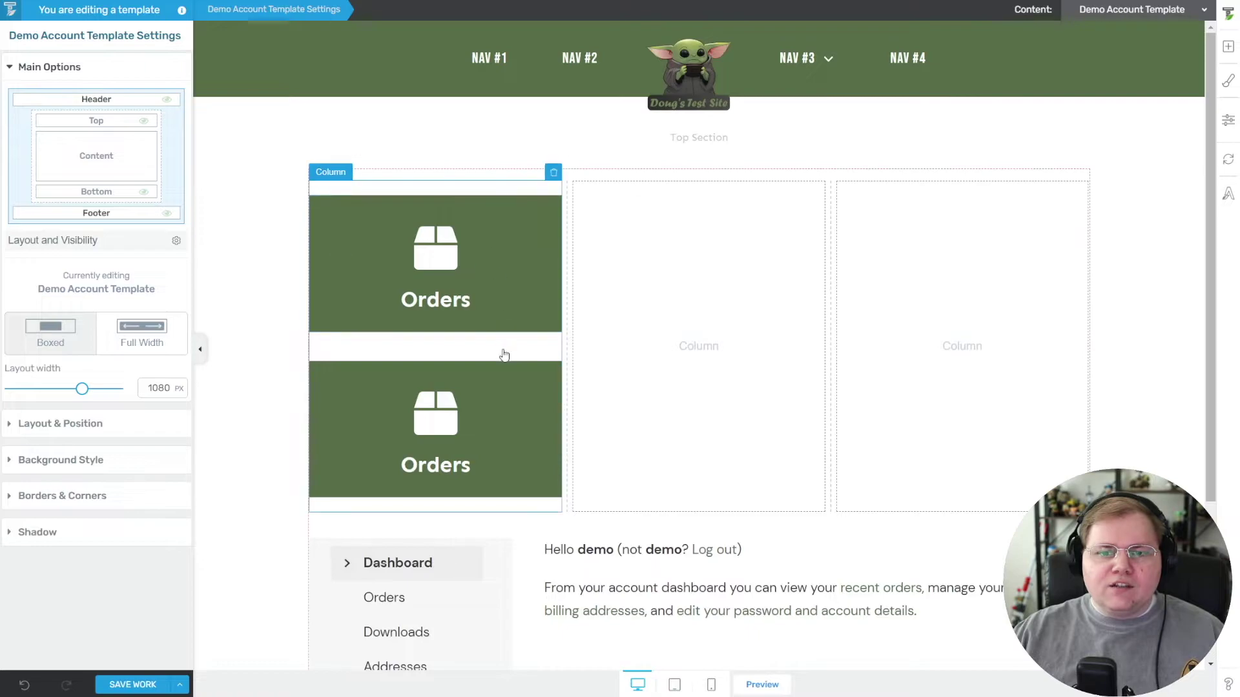
pyautogui.moveTo(504, 354); pyautogui.dragTo(681, 346)
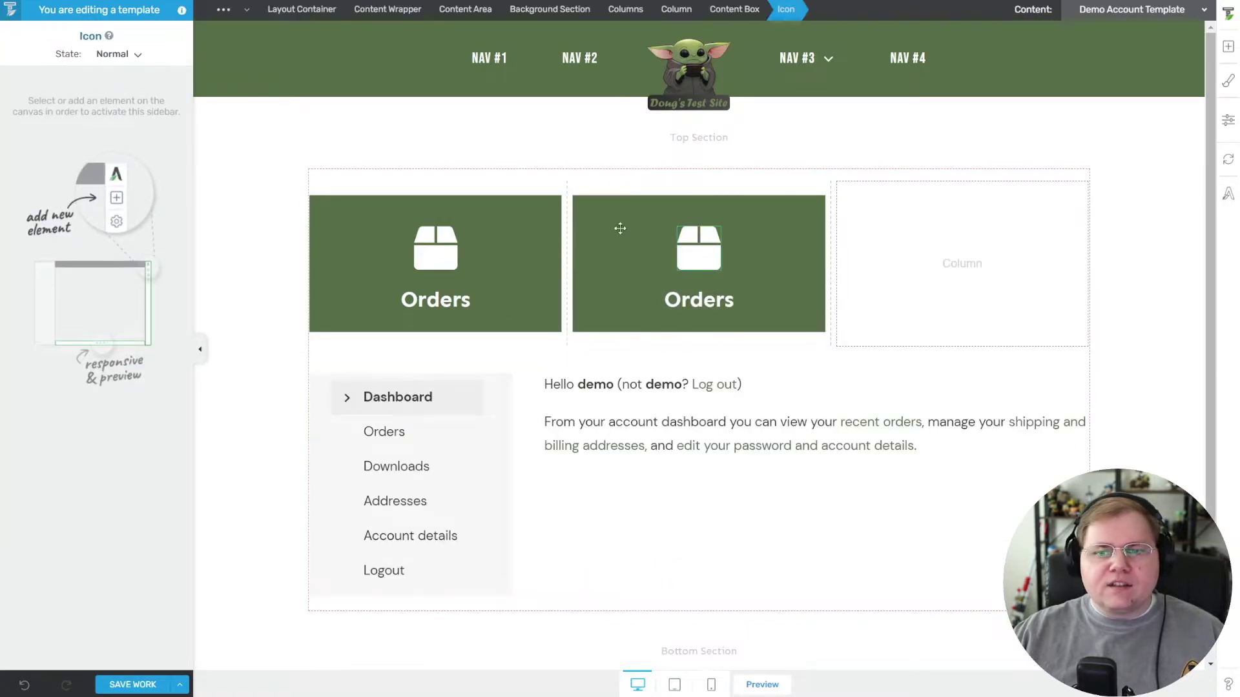
pyautogui.doubleClick(671, 299)
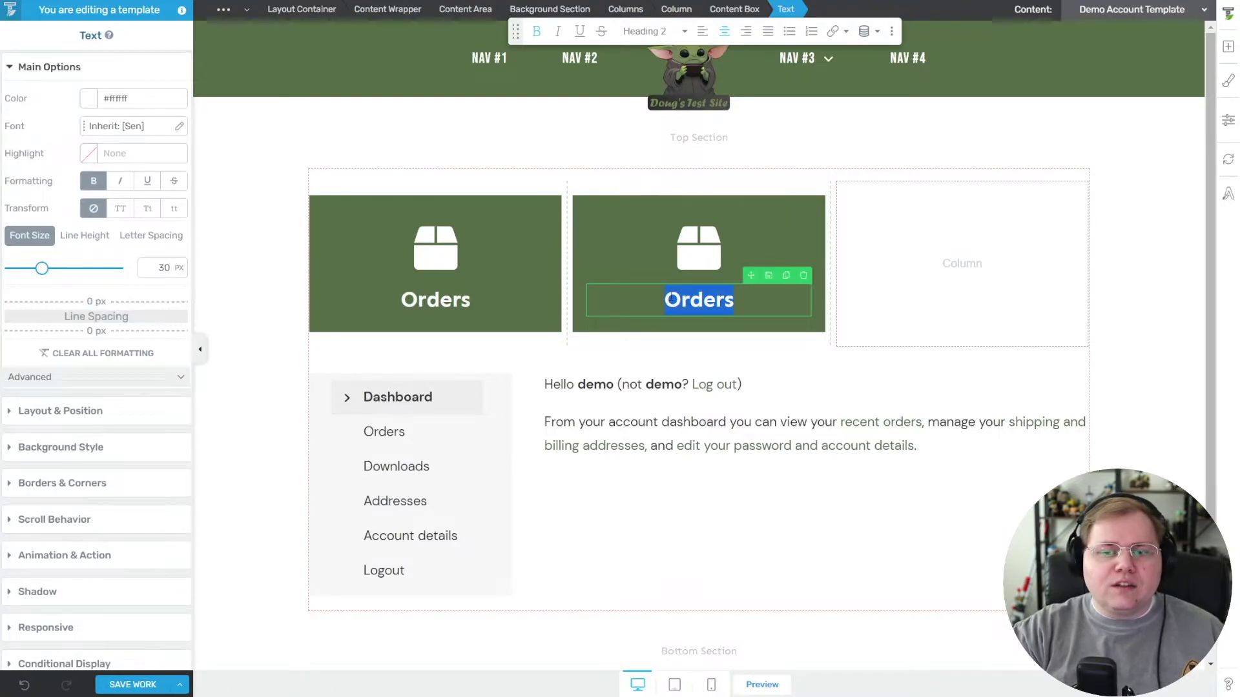
pyautogui.write('Account Details')
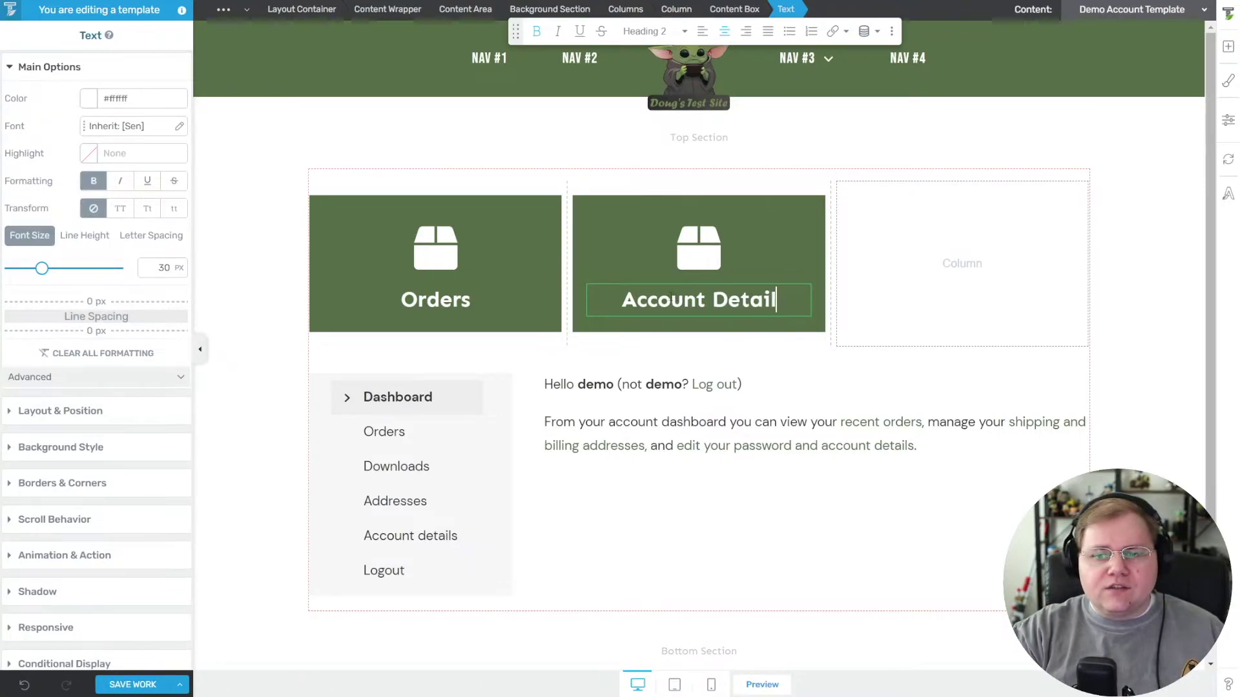
# Step: Change the Account Details box's icon to the outlined horizontal account badge (badge-account-horizontal-outlined)
pyautogui.click(703, 248)
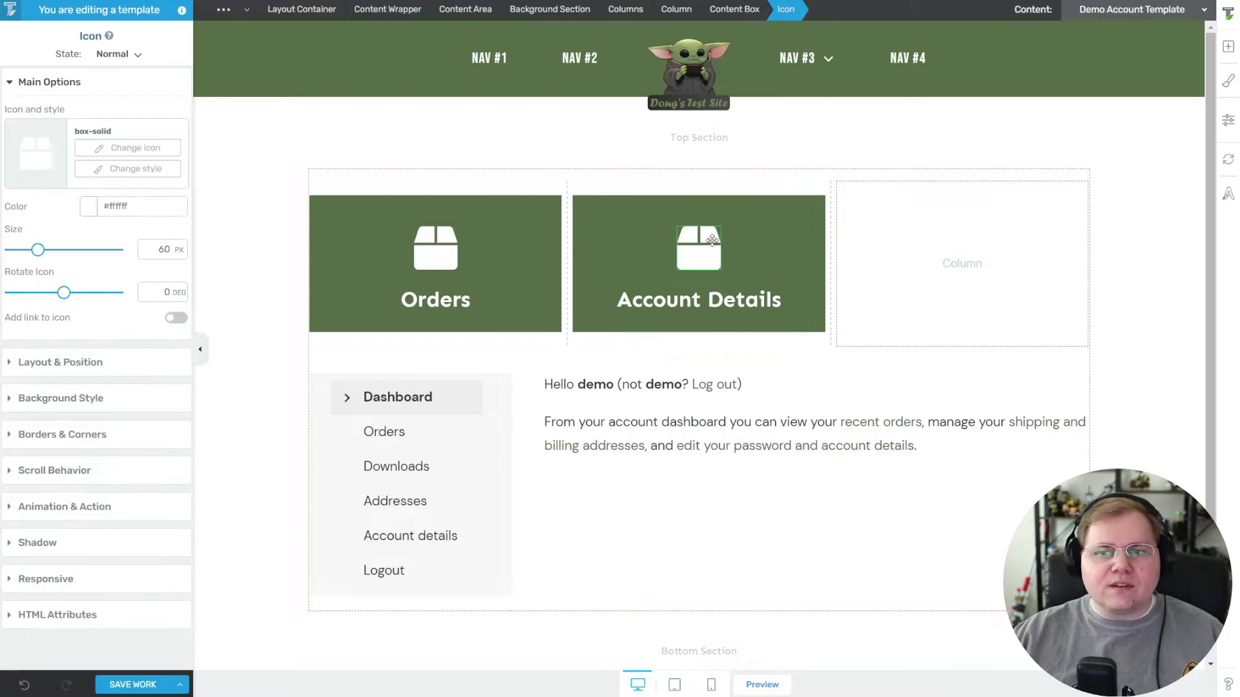
pyautogui.click(132, 147)
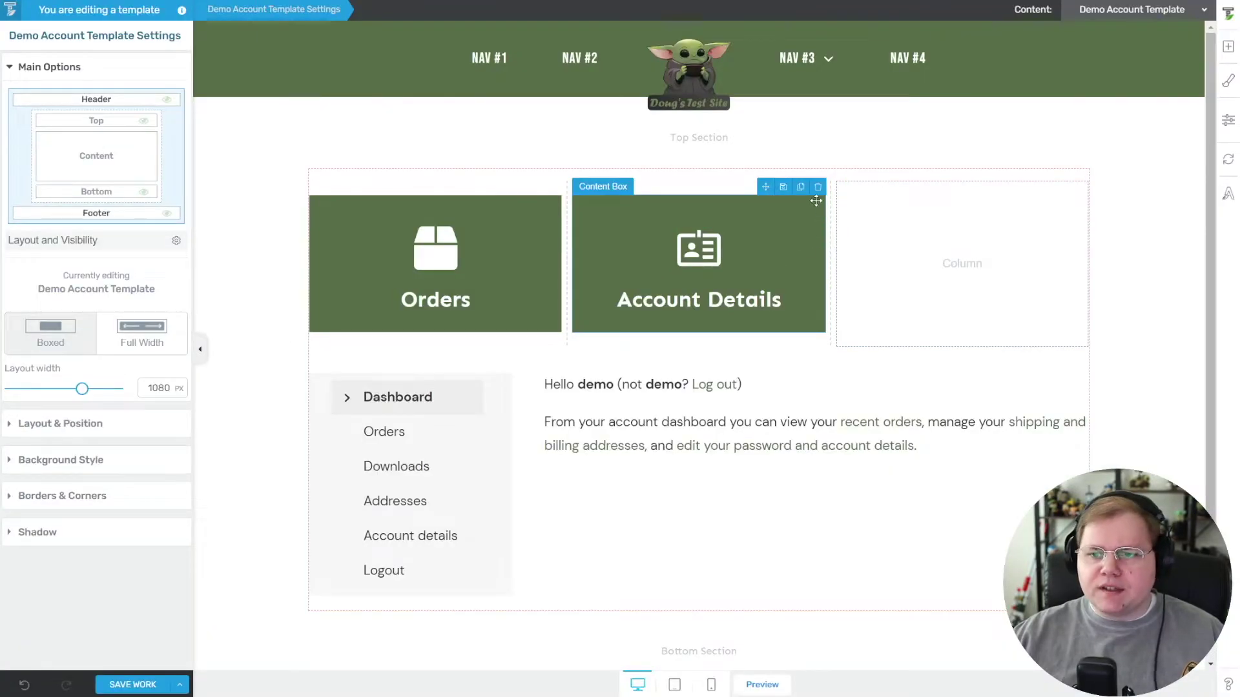
# Step: Duplicate the Account Details content box into the empty third column and change that box's heading to "My Courses"
pyautogui.click(801, 187)
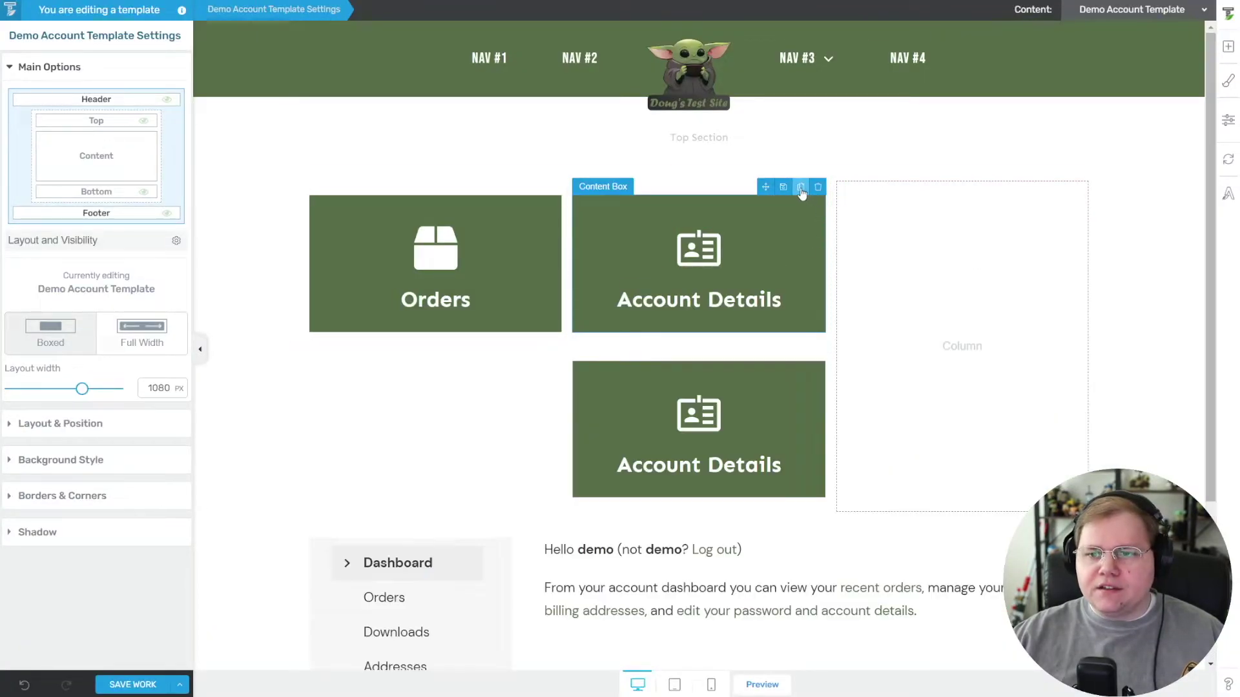
pyautogui.moveTo(765, 186); pyautogui.dragTo(980, 262)
pyautogui.click(979, 262)
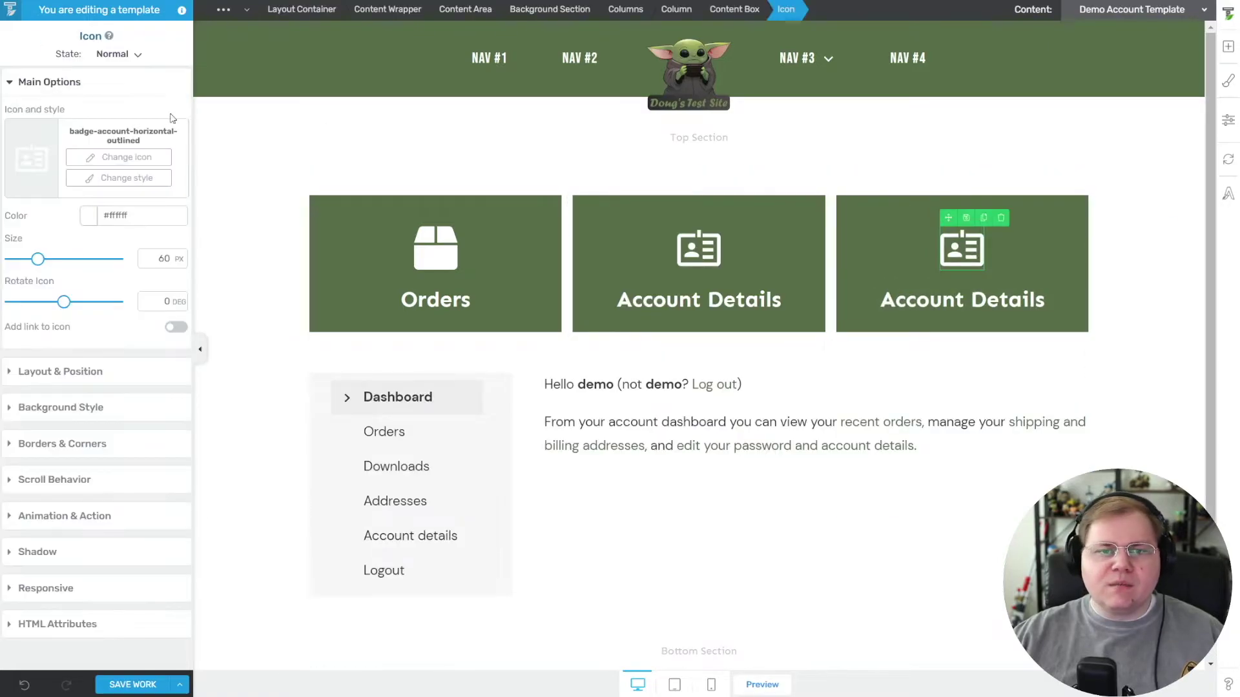
pyautogui.moveTo(1044, 301); pyautogui.dragTo(908, 269)
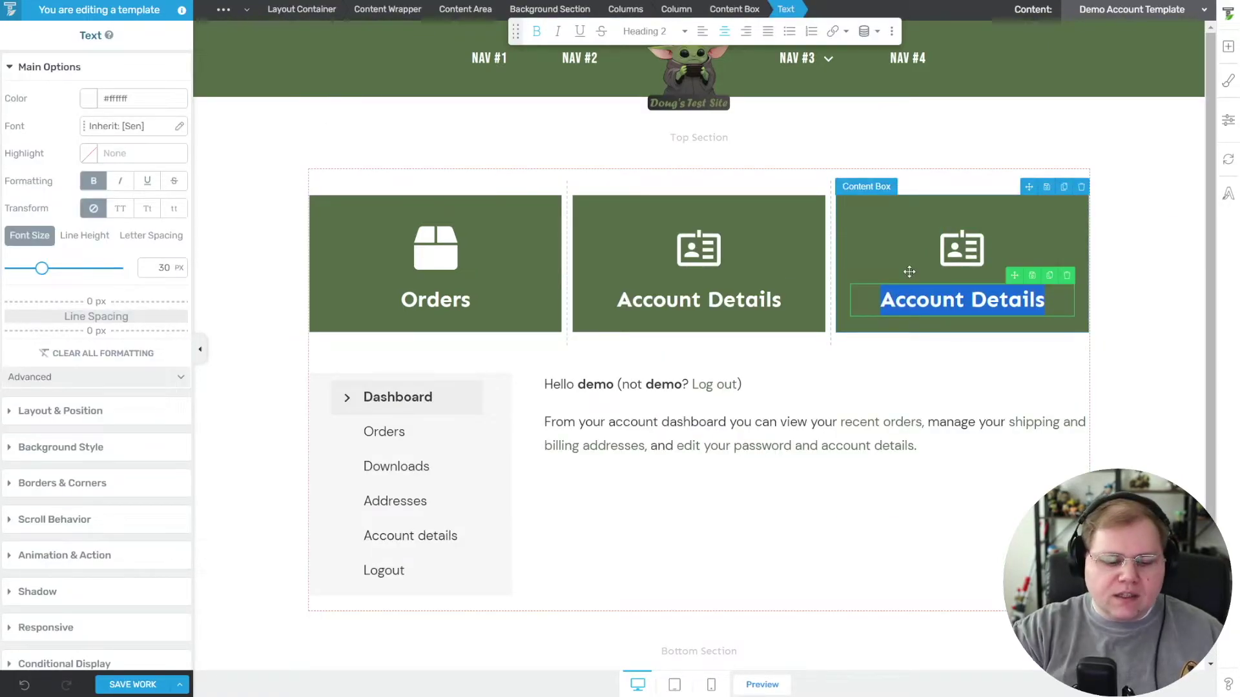
pyautogui.write('My Courses')
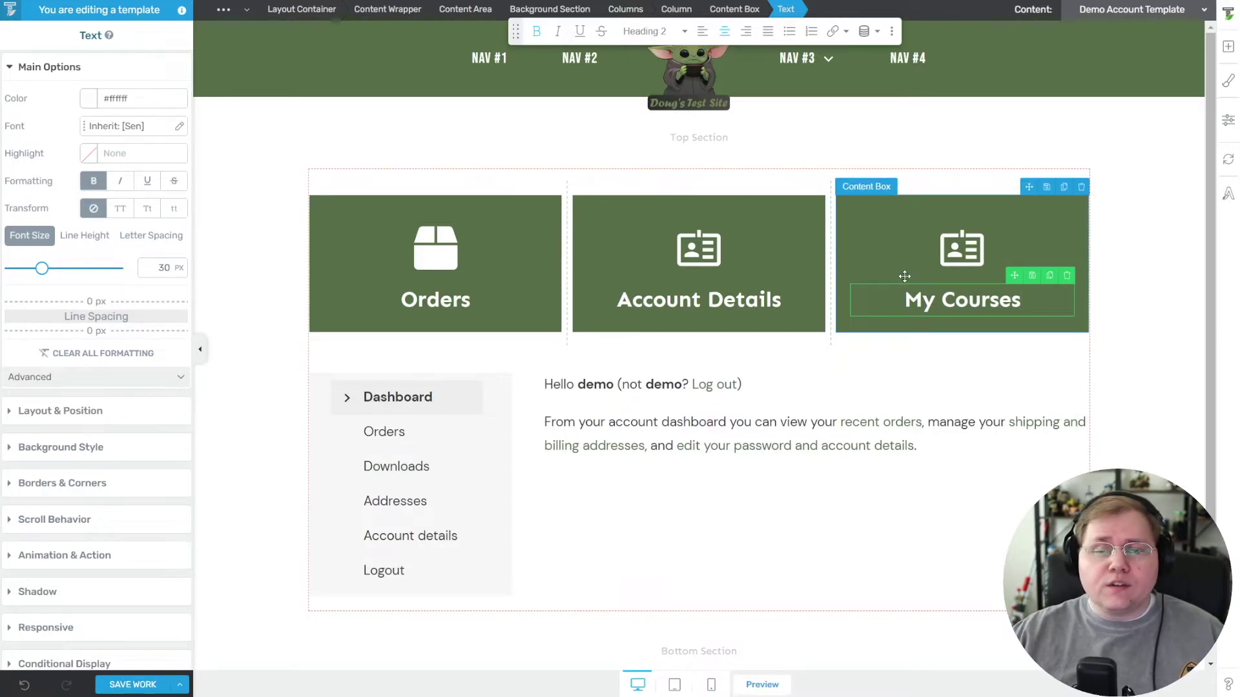
# Step: Replace the My Courses box's icon with the solid graduation cap (school-solid), searching the icon library for "univer"
pyautogui.click(961, 249)
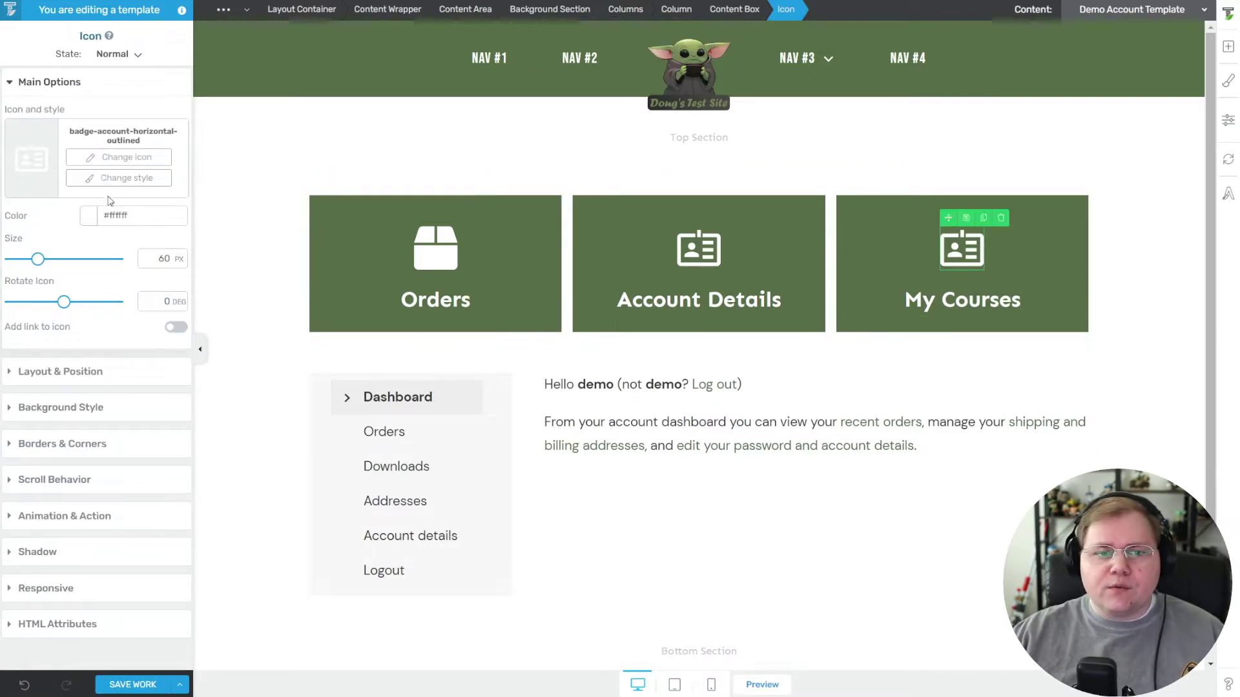
pyautogui.click(119, 157)
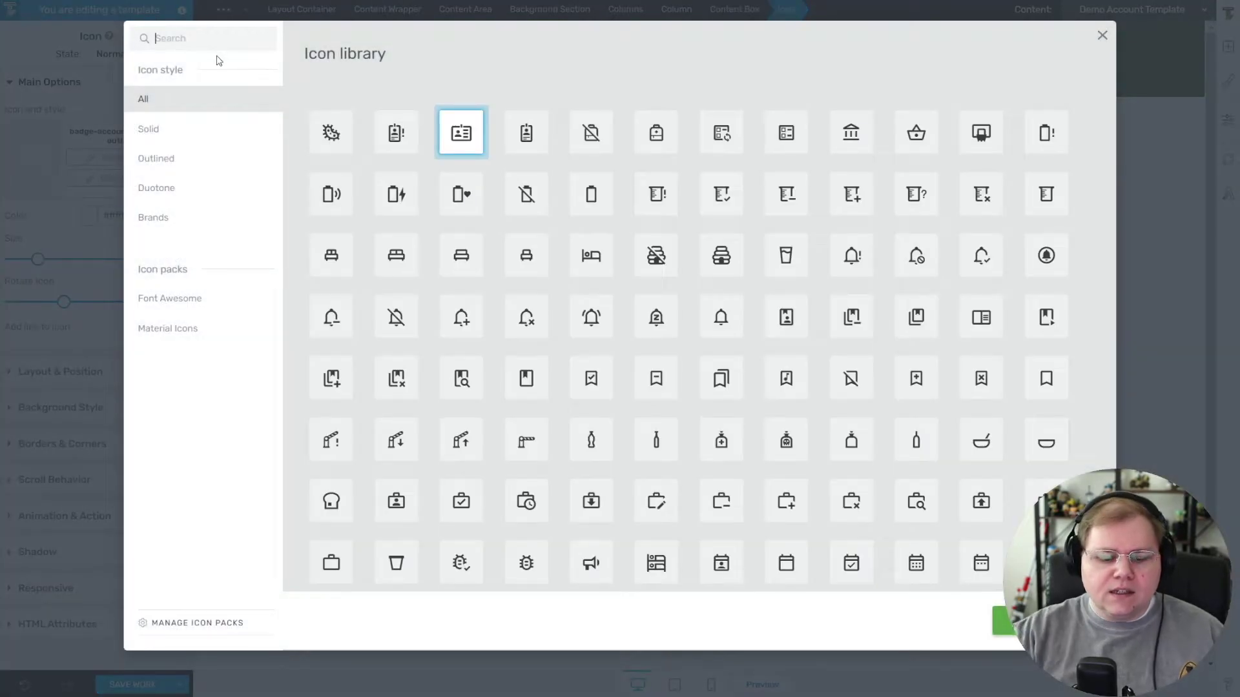
pyautogui.write('univer')
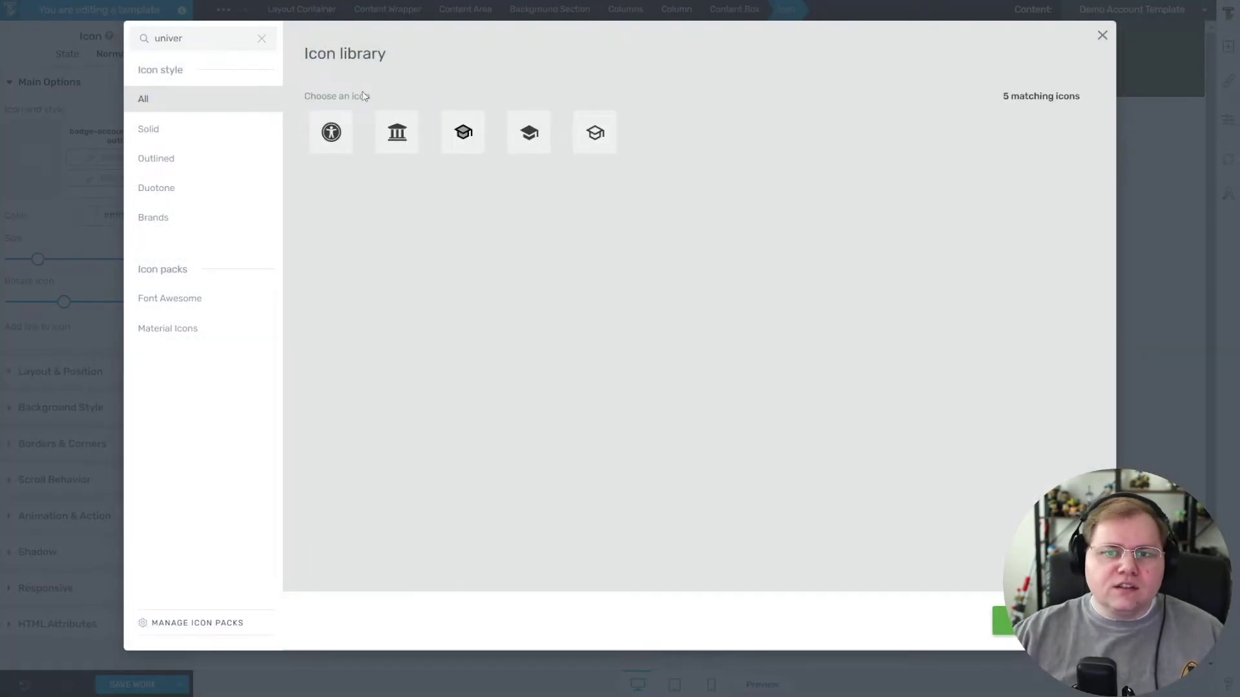
pyautogui.click(595, 146)
pyautogui.doubleClick(530, 143)
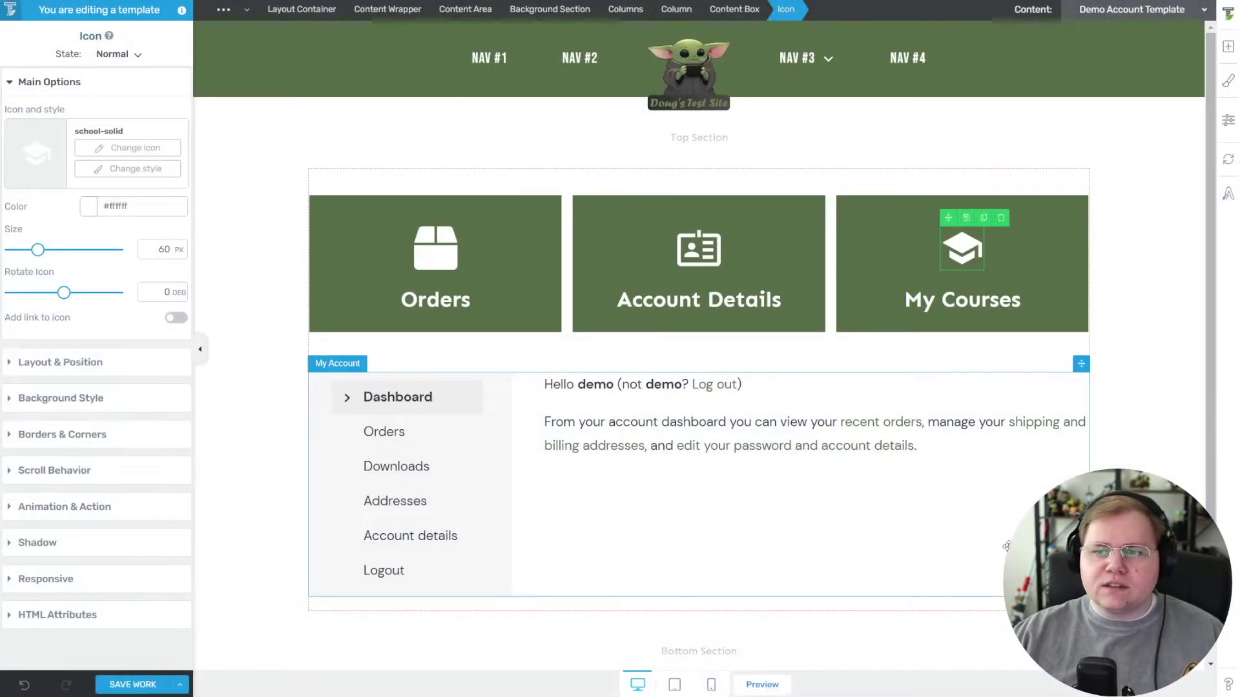
pyautogui.click(1155, 388)
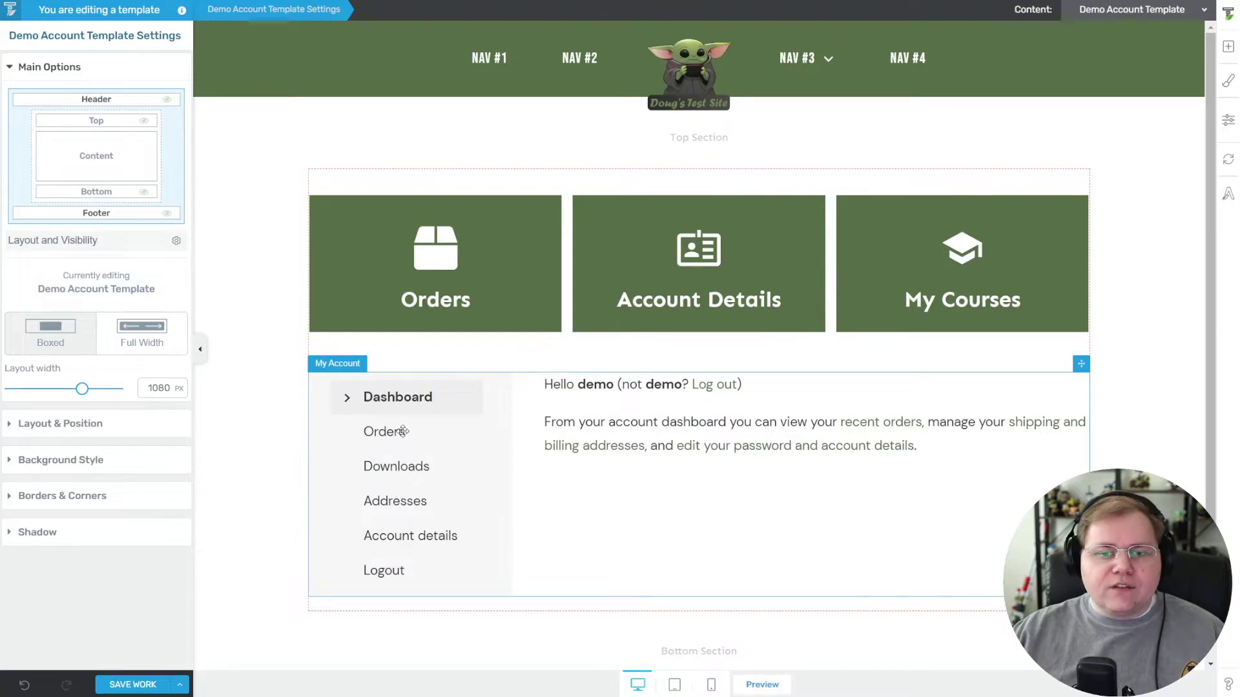
# Step: Save the account template and open its preview
pyautogui.click(132, 684)
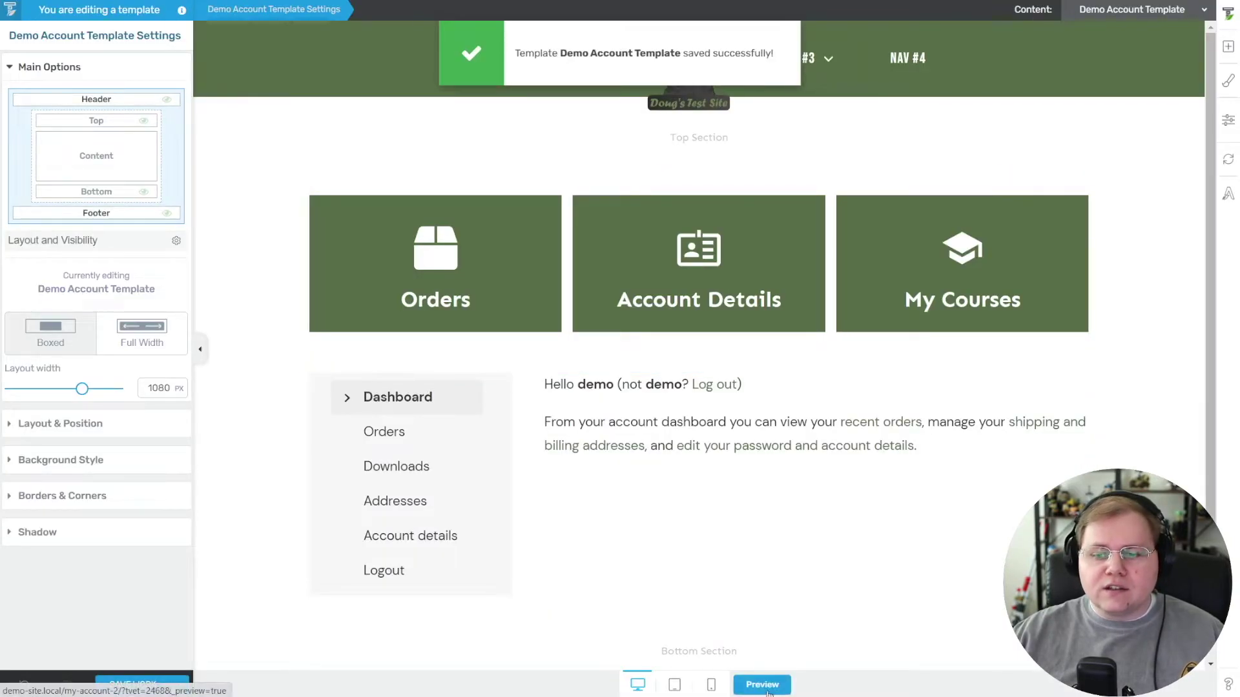
pyautogui.click(762, 685)
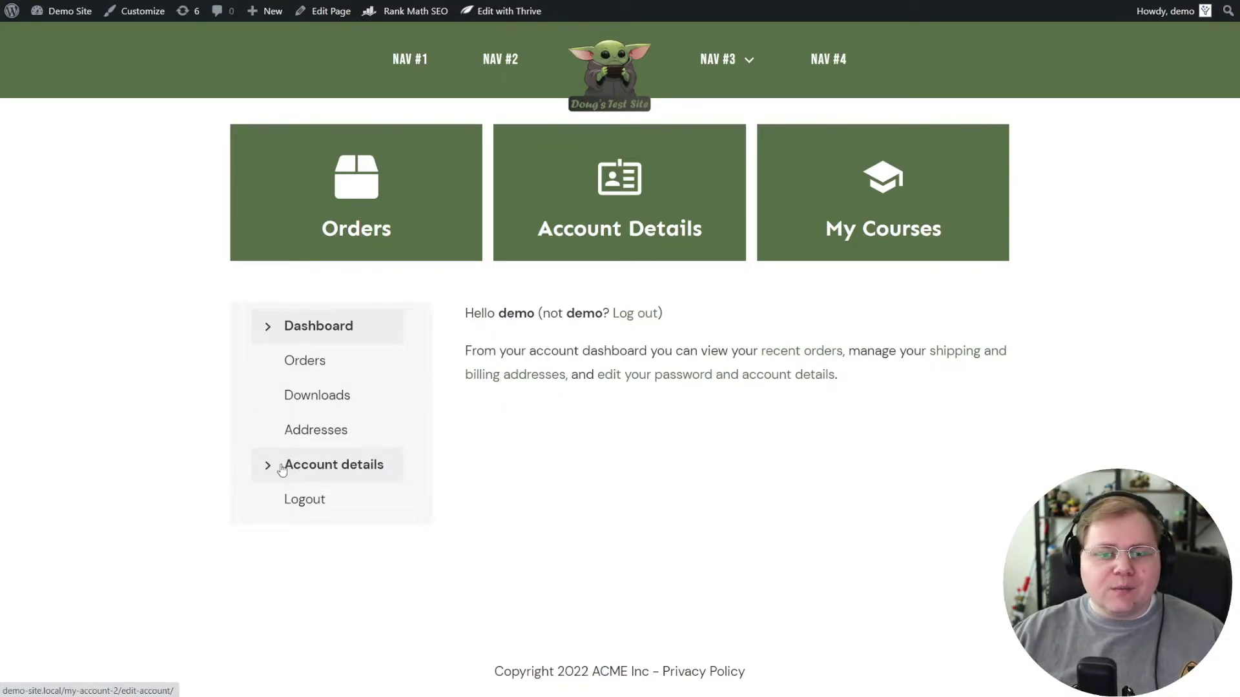
# Step: Open the Account details page in the preview and examine its form beside the account navigation
pyautogui.click(328, 469)
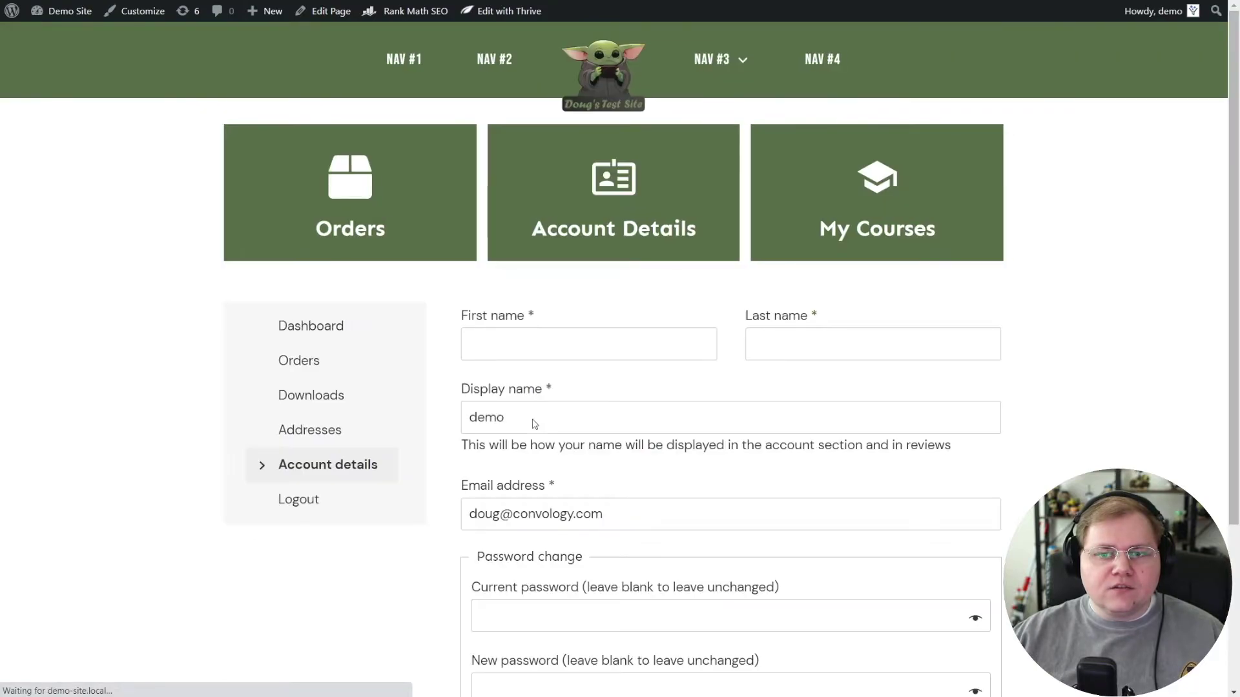
pyautogui.scroll(-2, 791, 181)
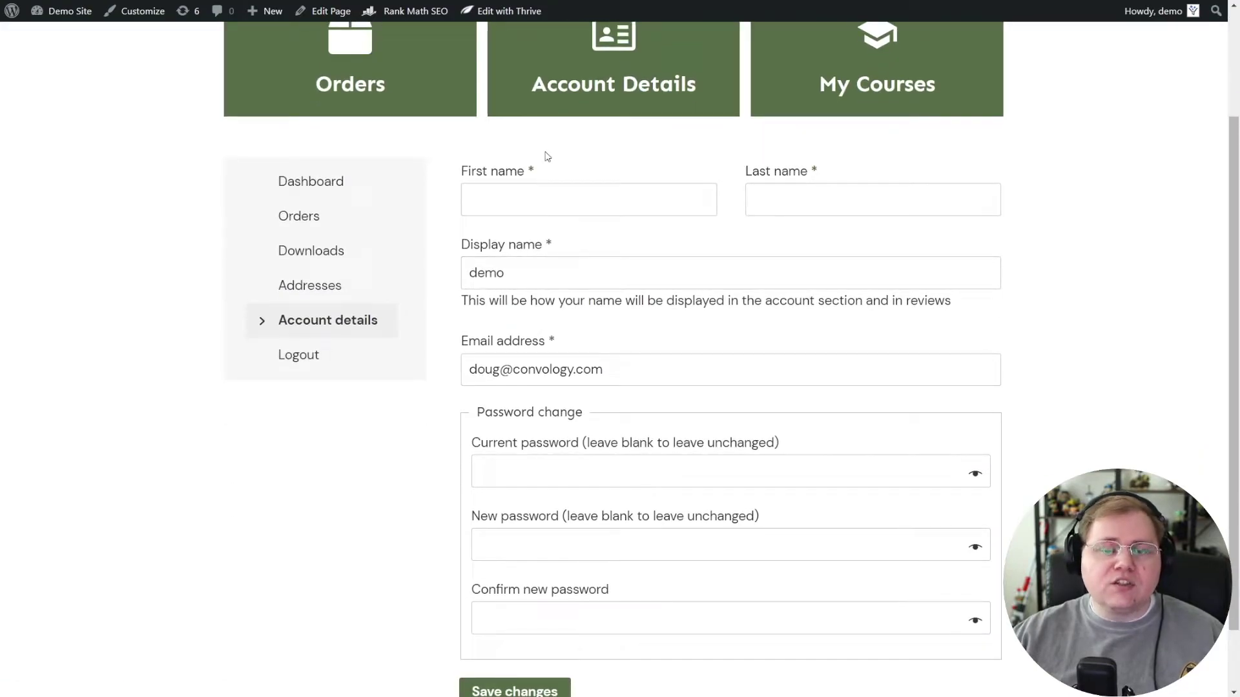
pyautogui.scroll(-1, 767, 326)
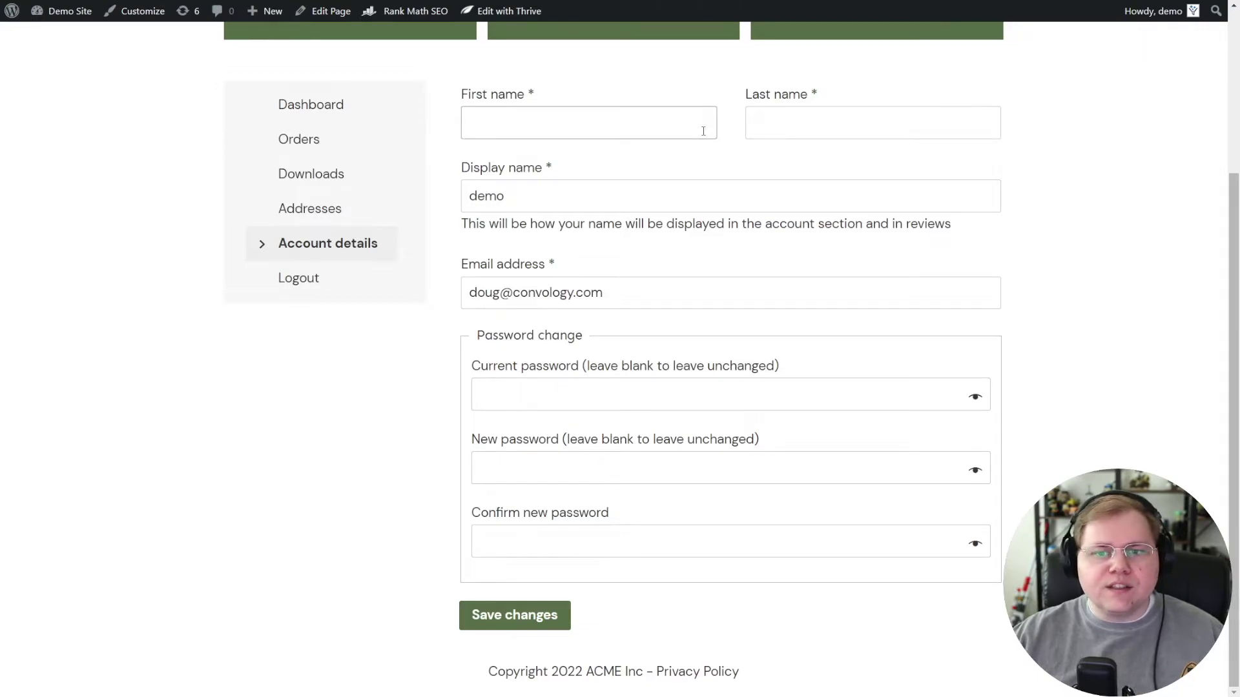
pyautogui.scroll(2, 699, 150)
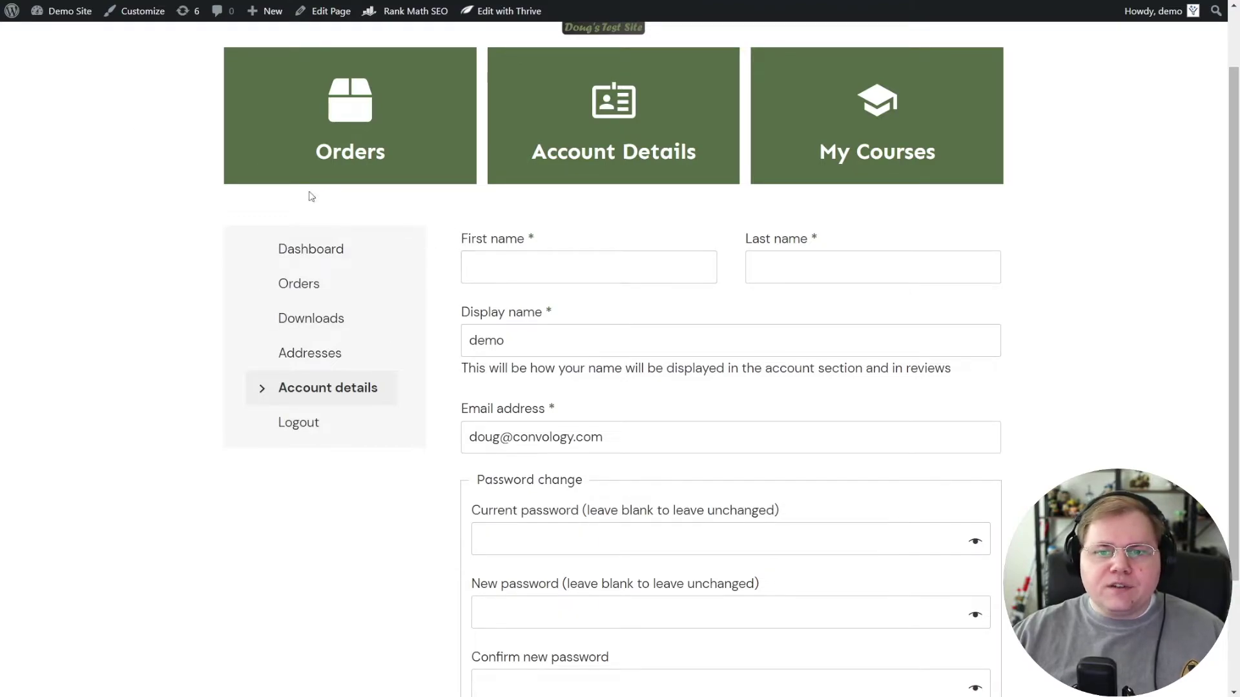
# Step: Add customizer CSS hiding .woocommerce-MyAccount-navigation, setting .woocommerce-account .woocommerce-MyAccount-content width to 100%, and giving .tve-theme-2456 .content-section .account-template-wrapper 20px padding
pyautogui.click(144, 11)
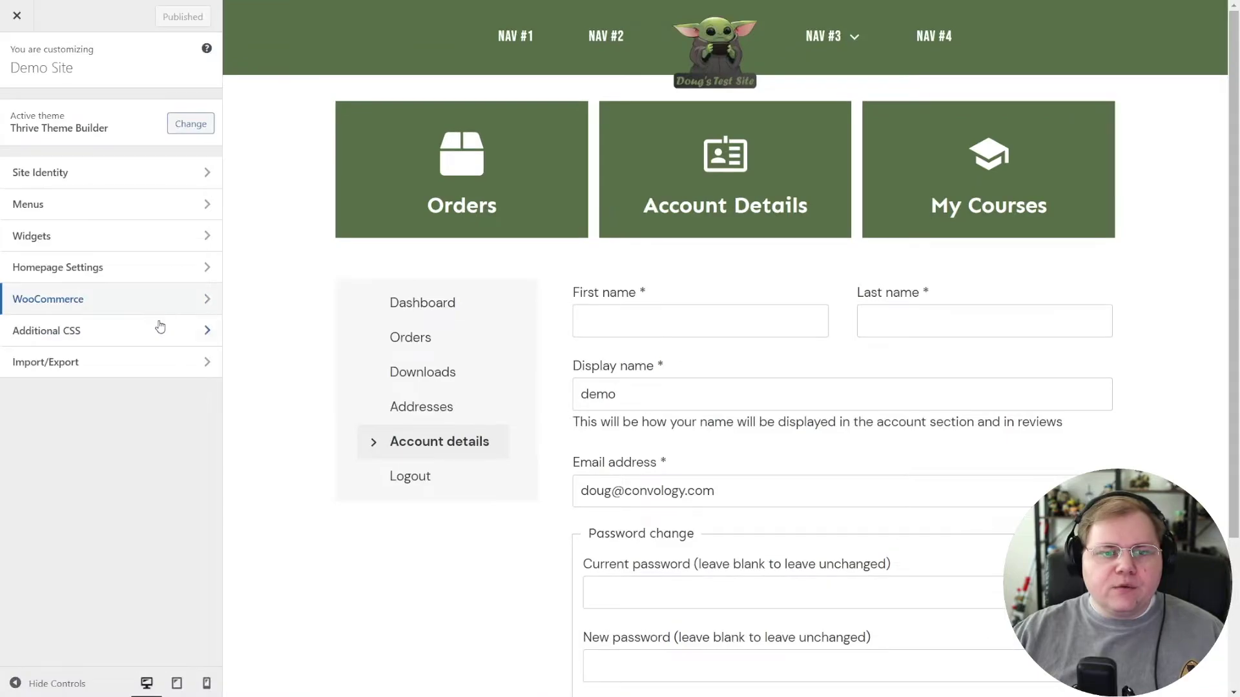
pyautogui.click(207, 332)
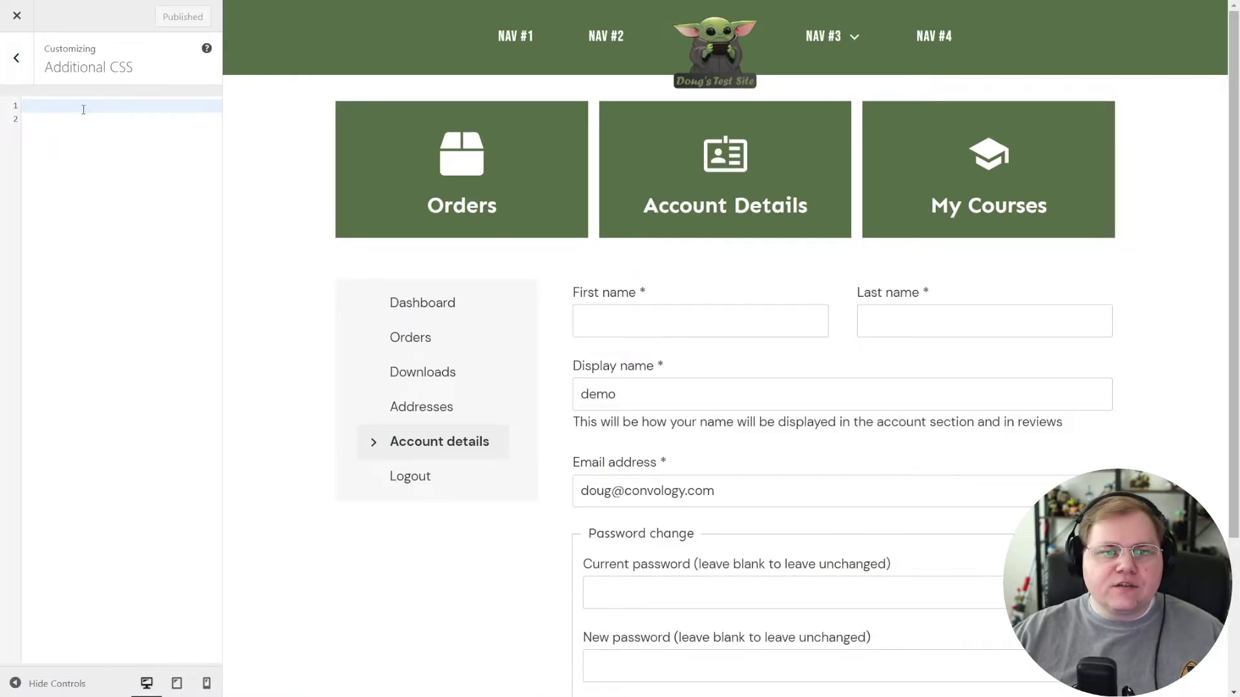
pyautogui.write('.woocommerce-MyAccount-navigation { display:none; }  .woocommerce-account .woocommerce-MyAccount-content { width: 100%; }  .tve-theme-2456 .content-section .account-template-wrapper { padding: 20px; }')
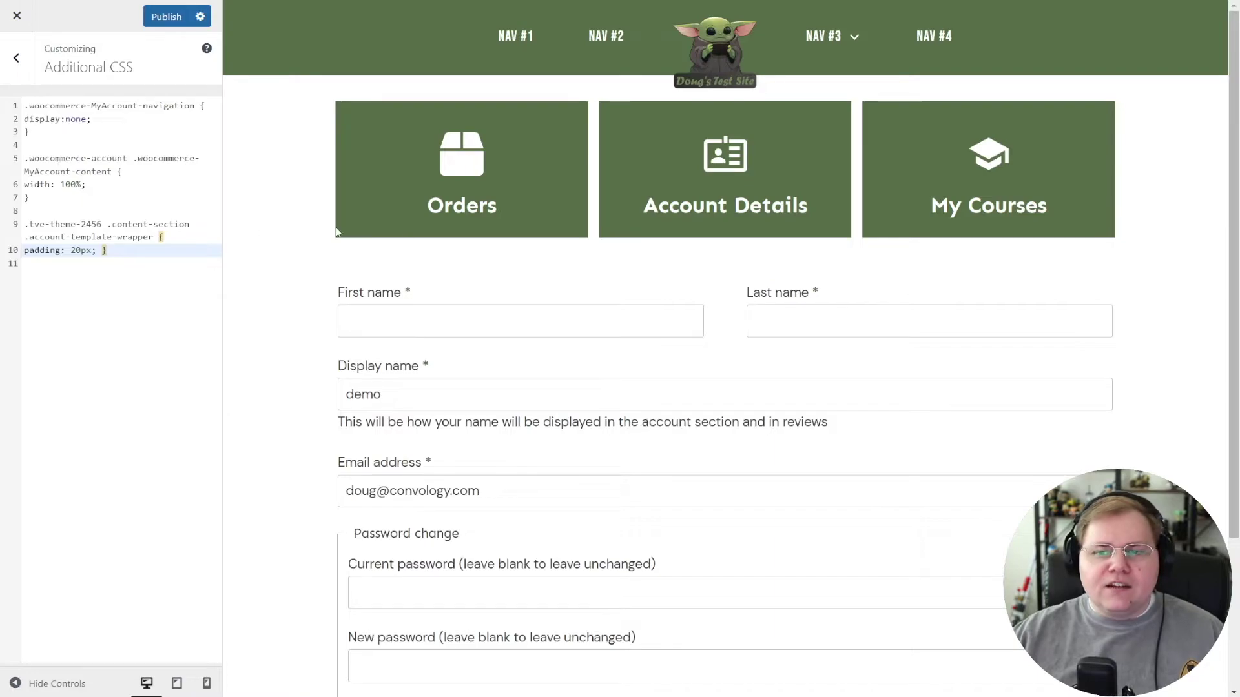
pyautogui.scroll(-1, 639, 251)
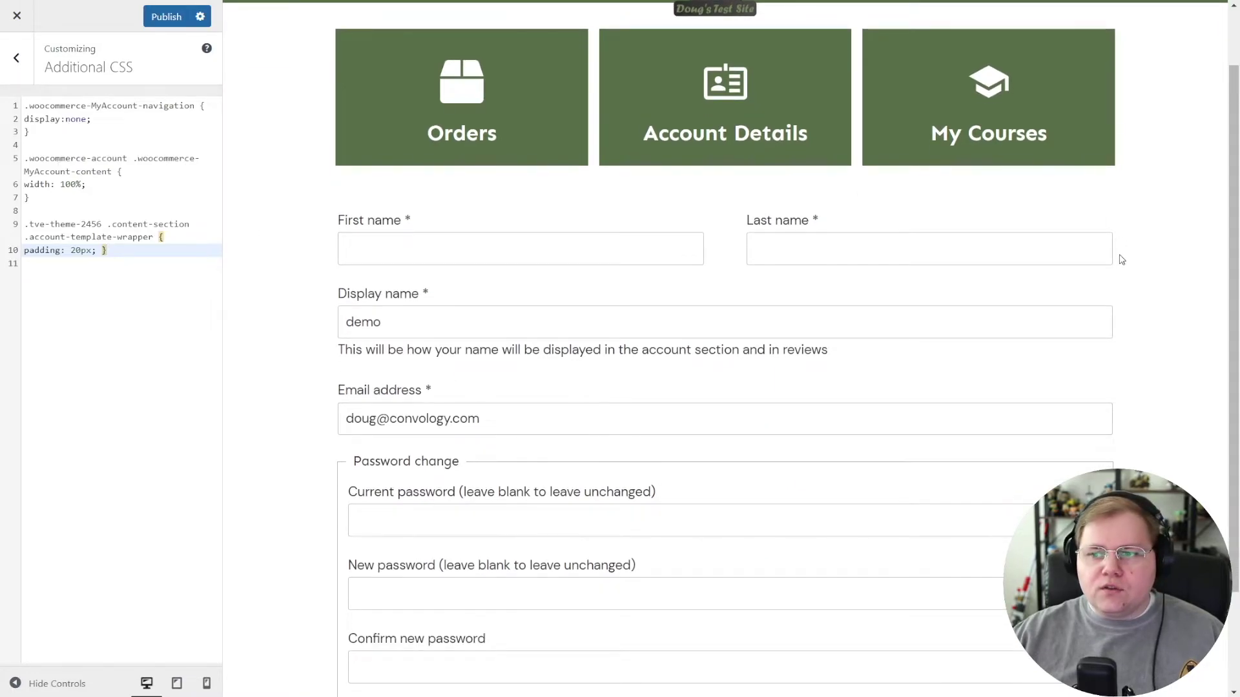
# Step: Publish the additional CSS, close the customizer and check the account details form on the live page
pyautogui.scroll(-2, 1121, 260)
pyautogui.scroll(2, 730, 291)
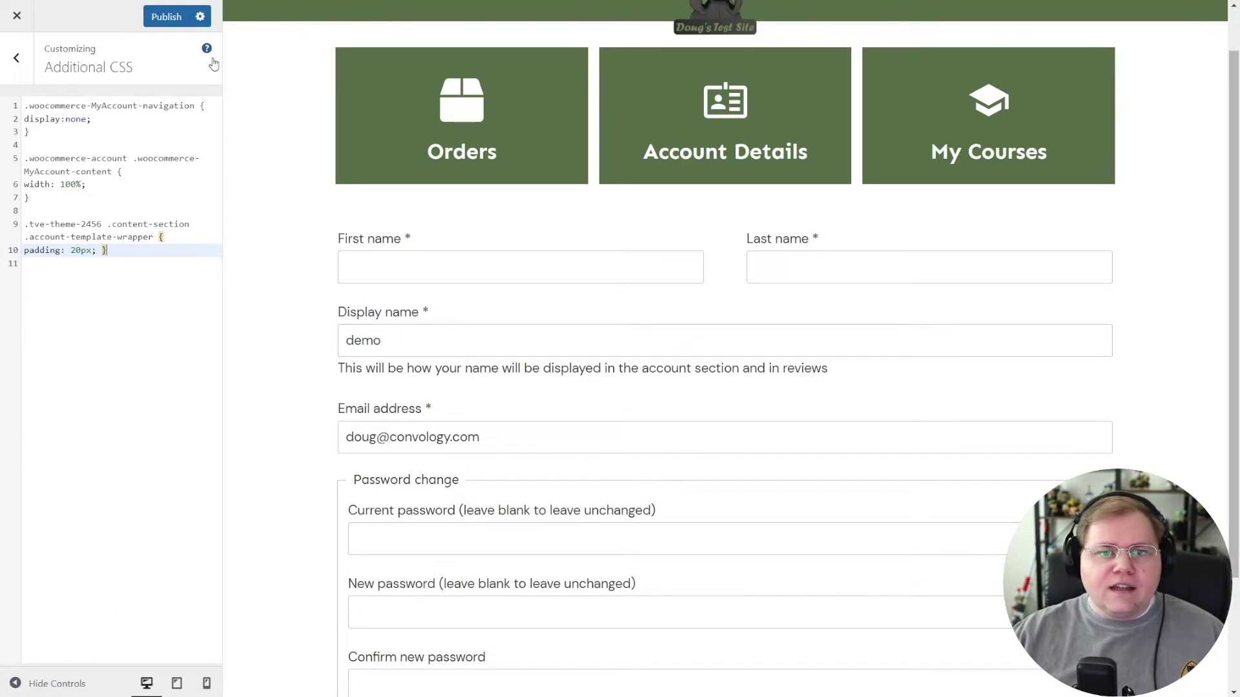
pyautogui.click(166, 16)
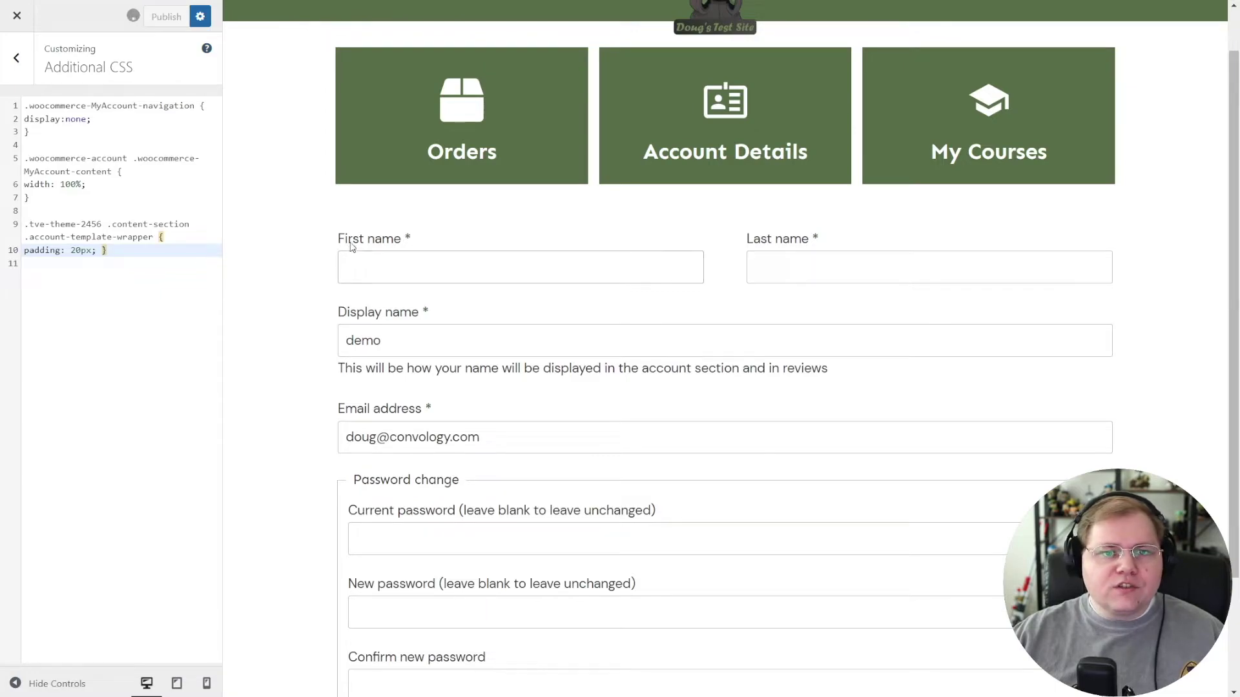
pyautogui.click(17, 19)
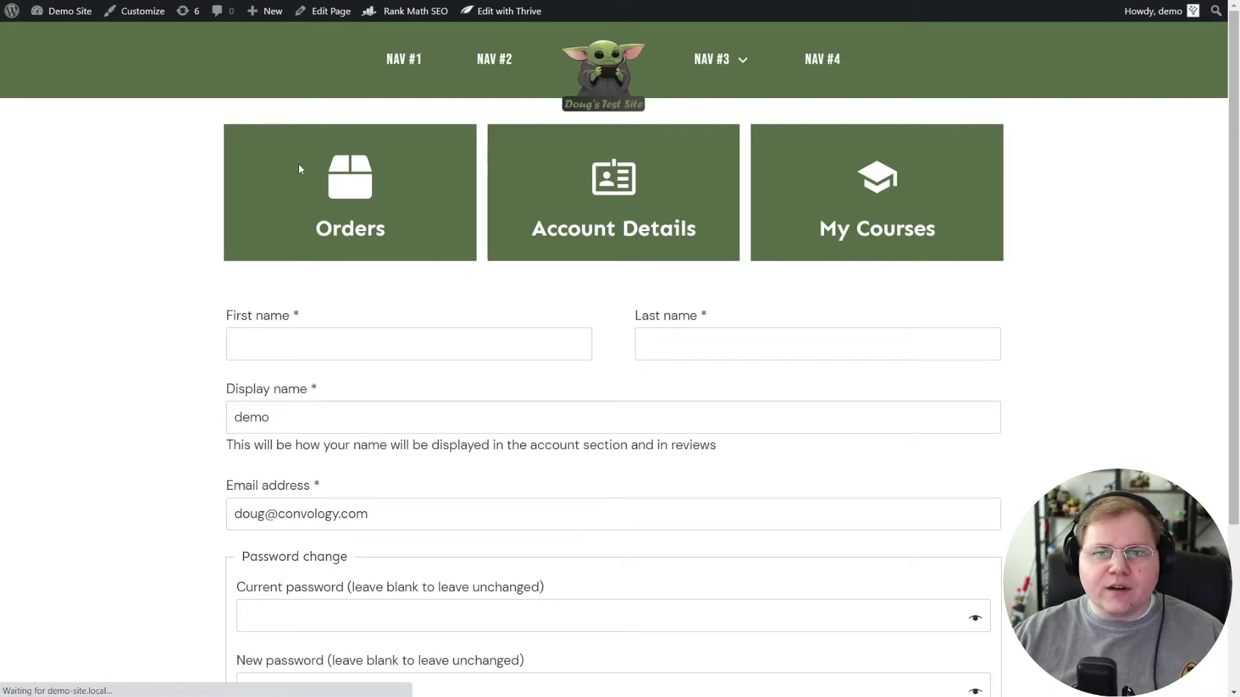
pyautogui.scroll(-3, 416, 215)
pyautogui.scroll(3, 404, 211)
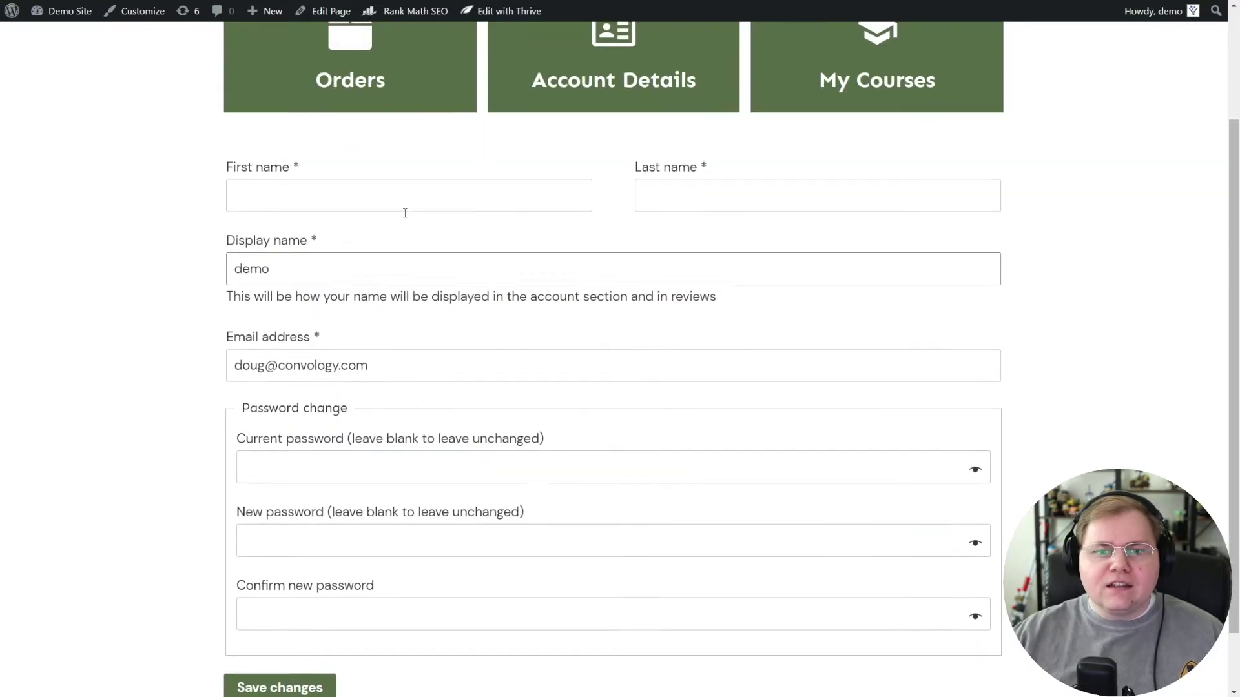
pyautogui.scroll(-2, 468, 340)
pyautogui.scroll(1, 473, 203)
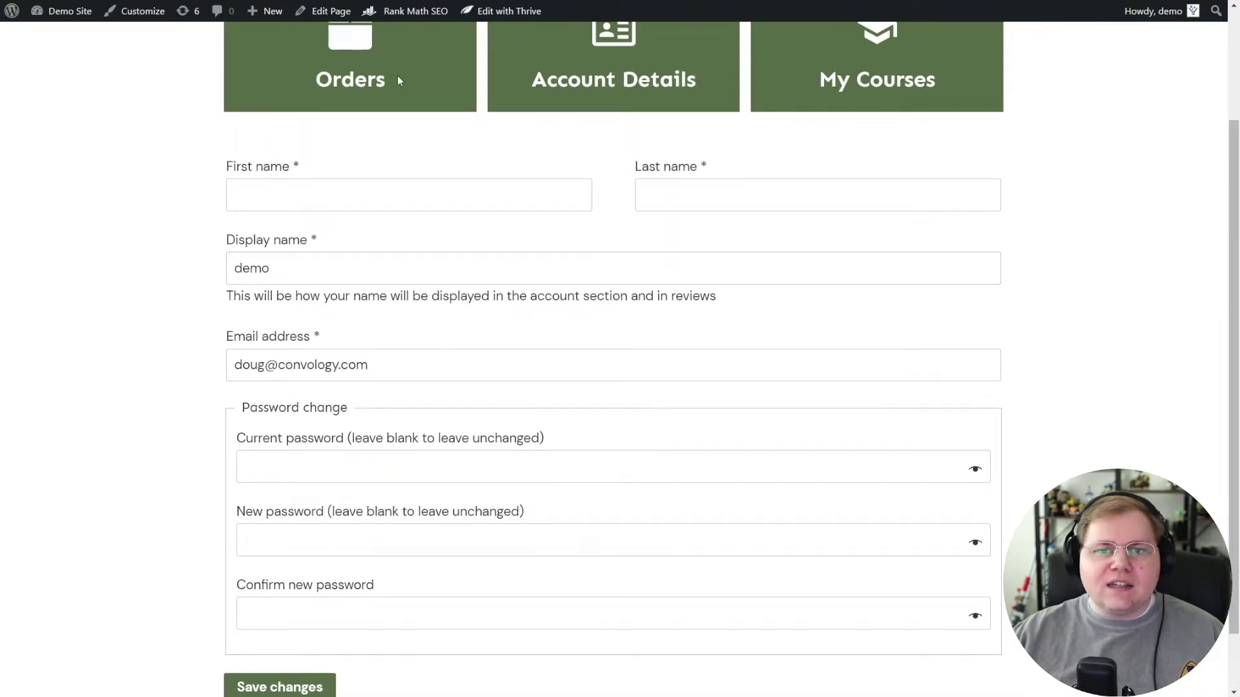
pyautogui.scroll(1, 382, 105)
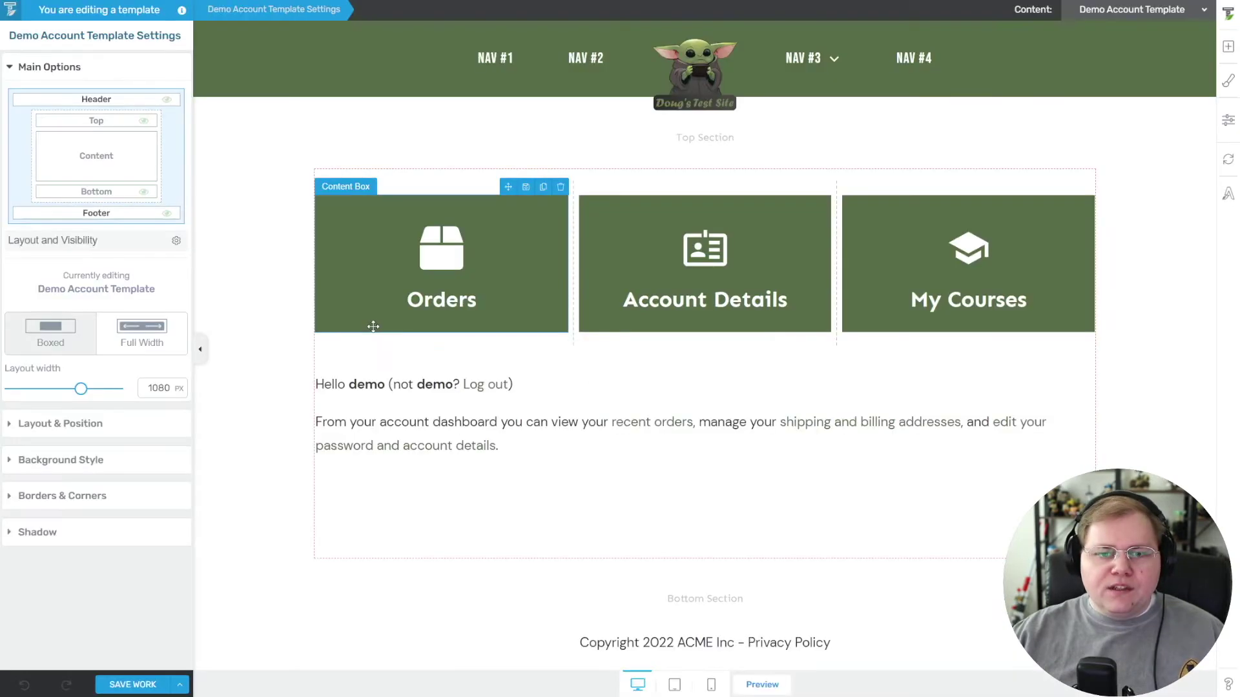
# Step: Add a hyperlink to the Orders content box with the static target URL /my-account-2/orders/
pyautogui.click(373, 327)
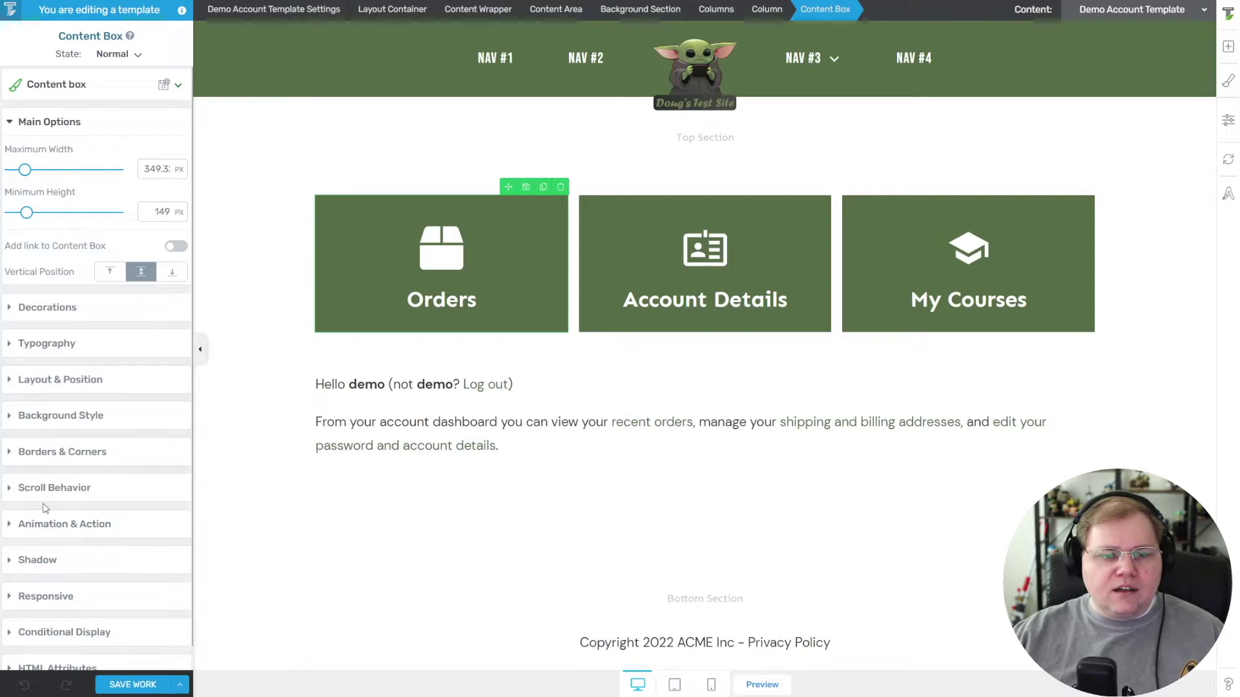
pyautogui.click(43, 524)
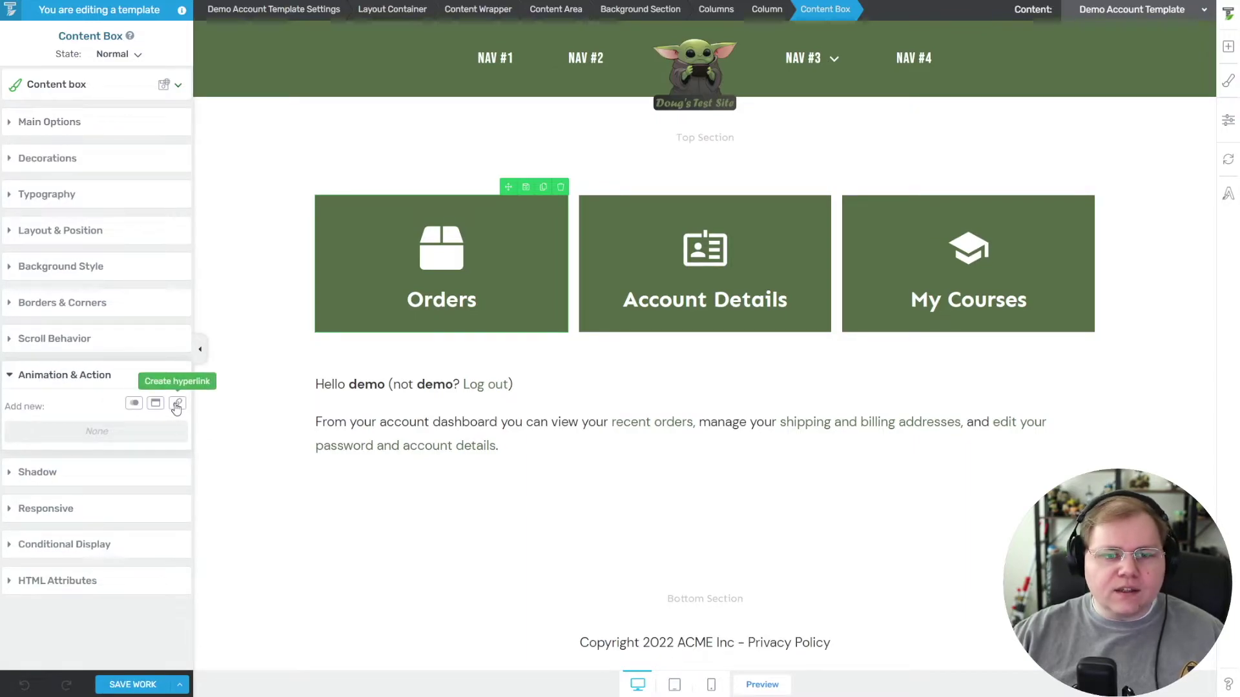
pyautogui.click(175, 405)
pyautogui.write('/')
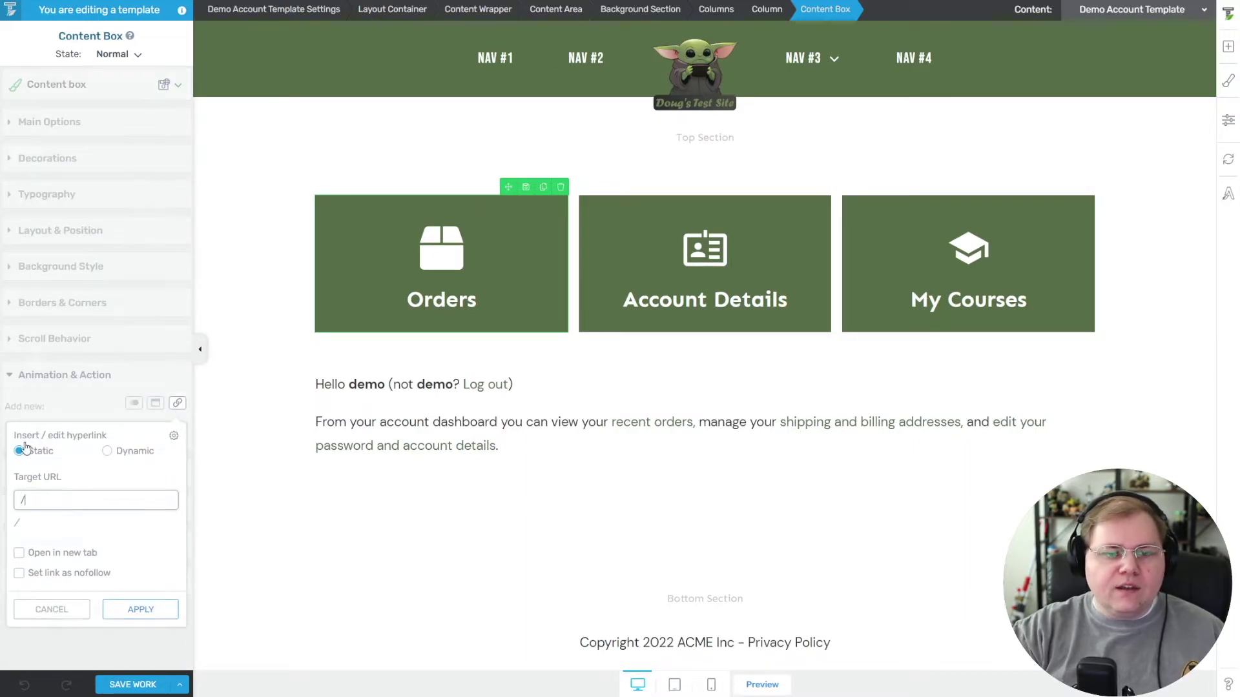
pyautogui.write('my-account-2')
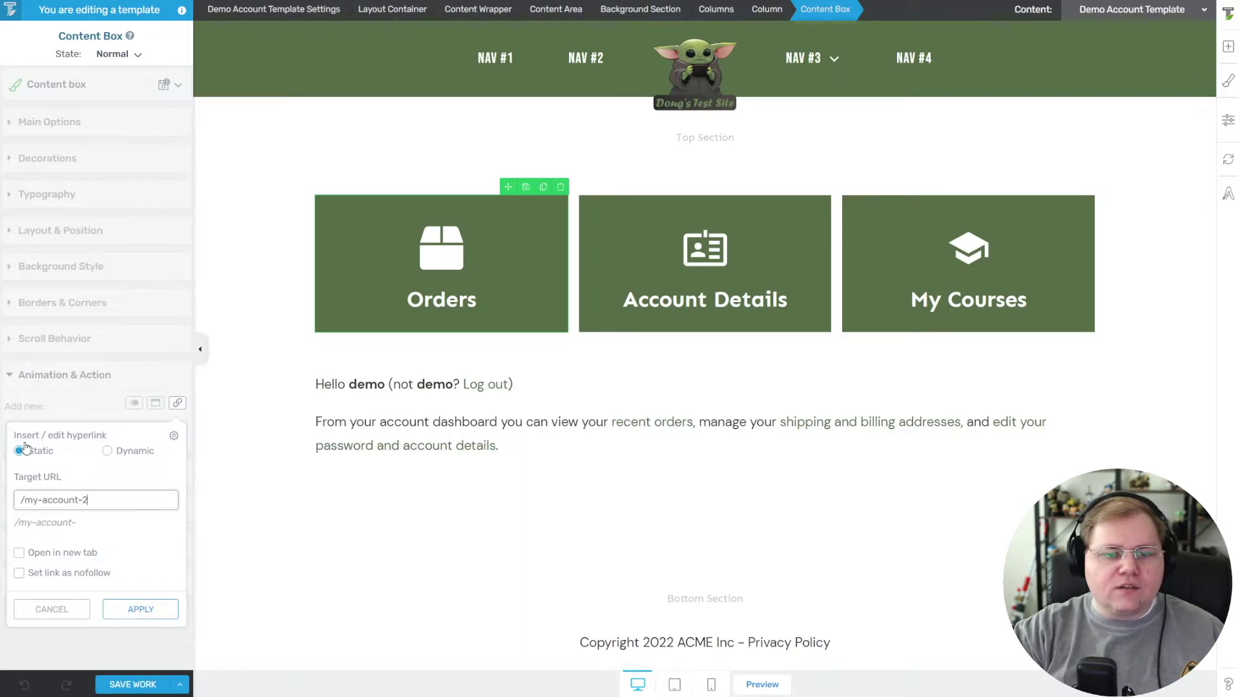
pyautogui.write('/')
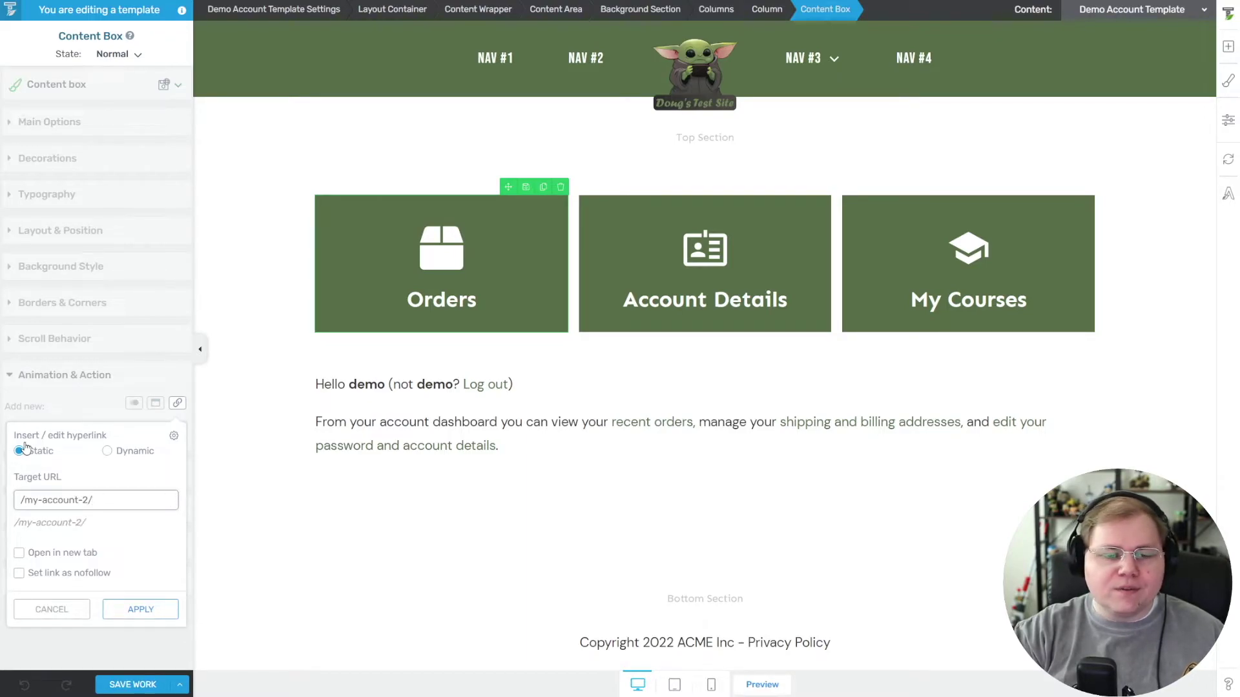
pyautogui.write('orders/')
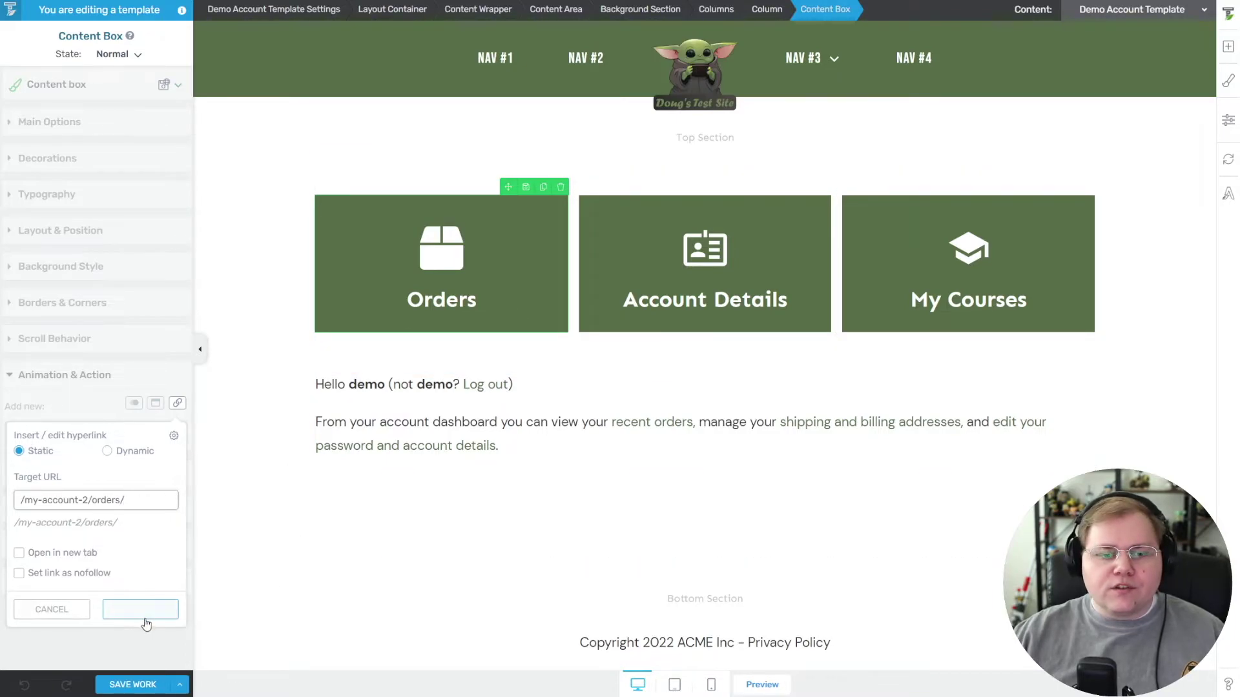
pyautogui.click(142, 611)
# Step: Link the Account Details content box to the static target URL /my-account-2/edit-account/
pyautogui.click(600, 321)
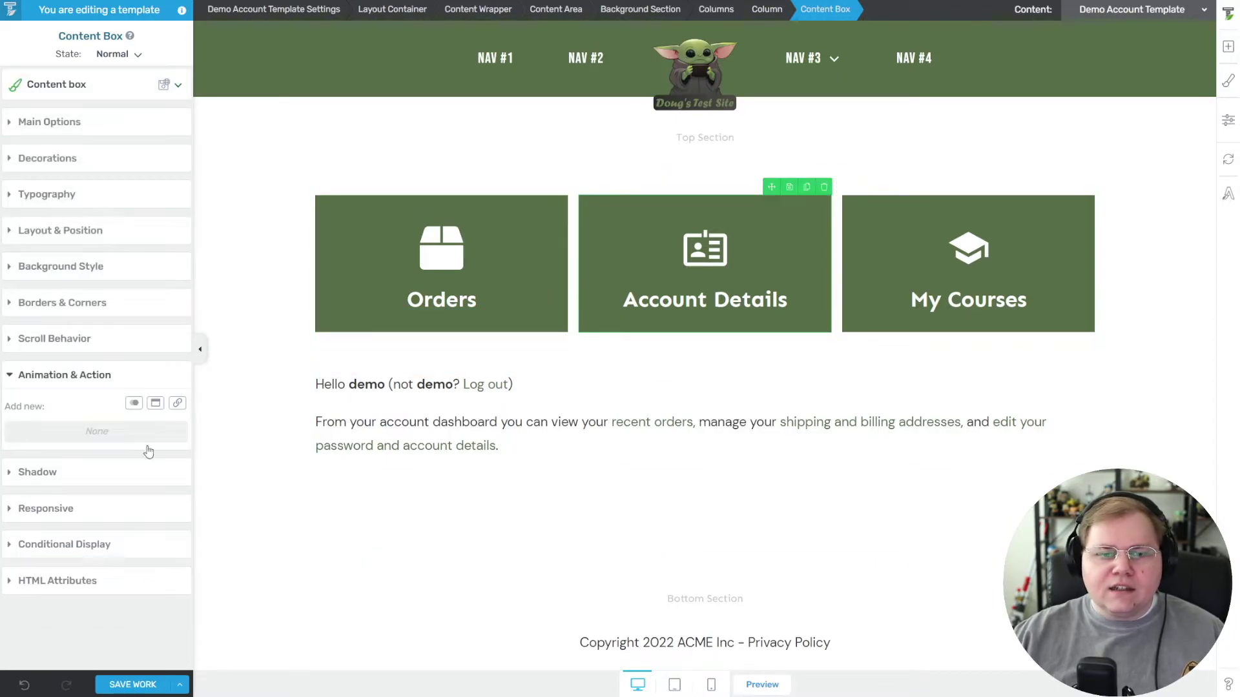
pyautogui.click(177, 403)
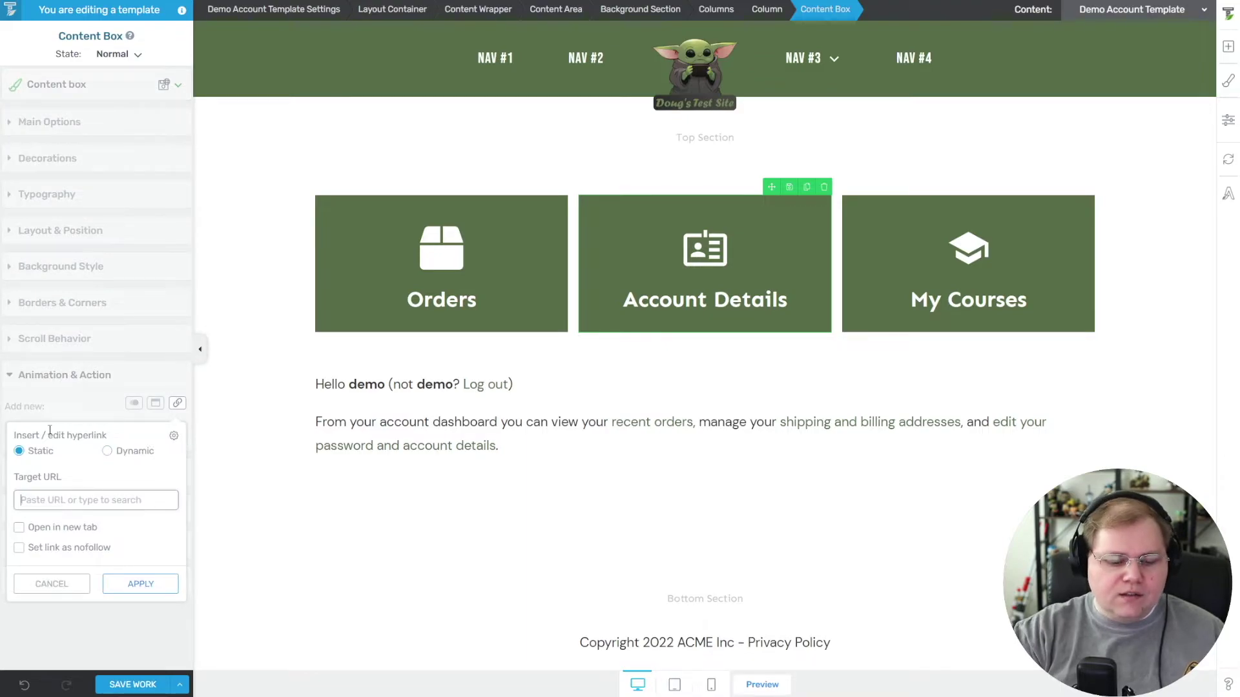
pyautogui.write('/my-account-2/edit-account/')
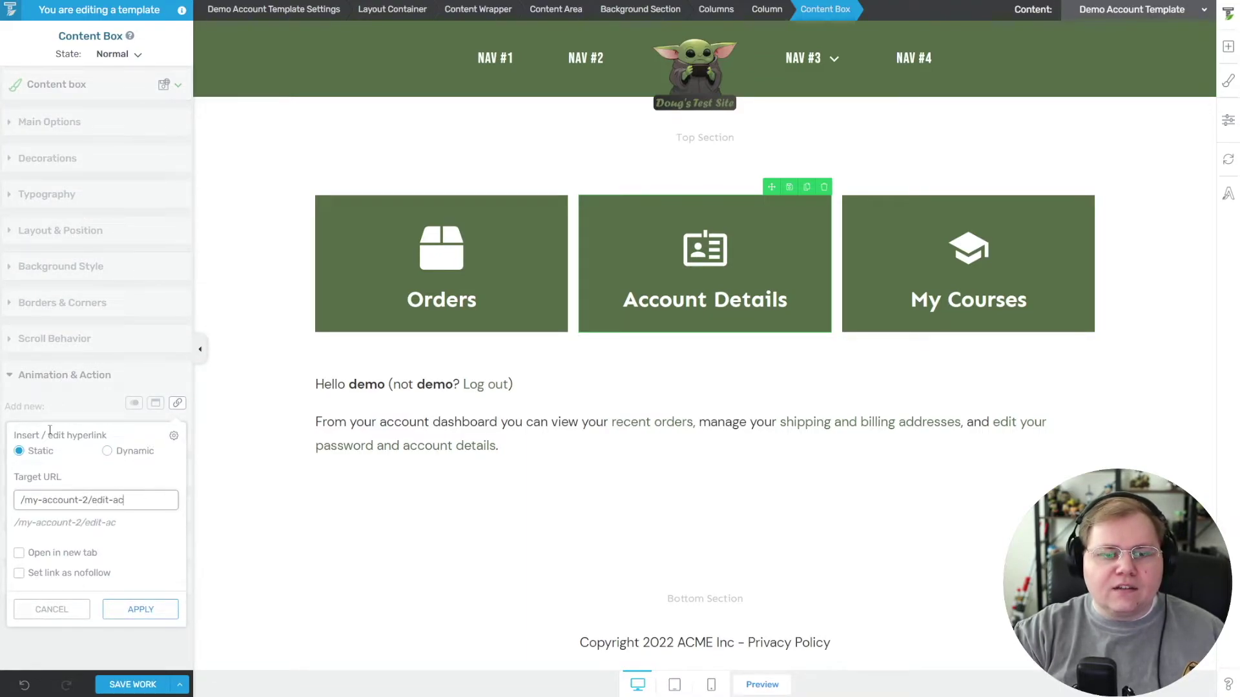
pyautogui.press('Return')
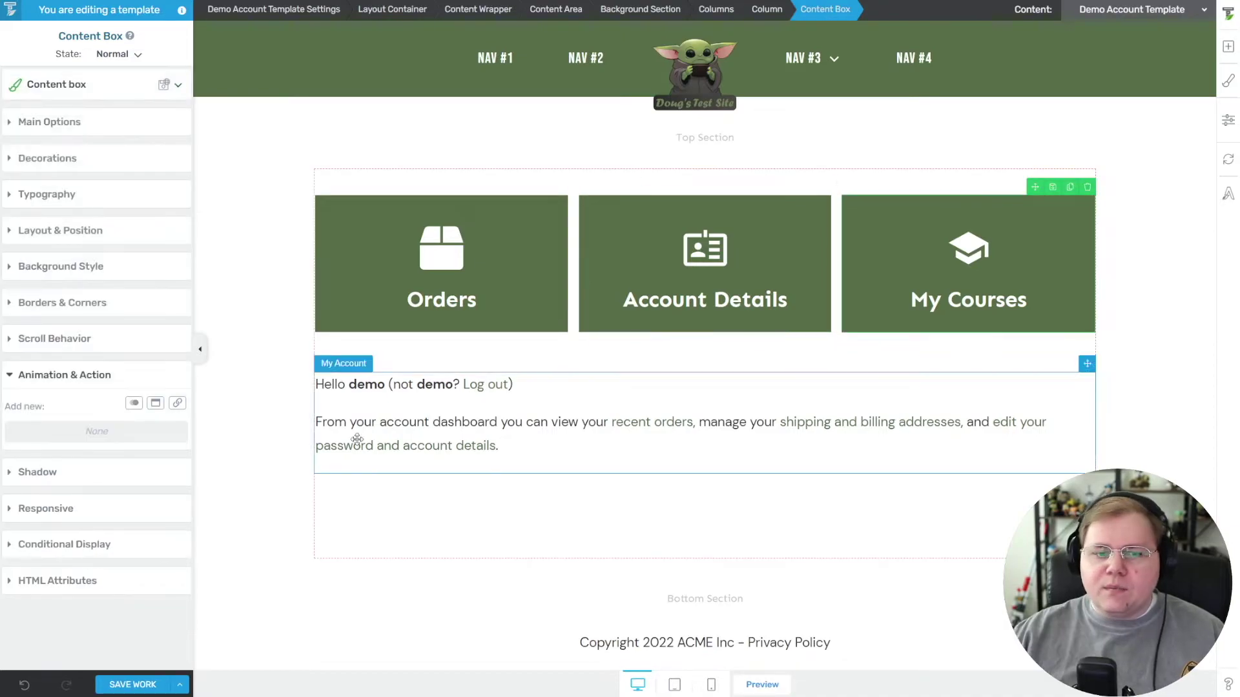
# Step: Link the My Courses content box to the static target URL /courses/
pyautogui.click(175, 406)
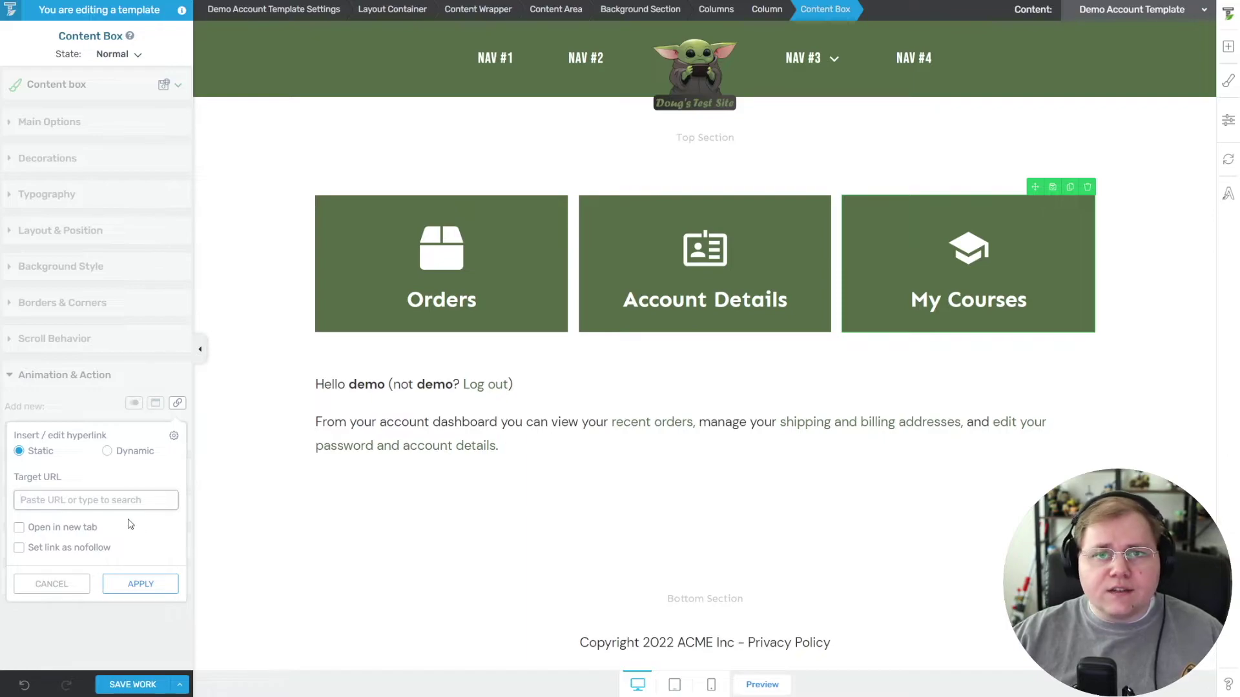
pyautogui.write('/course')
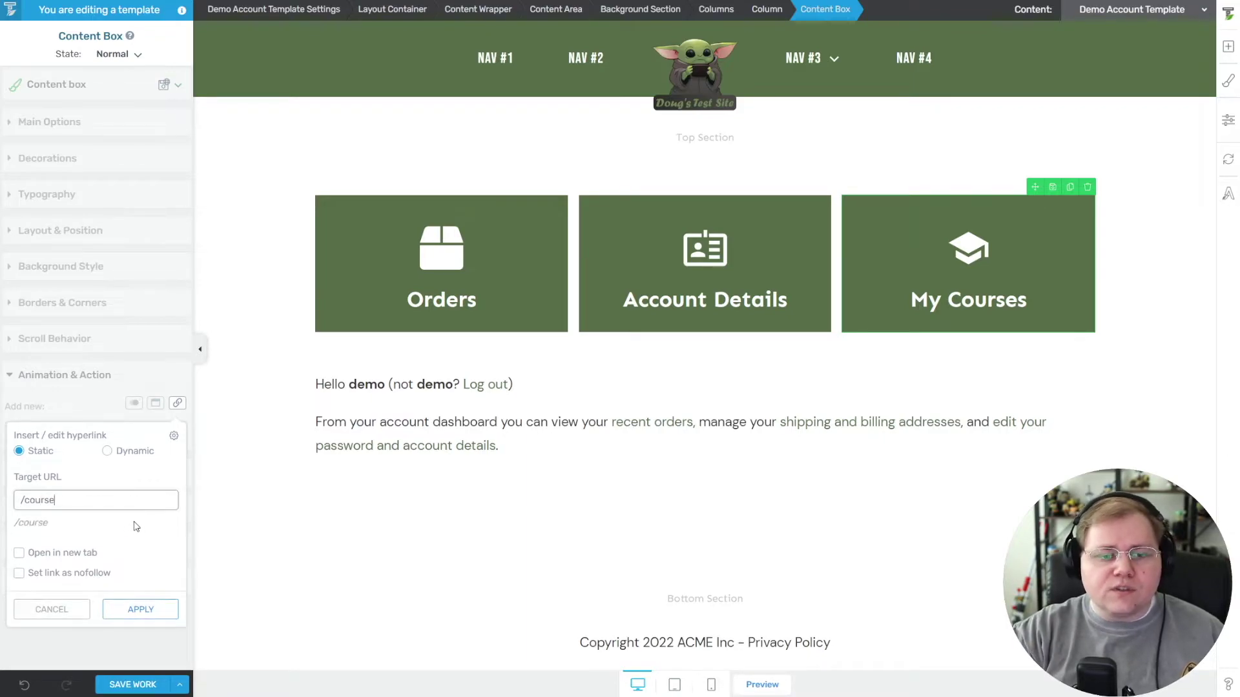
pyautogui.write('/')
pyautogui.press('BackSpace')
pyautogui.write('s/')
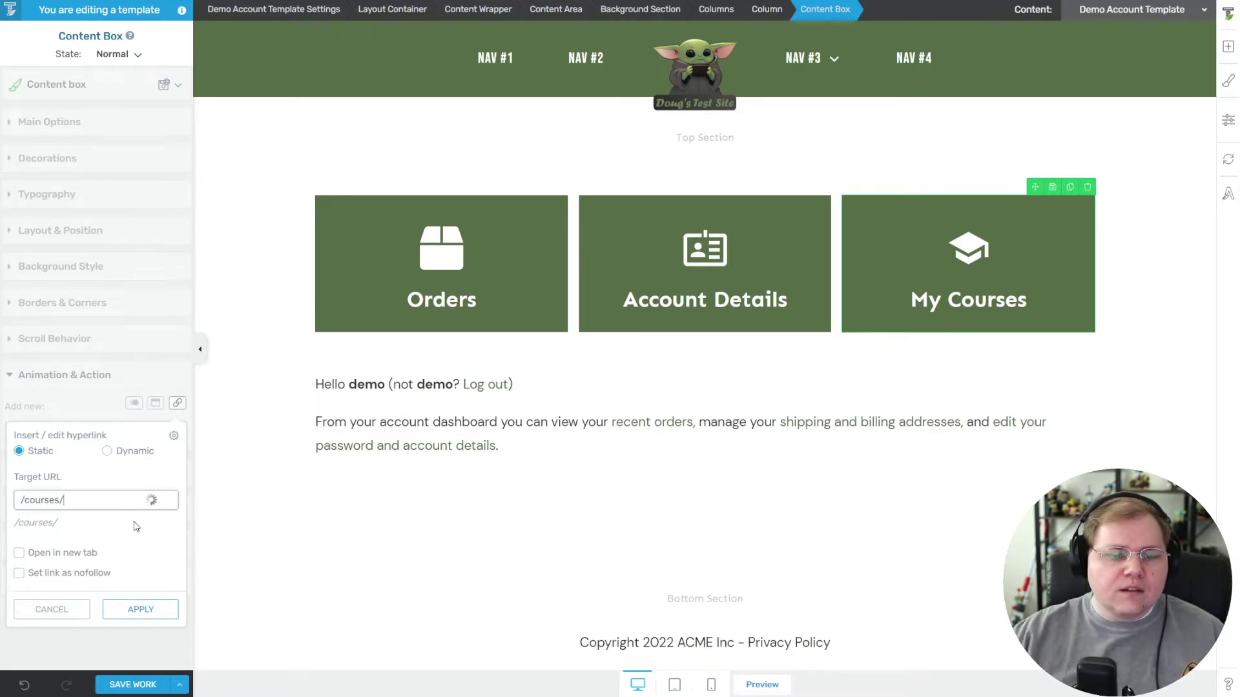
pyautogui.click(140, 609)
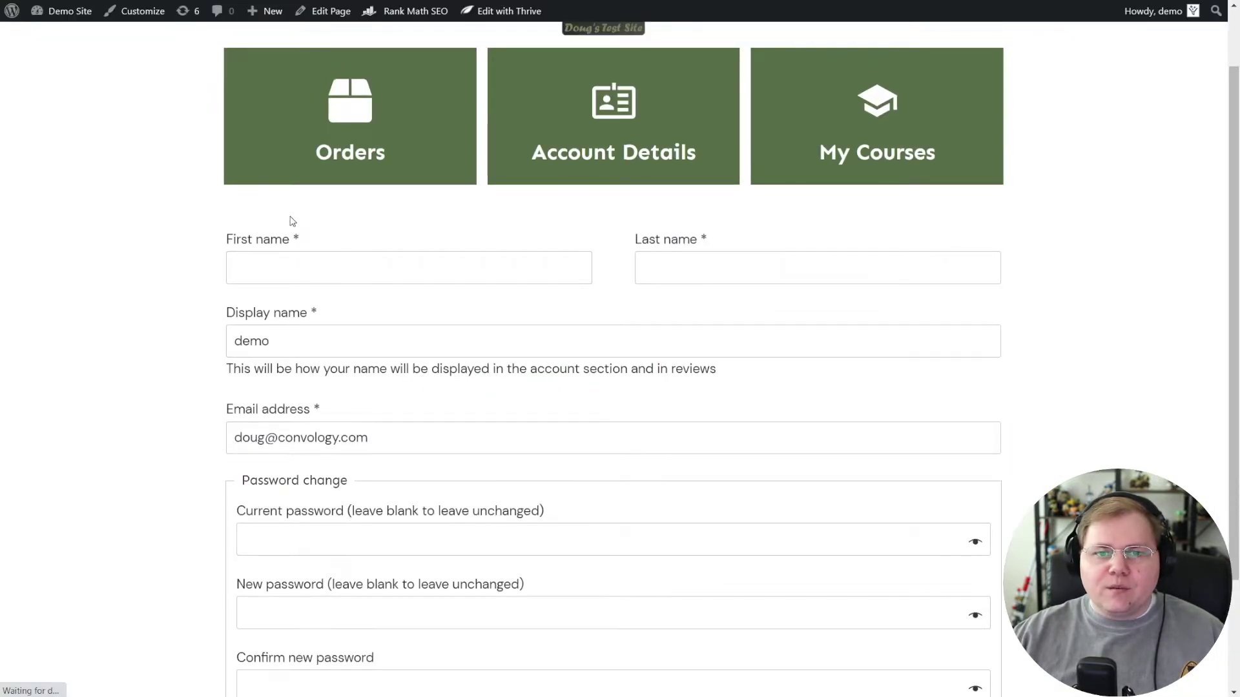
# Step: Test the Orders and Account Details box links on the live account page
pyautogui.scroll(2, 376, 205)
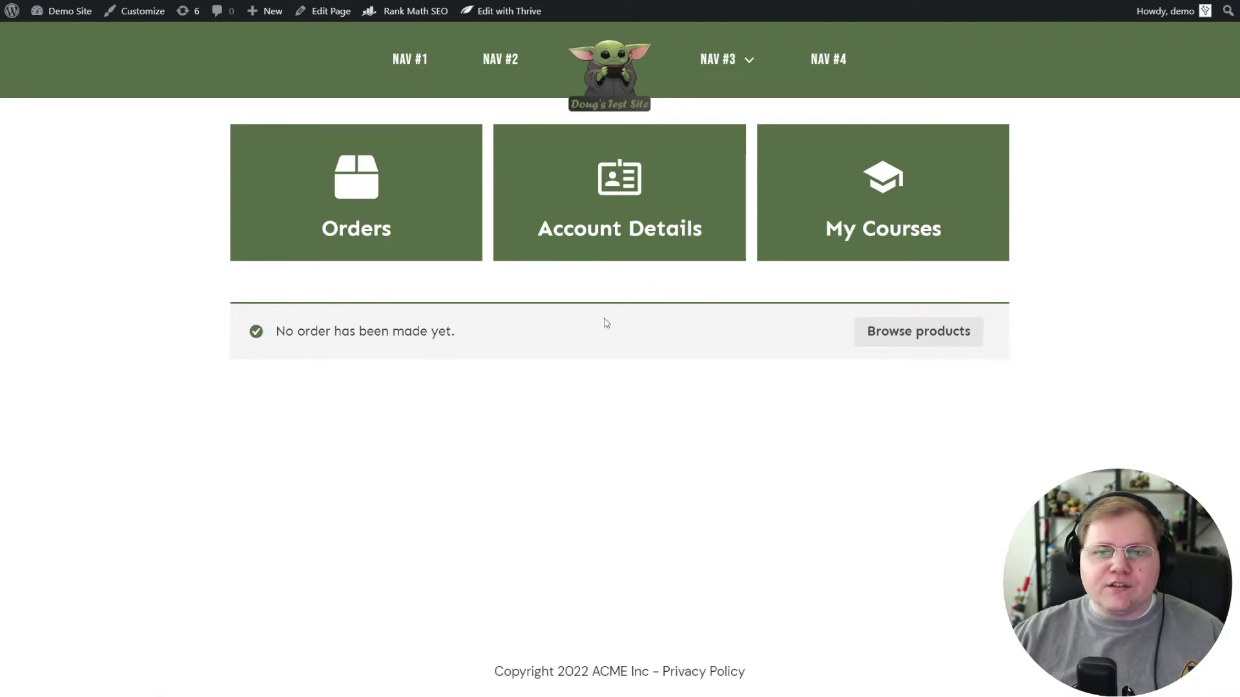
pyautogui.click(639, 210)
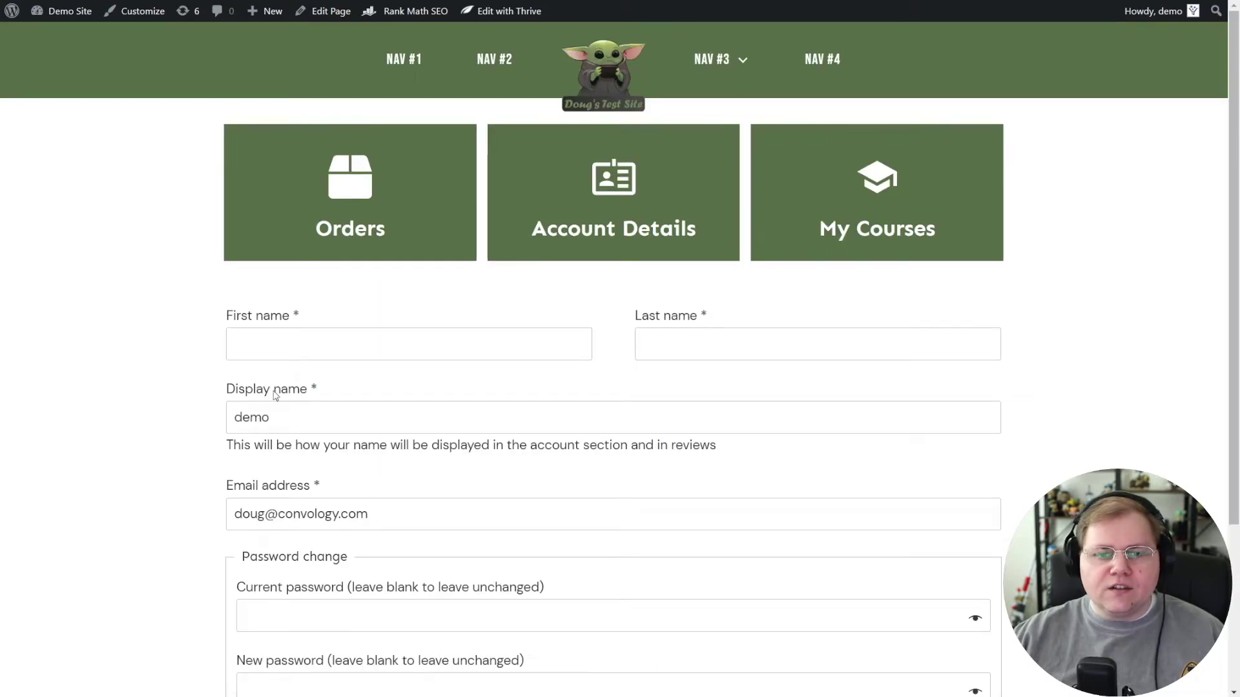
pyautogui.scroll(-2, 377, 461)
pyautogui.scroll(2, 374, 443)
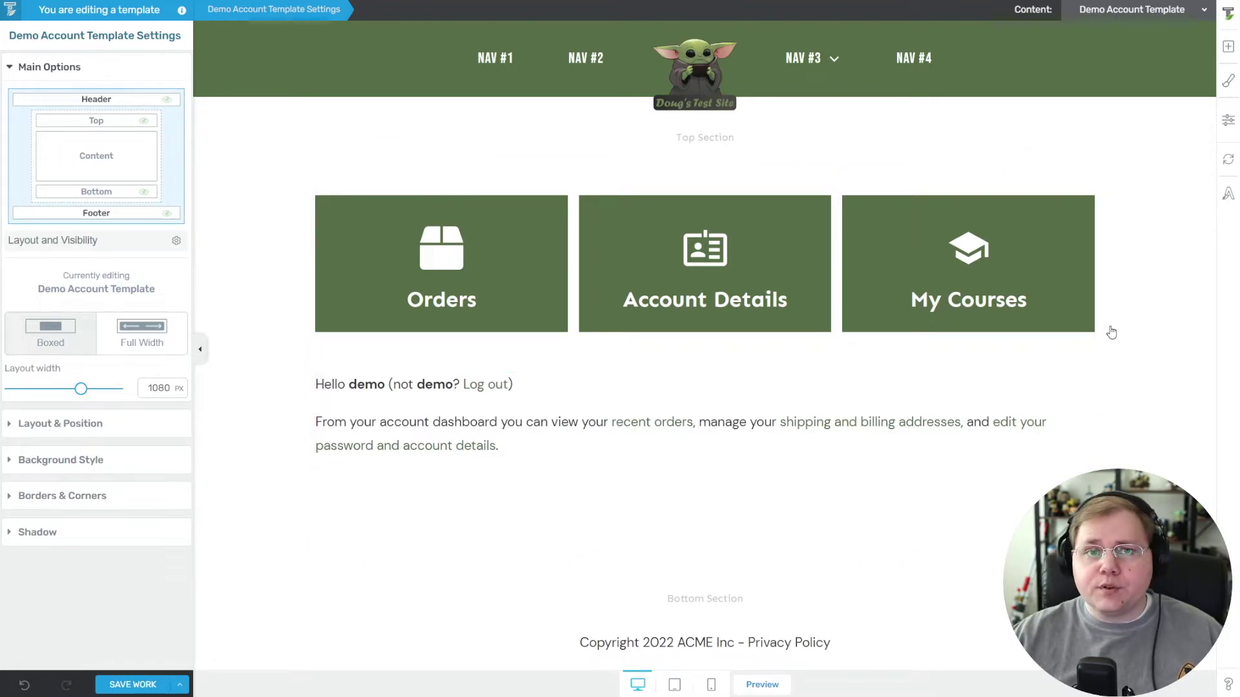
# Step: Insert a Content Box element above the three navigation boxes and hide the template's top section
pyautogui.click(1229, 47)
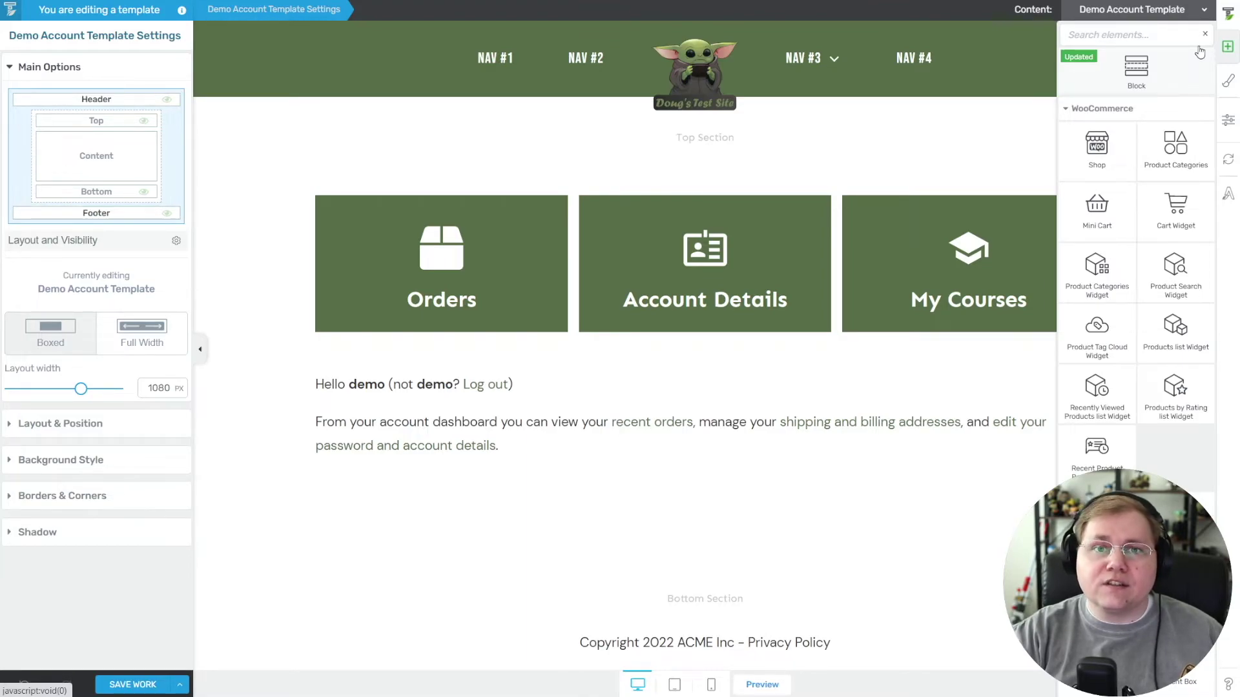
pyautogui.write('content')
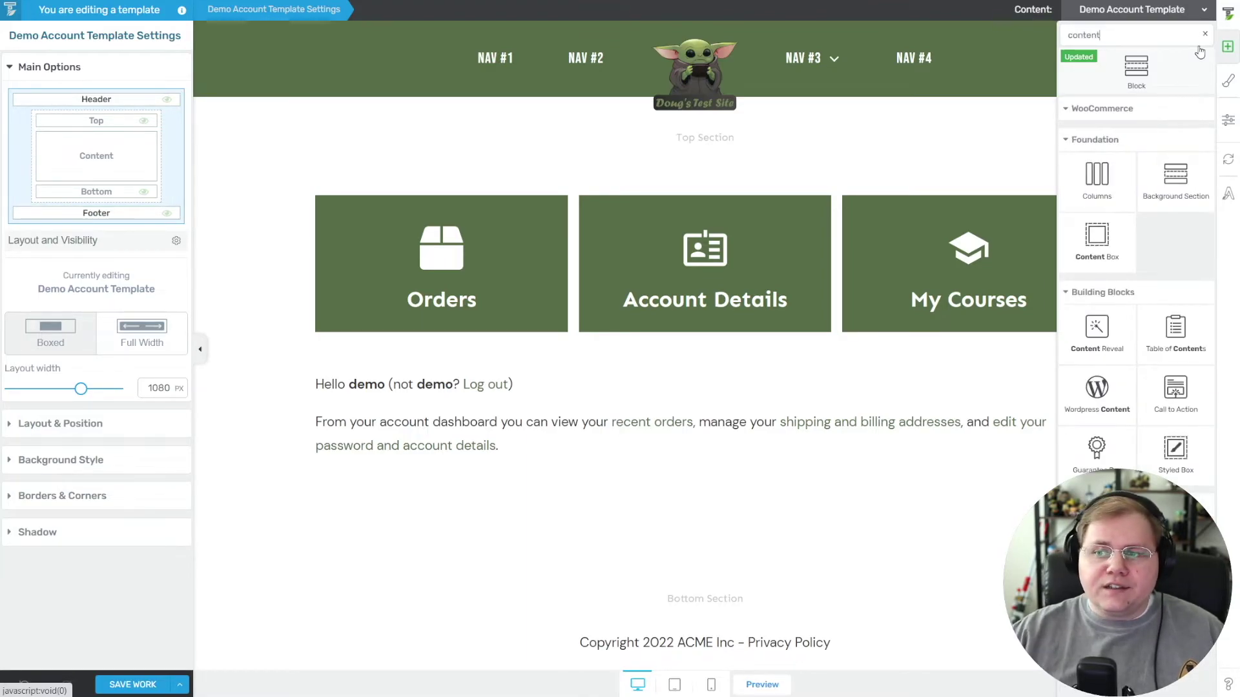
pyautogui.moveTo(1096, 237); pyautogui.dragTo(567, 173)
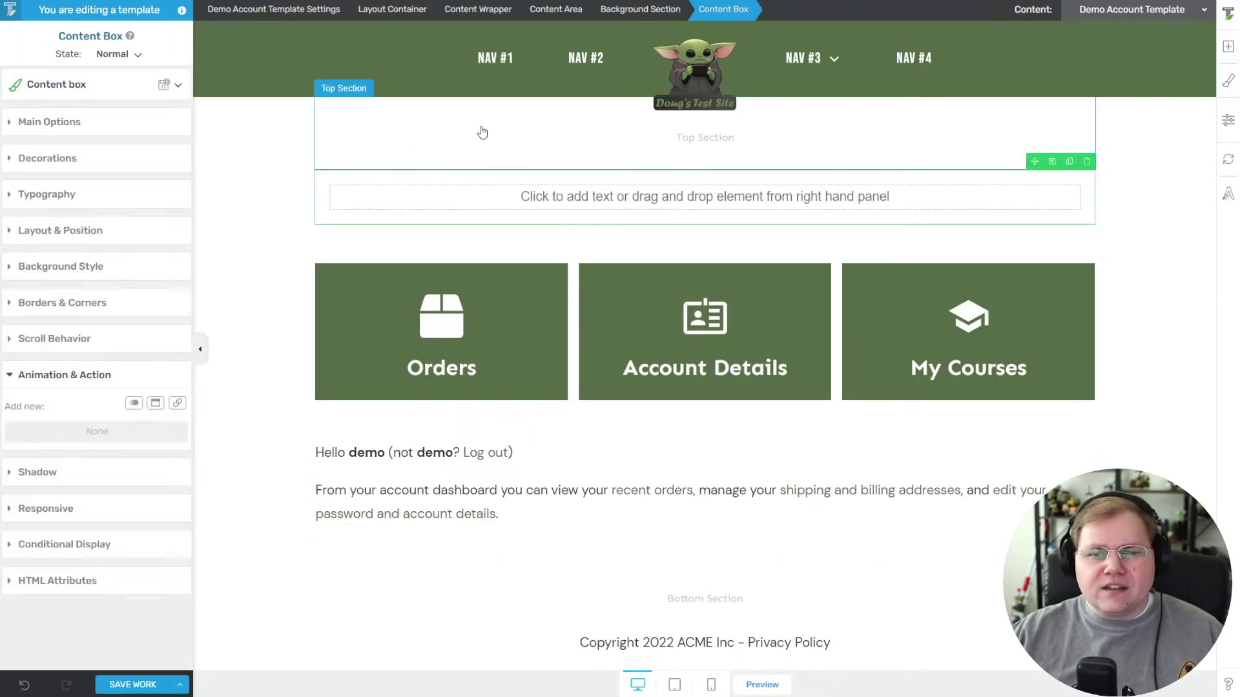
pyautogui.click(351, 133)
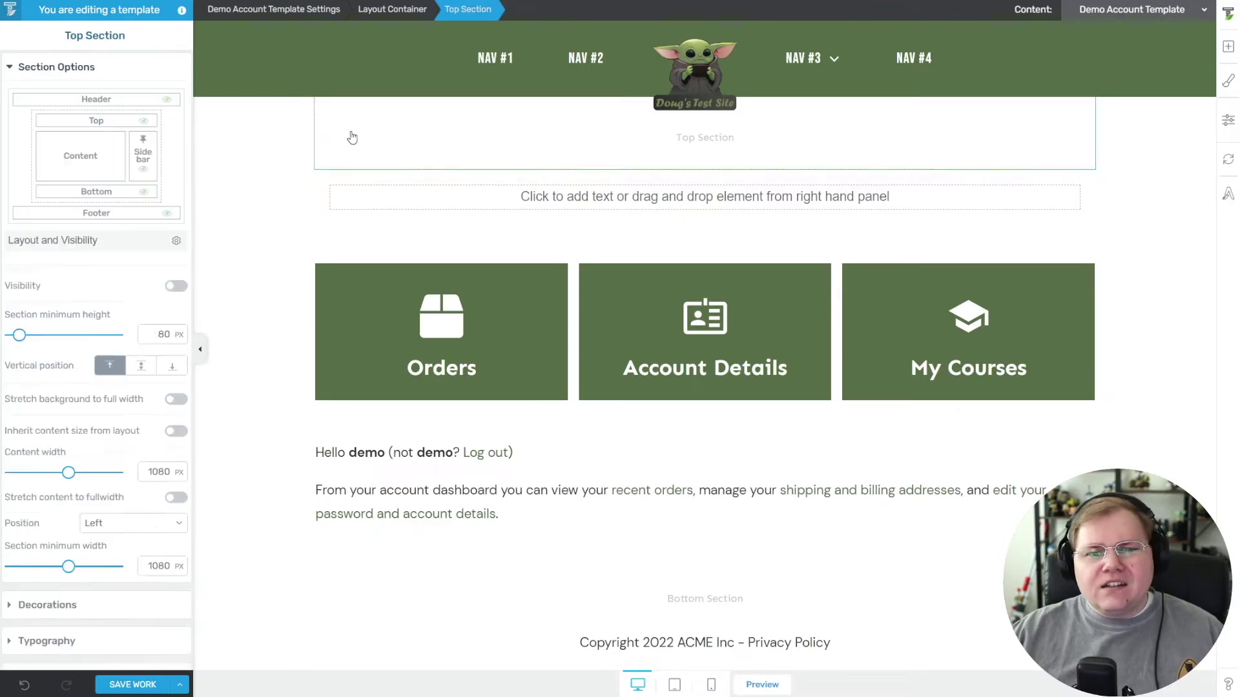
pyautogui.click(145, 122)
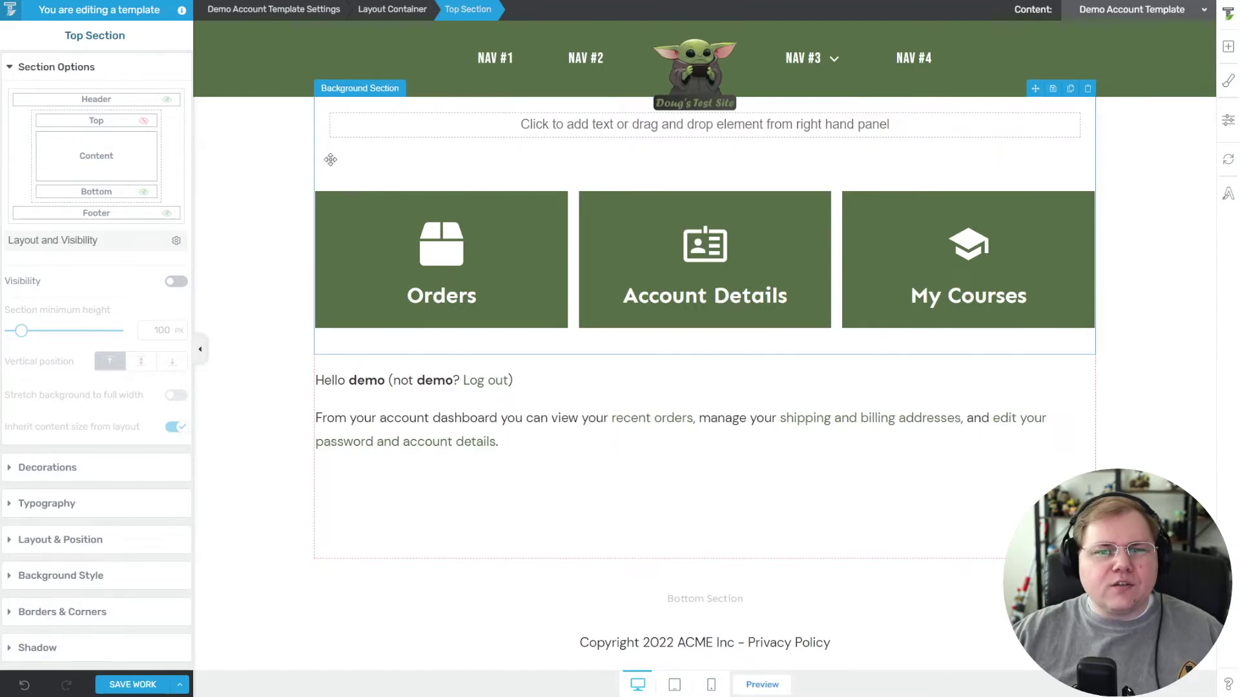
# Step: Set the background section's top padding to 60 px and stretch the section to fit the screen width
pyautogui.click(304, 171)
pyautogui.click(72, 456)
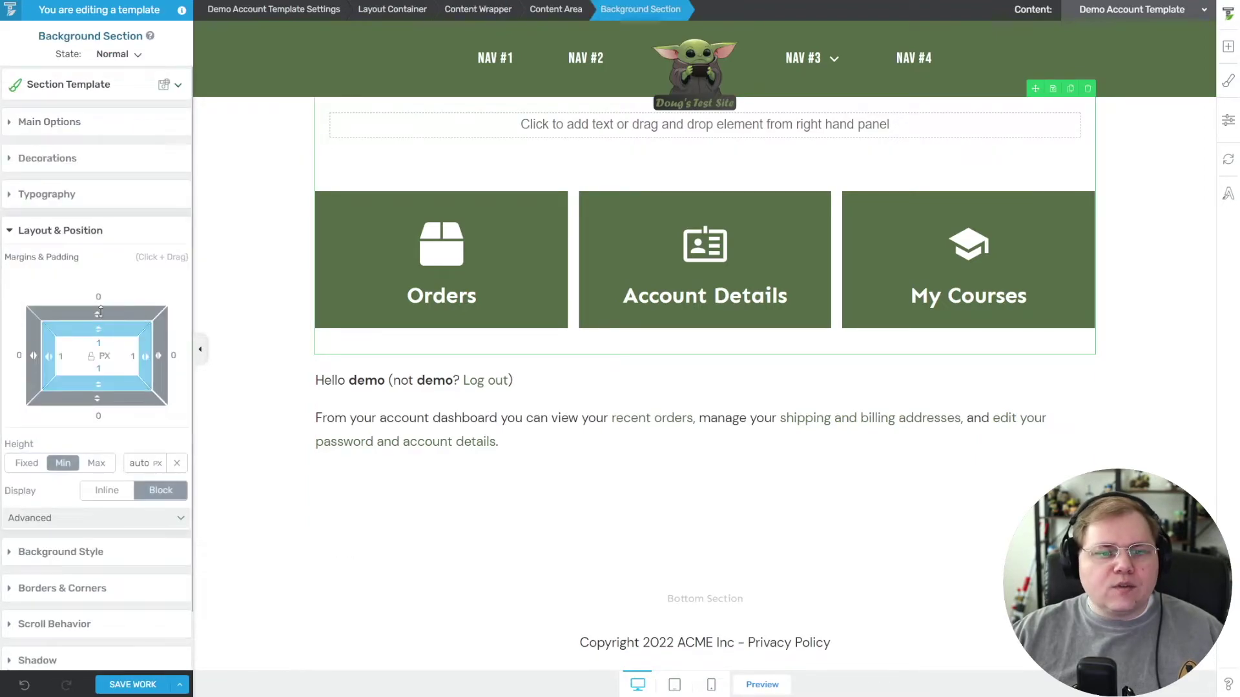
pyautogui.click(98, 343)
pyautogui.write('60')
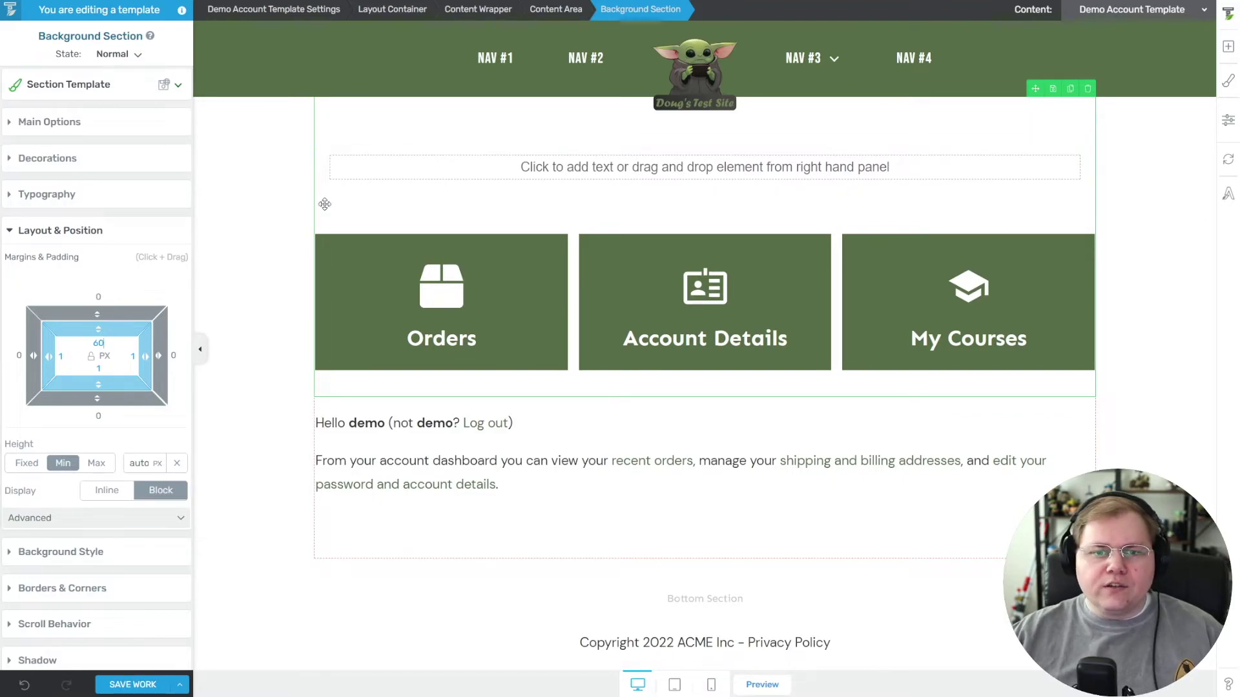
pyautogui.click(42, 121)
pyautogui.click(175, 346)
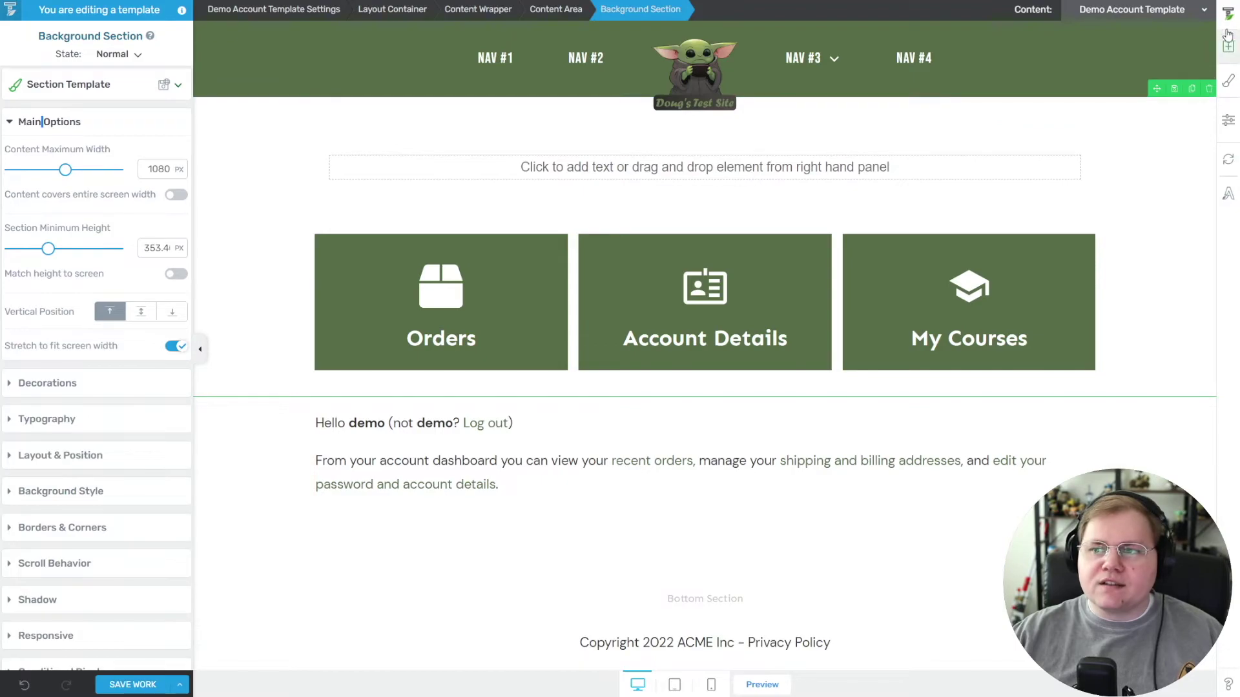
# Step: Give the empty content box above the navigation boxes a light grey #eaeaea background, unlinked from the global colour
pyautogui.click(1038, 186)
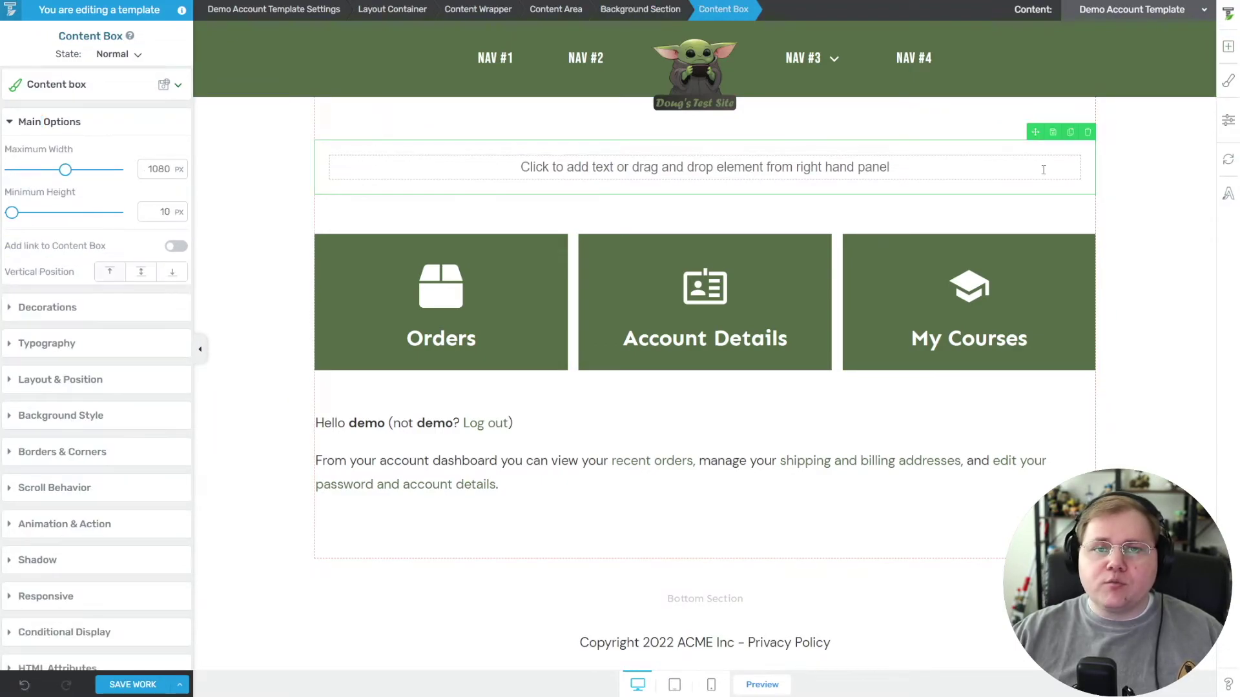
pyautogui.click(22, 419)
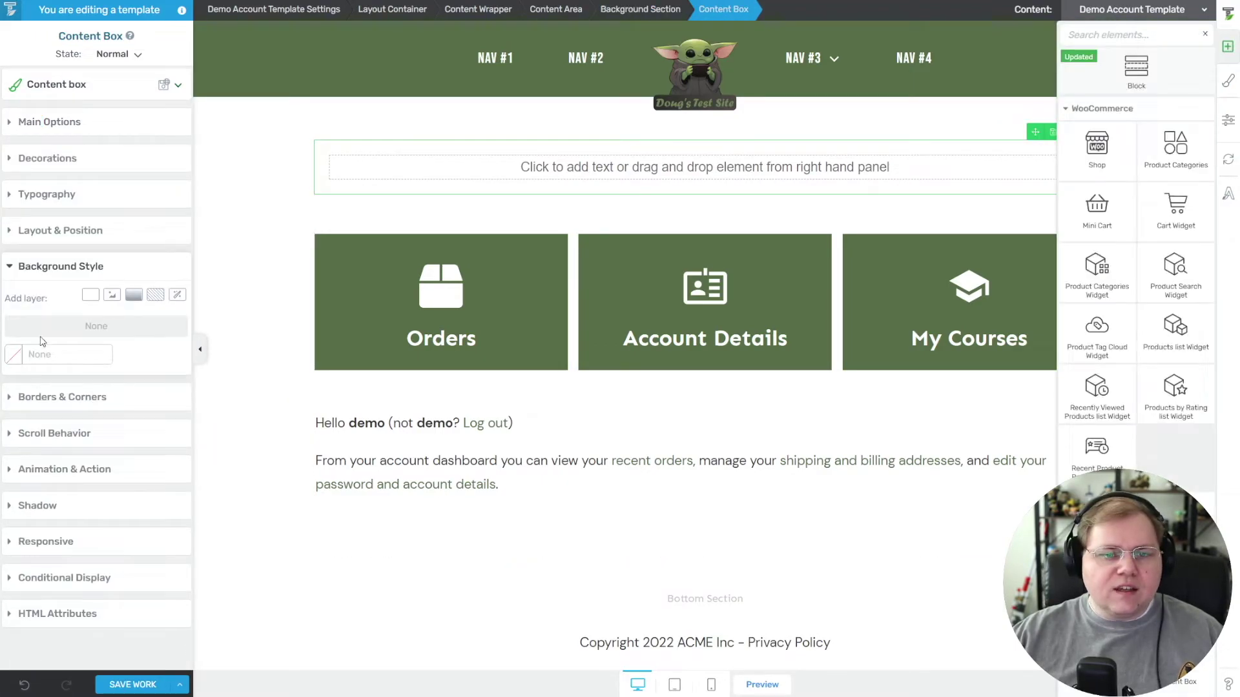
pyautogui.click(16, 355)
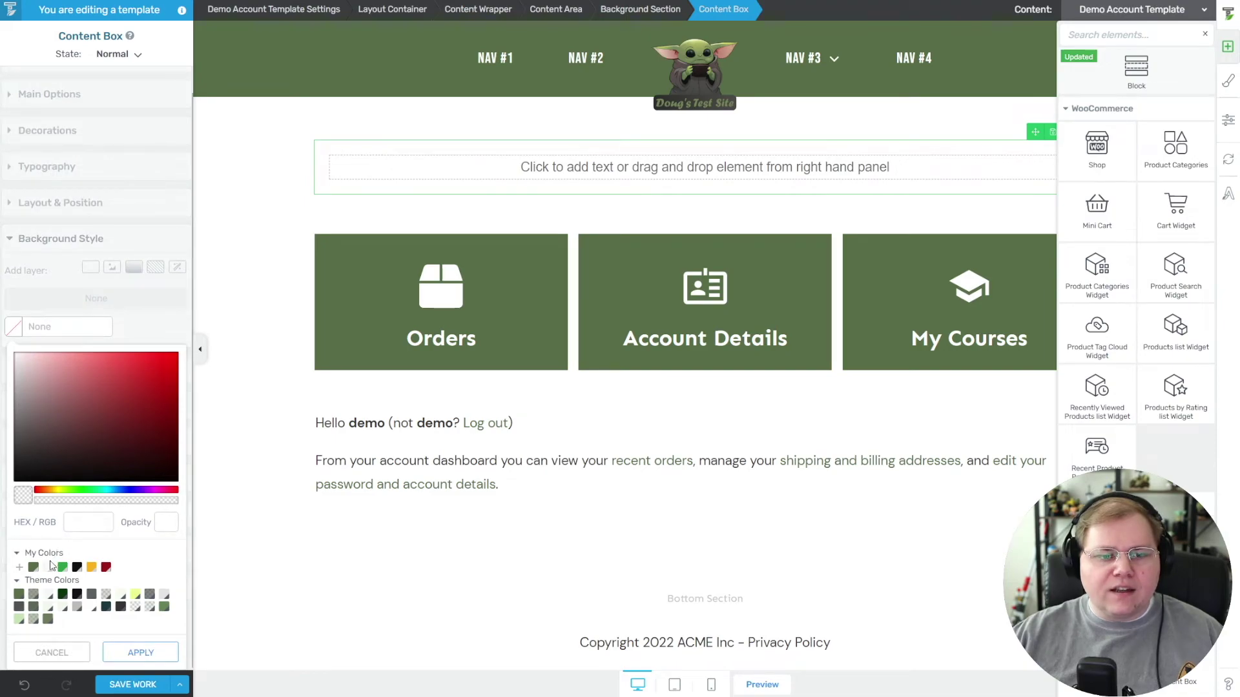
pyautogui.click(49, 568)
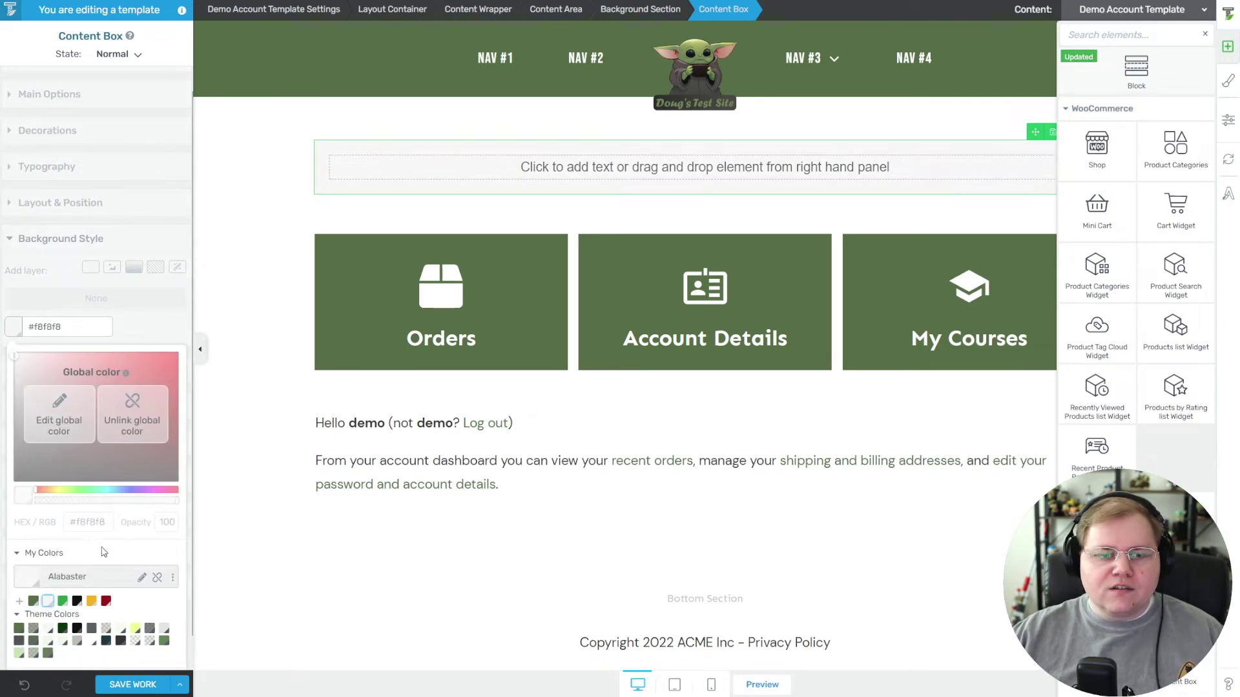
pyautogui.click(52, 395)
pyautogui.click(13, 363)
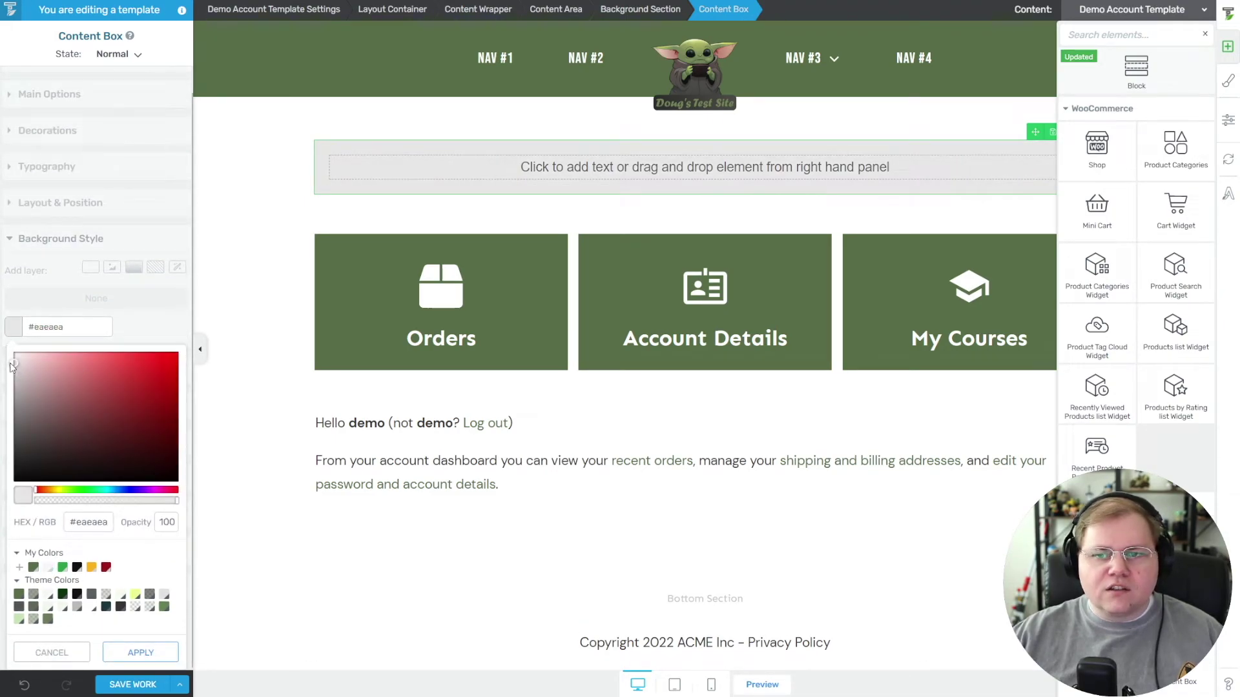
pyautogui.click(105, 656)
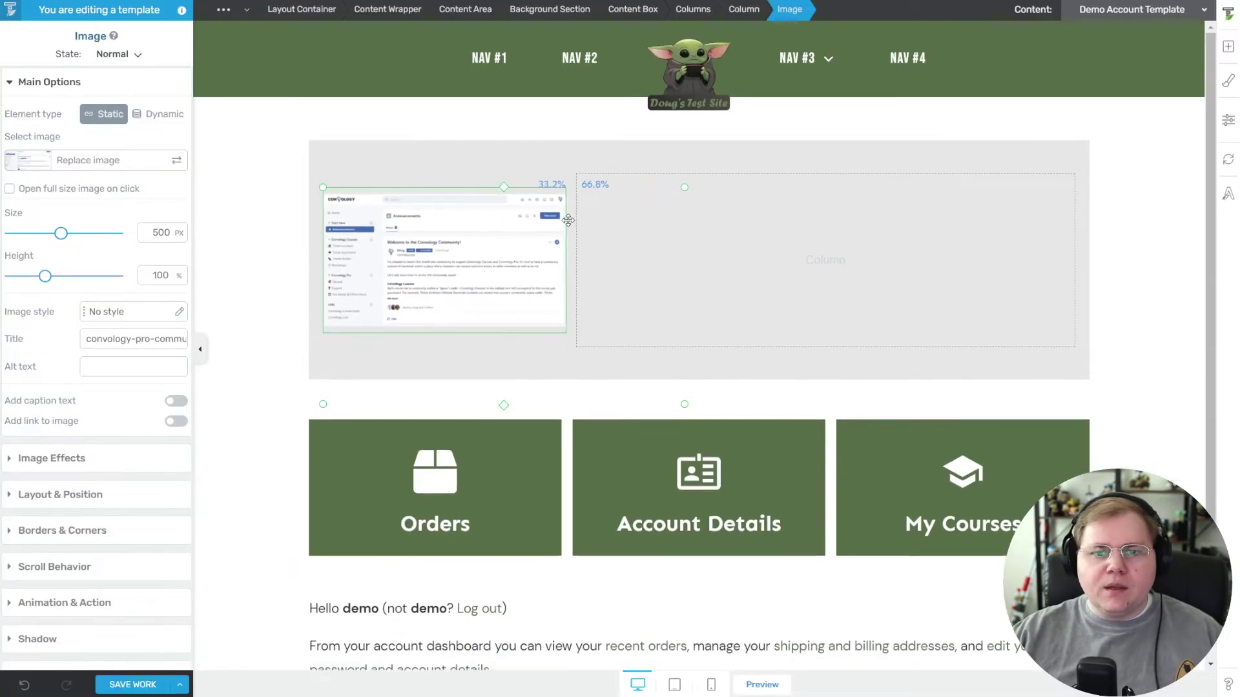
# Step: Narrow the image column in the grey content box slightly and set the image's top and bottom margins to 0
pyautogui.moveTo(568, 220)
pyautogui.mouseDown()
pyautogui.moveTo(479, 217)
pyautogui.moveTo(568, 215)
pyautogui.mouseUp()
pyautogui.click(711, 166)
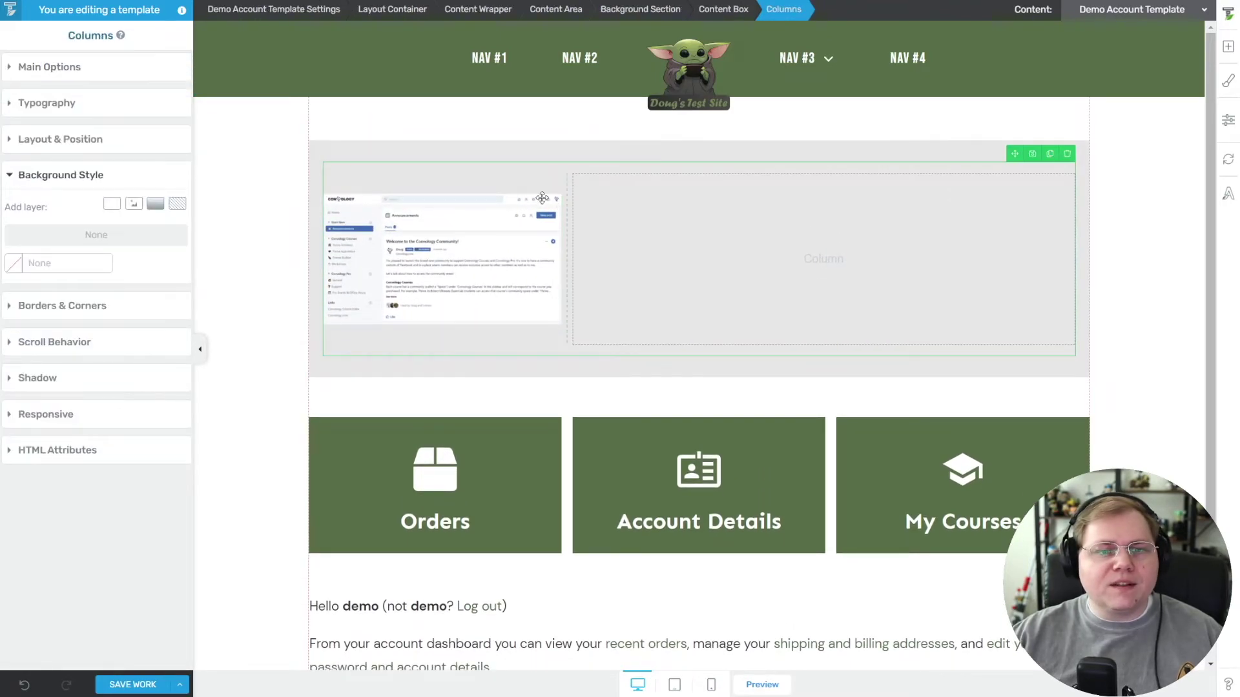
pyautogui.click(48, 68)
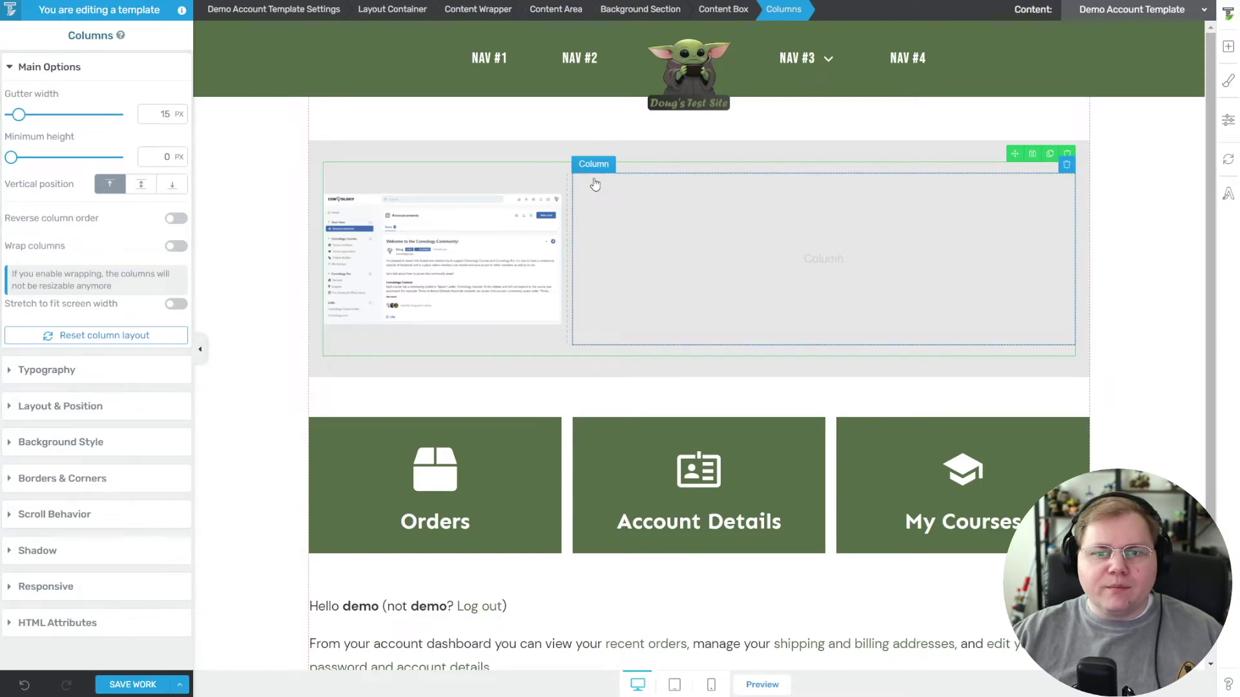
pyautogui.click(375, 267)
pyautogui.click(76, 512)
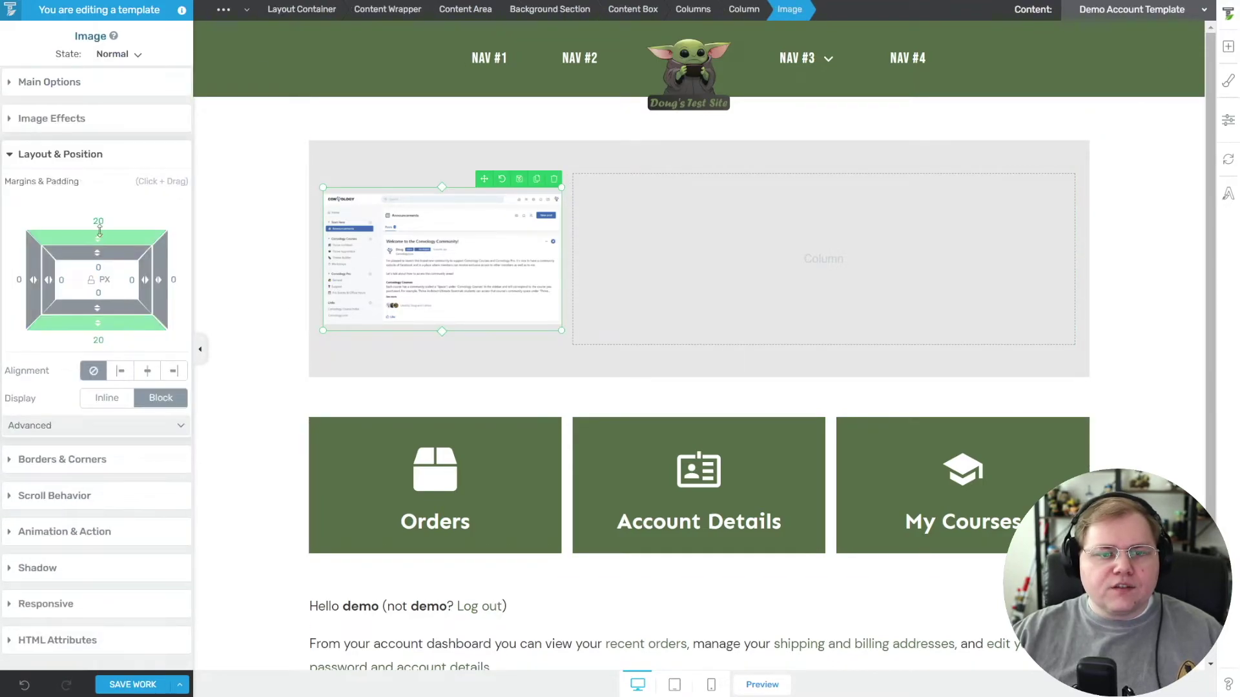
pyautogui.moveTo(98, 223); pyautogui.dragTo(98, 215)
pyautogui.moveTo(102, 340); pyautogui.dragTo(102, 347)
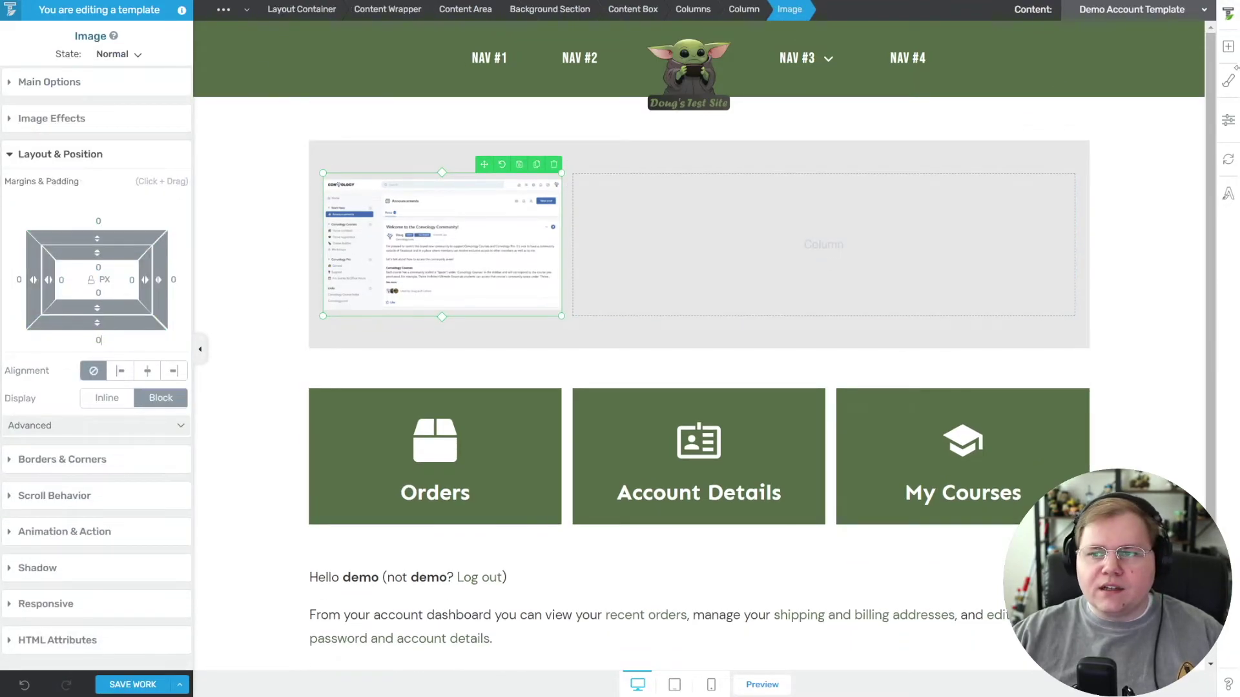
# Step: Add text beside the image with the heading "Join the Awesome Membership" and a paragraph describing exclusive access to the members-only community
pyautogui.click(1227, 49)
pyautogui.write('tex')
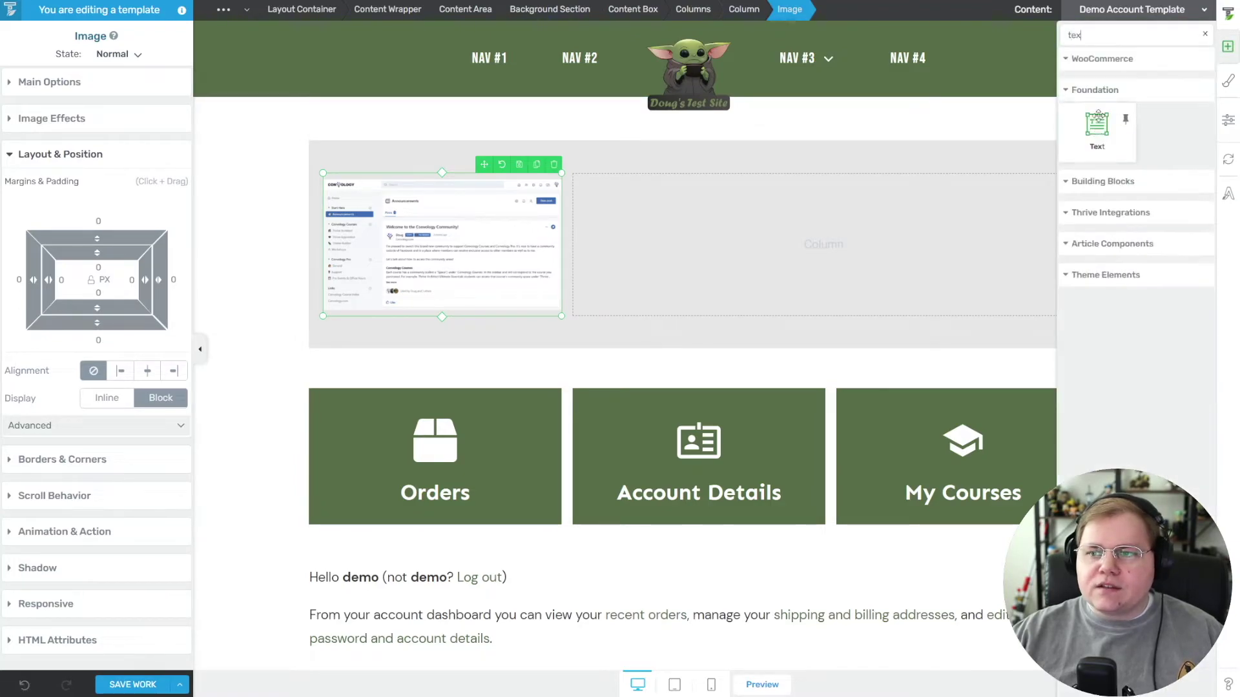
pyautogui.moveTo(1098, 120); pyautogui.dragTo(755, 226)
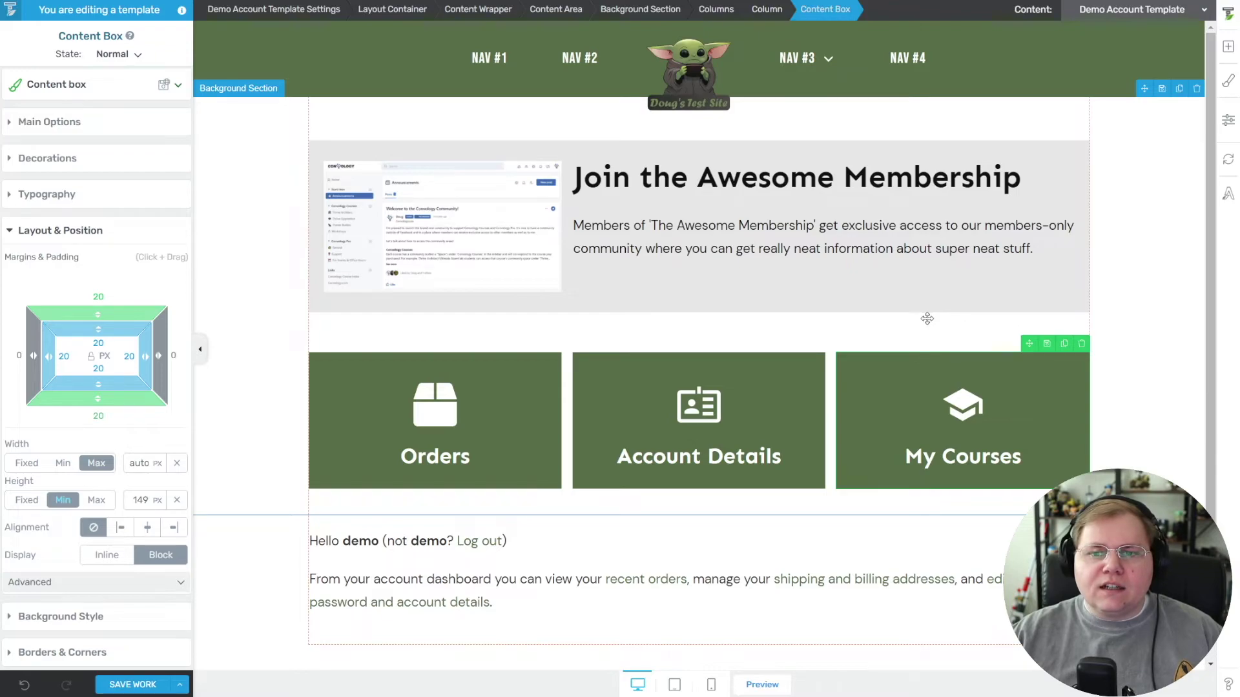
# Step: Insert a button below the membership paragraph and label it "Join the Awesome Membership"
pyautogui.click(1229, 55)
pyautogui.write('button')
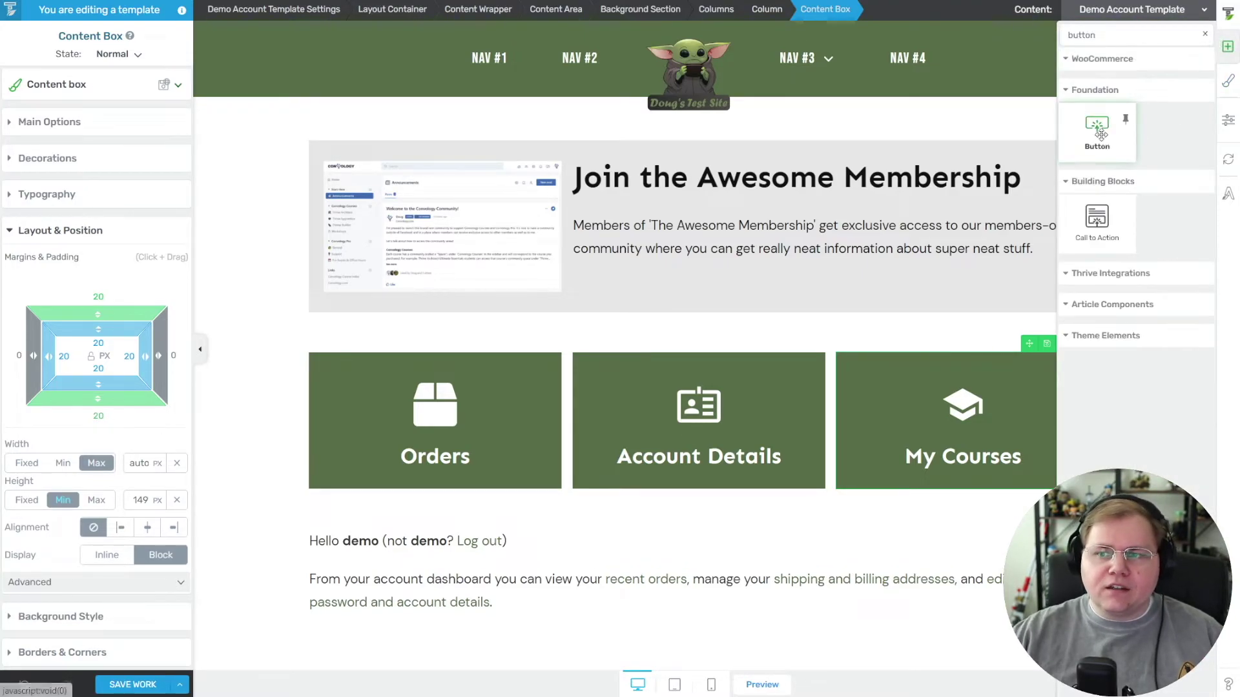
pyautogui.moveTo(1097, 129); pyautogui.dragTo(794, 314)
pyautogui.click(794, 312)
pyautogui.hotkey('ctrl', 'a')
pyautogui.write('Joi')
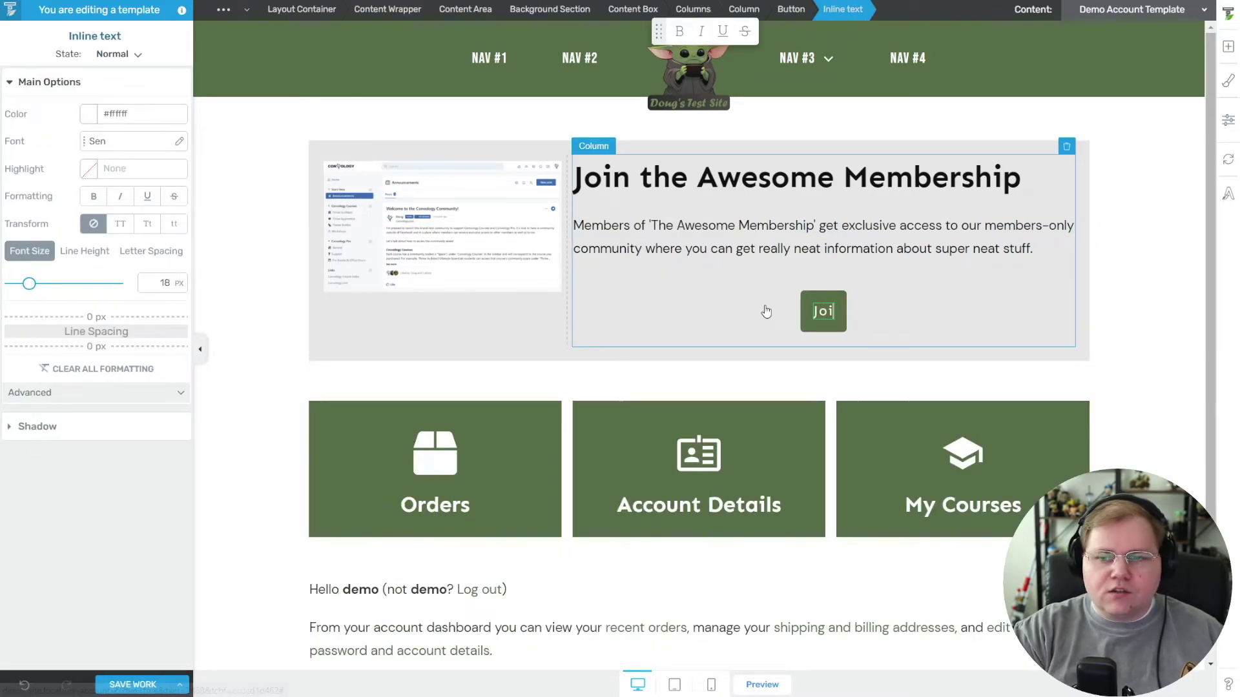
pyautogui.write('n the Awesome Membership')
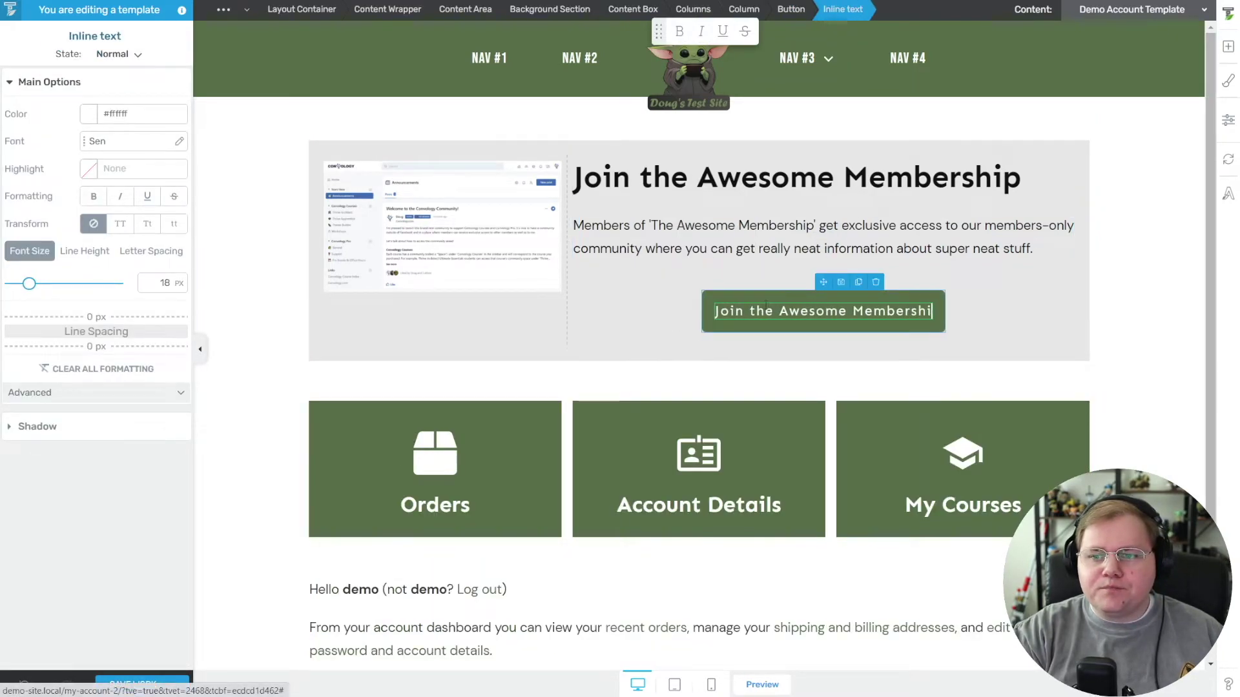
# Step: Left-align the "Join the Awesome Membership" button within its column
pyautogui.click(791, 10)
pyautogui.click(49, 121)
pyautogui.click(28, 281)
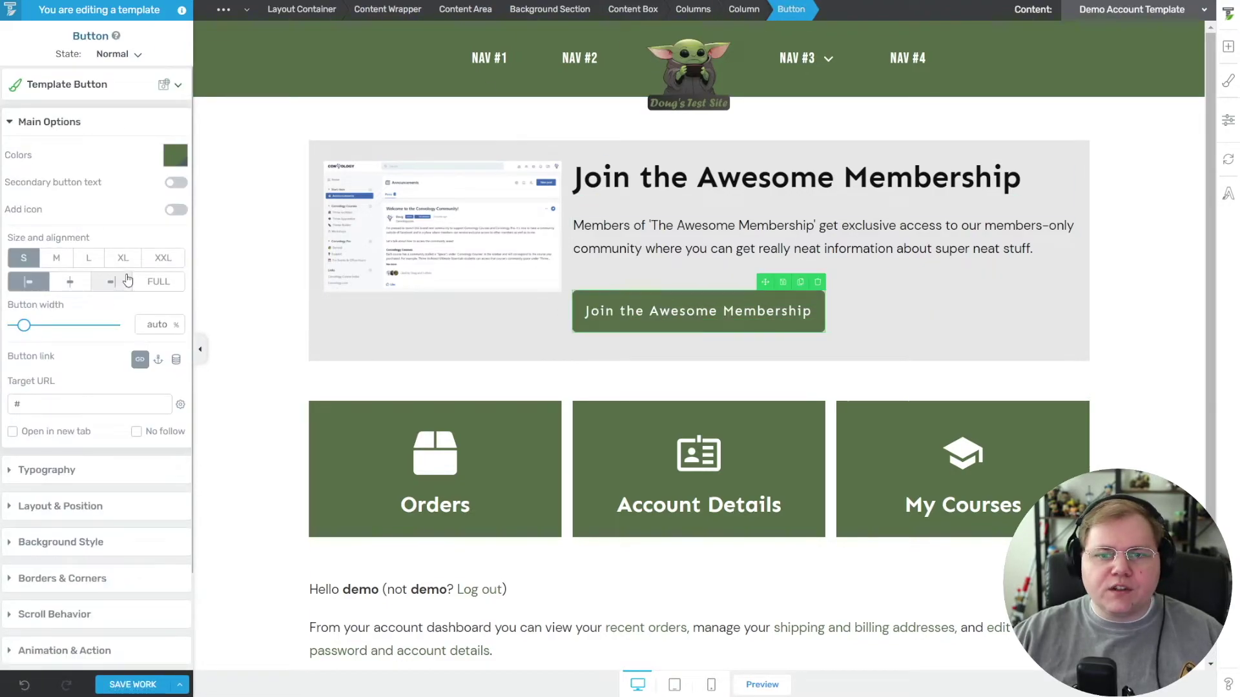
pyautogui.click(258, 239)
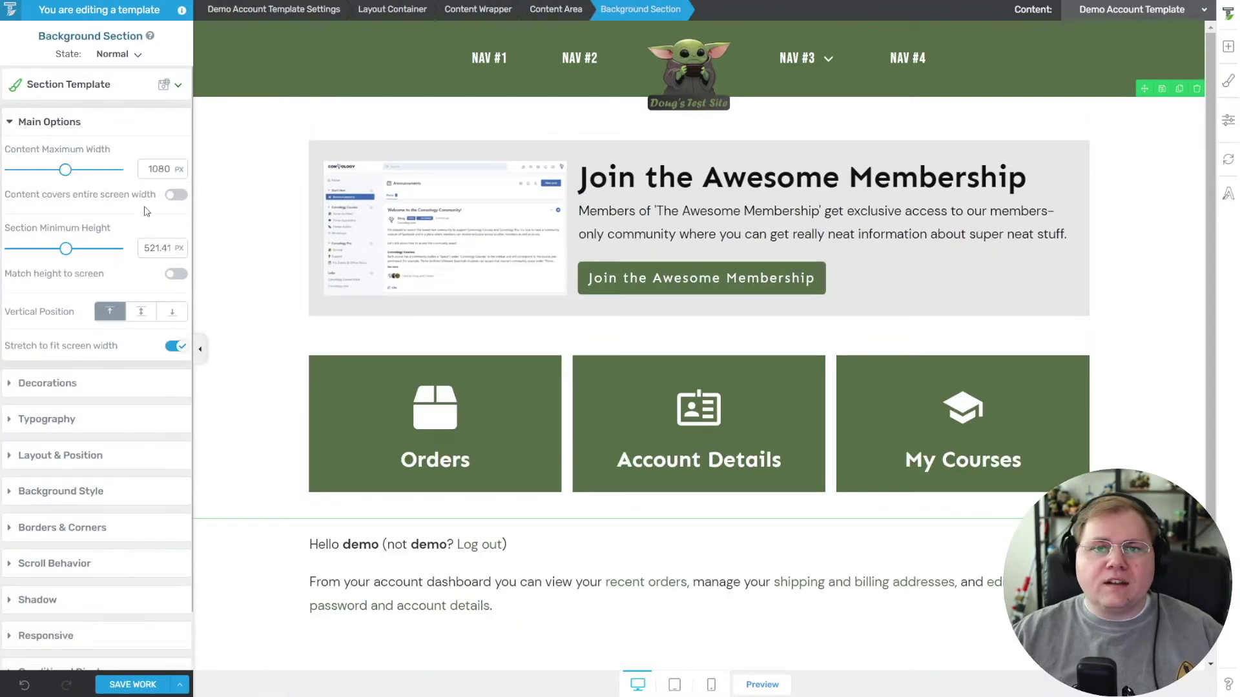
# Step: Duplicate the grey content box's default conditional display and name the copy "Members"
pyautogui.click(336, 149)
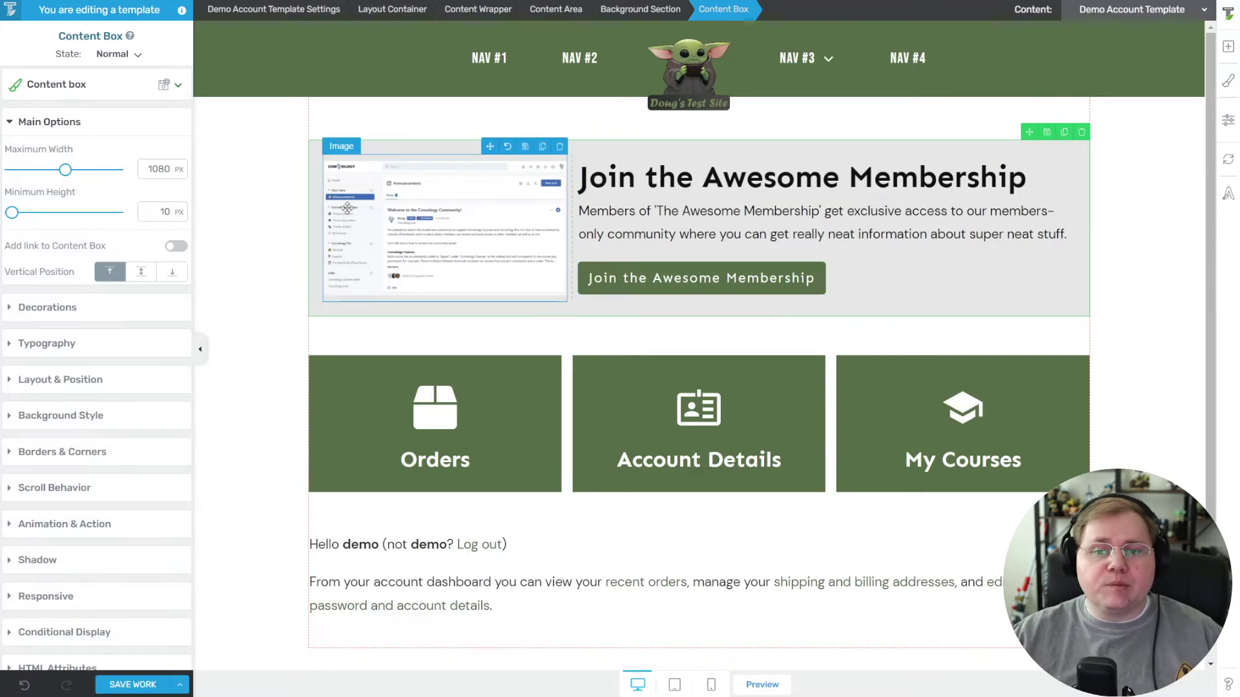
pyautogui.scroll(-1, 123, 524)
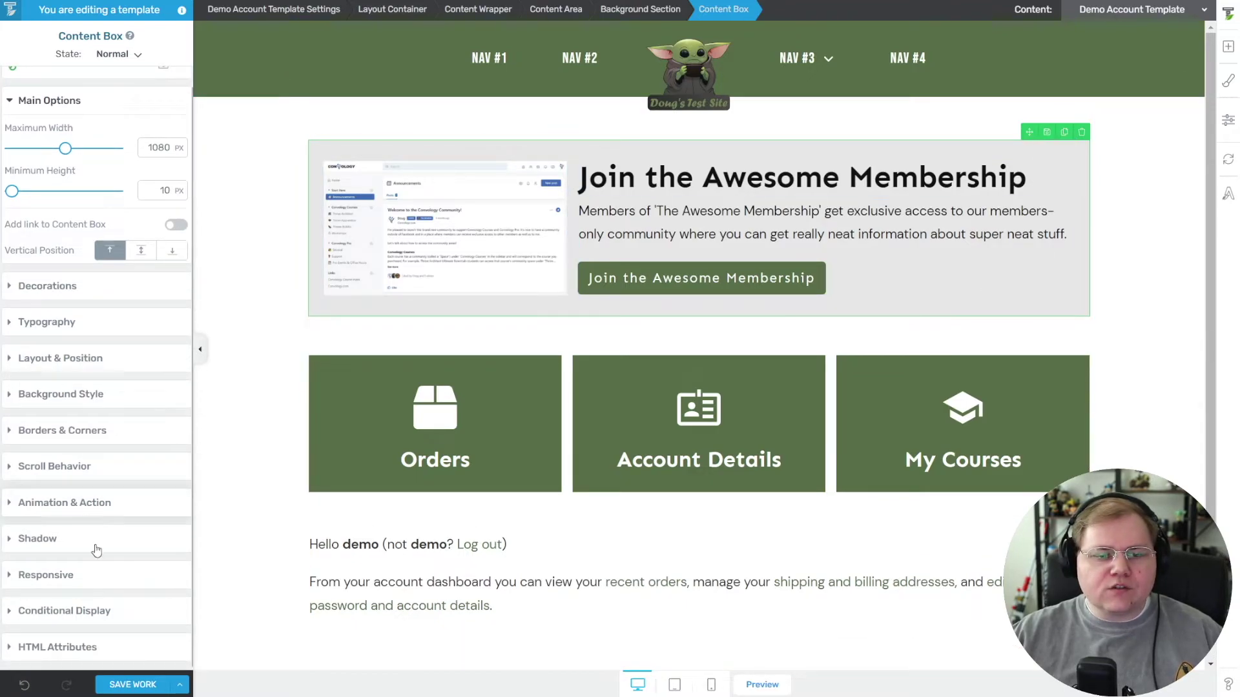
pyautogui.click(36, 612)
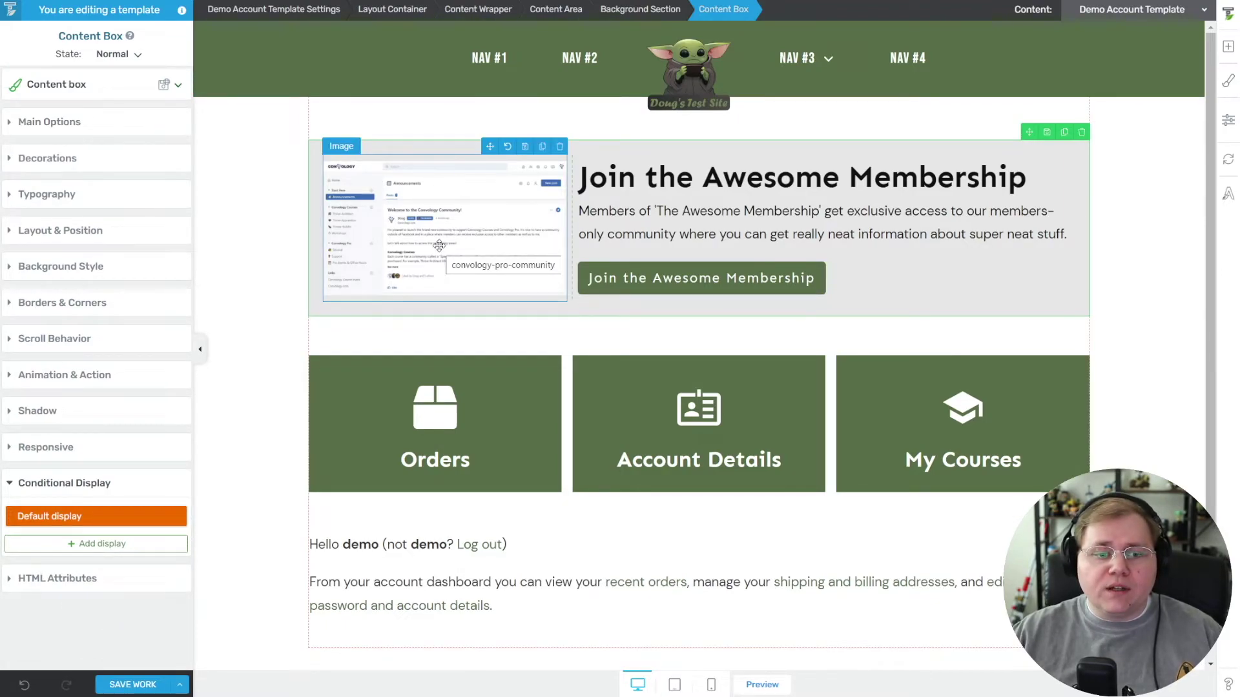
pyautogui.click(176, 522)
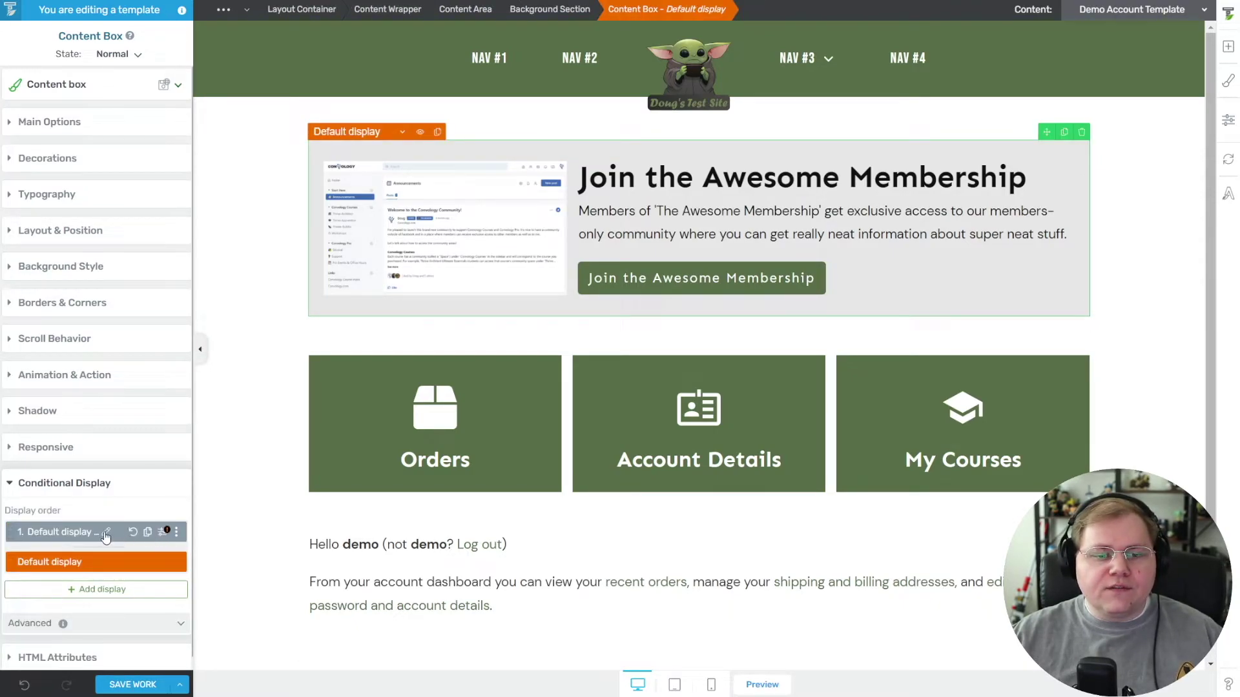
pyautogui.click(107, 532)
pyautogui.write('Members')
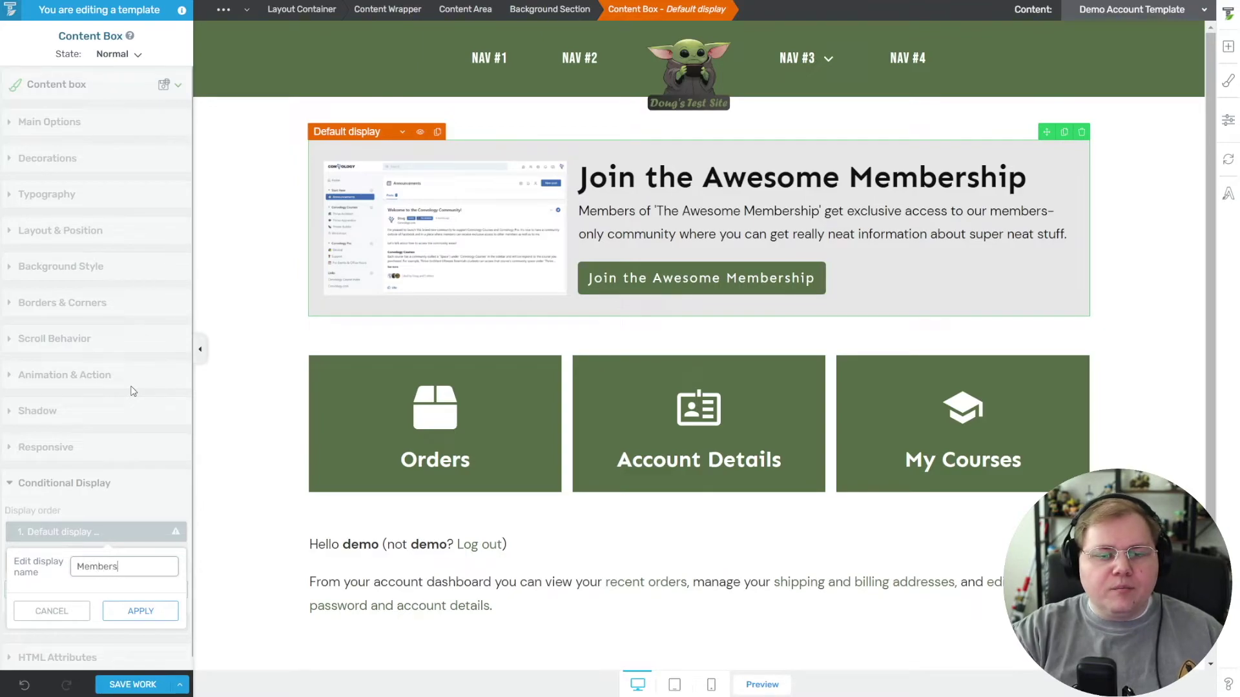
pyautogui.click(140, 611)
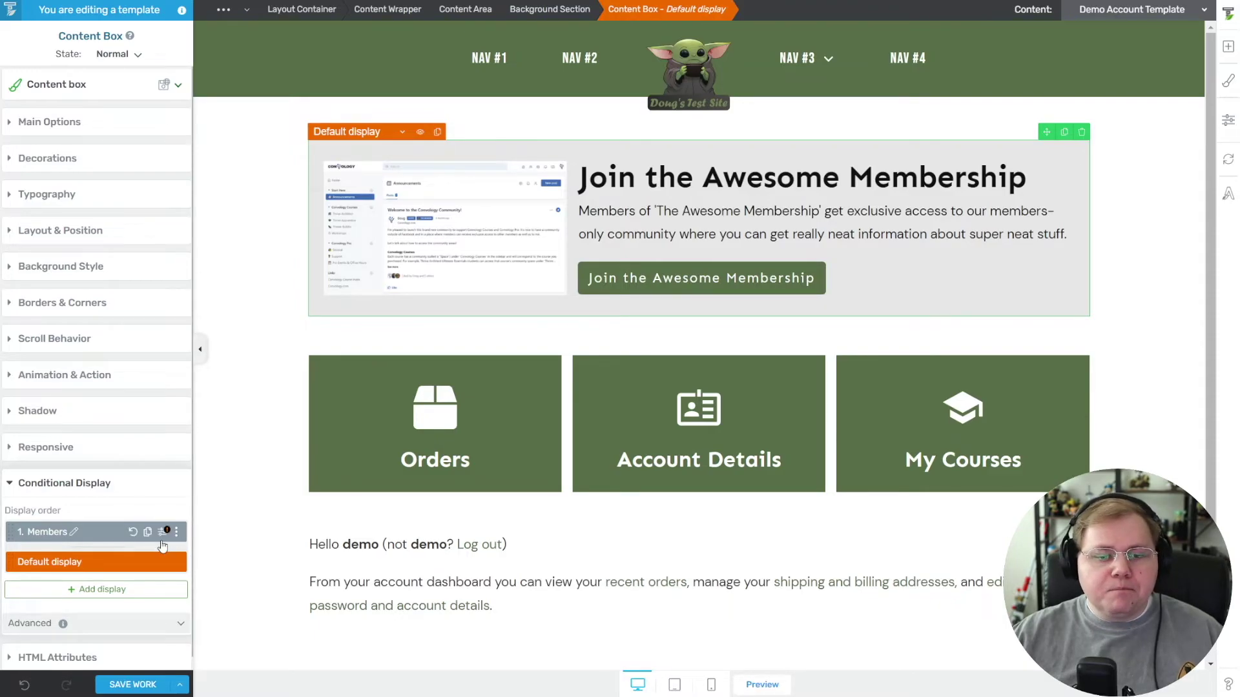
# Step: Save a Members display condition showing the content when the user has access to the Apprentice product "Our Super Membership (bundle)"
pyautogui.click(164, 533)
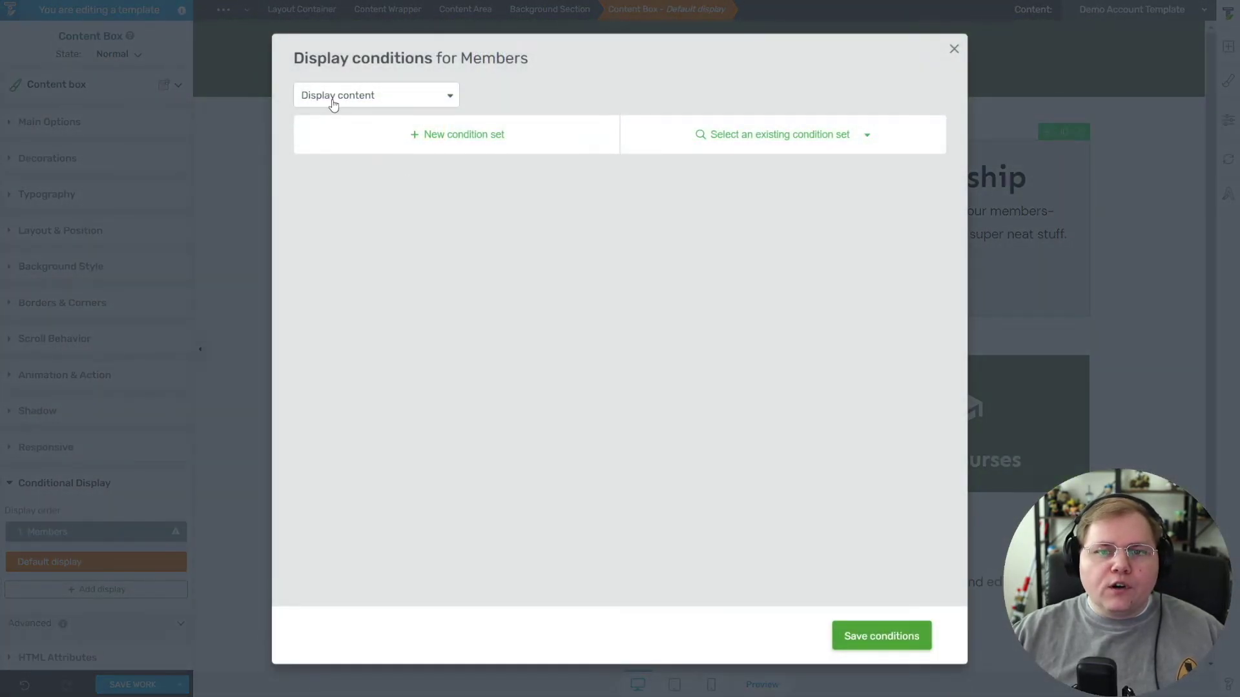
pyautogui.click(432, 138)
pyautogui.click(409, 166)
pyautogui.click(382, 205)
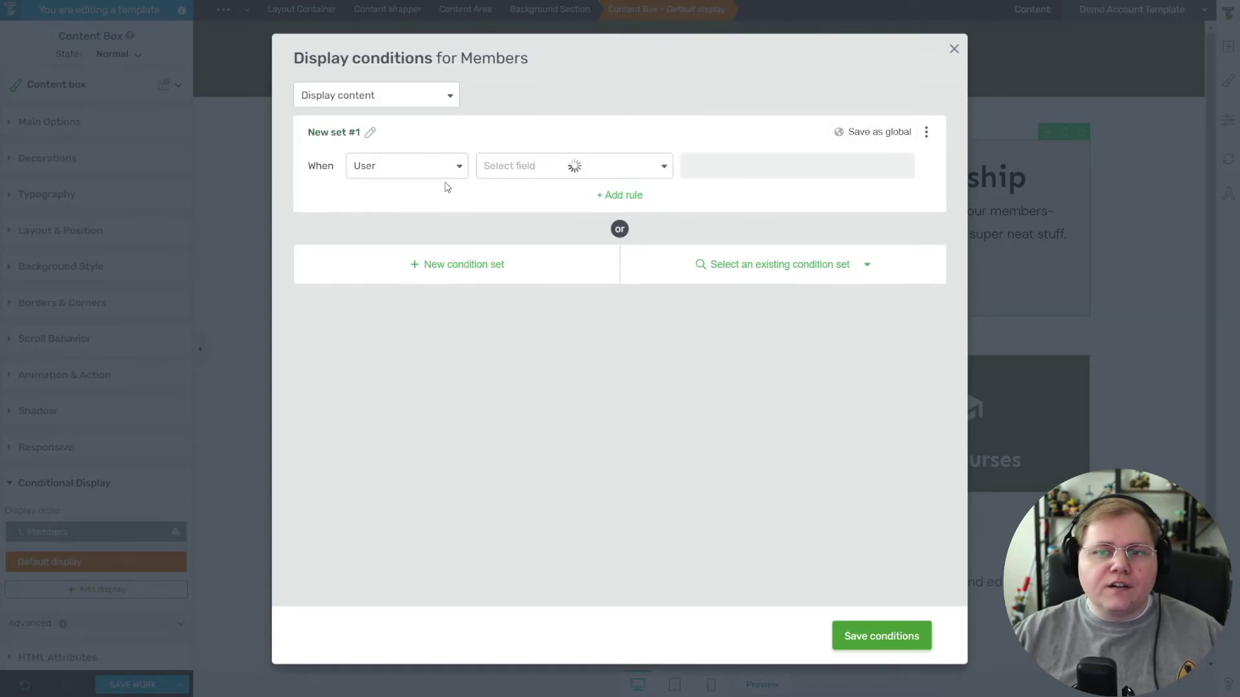
pyautogui.click(534, 167)
pyautogui.scroll(-2, 535, 270)
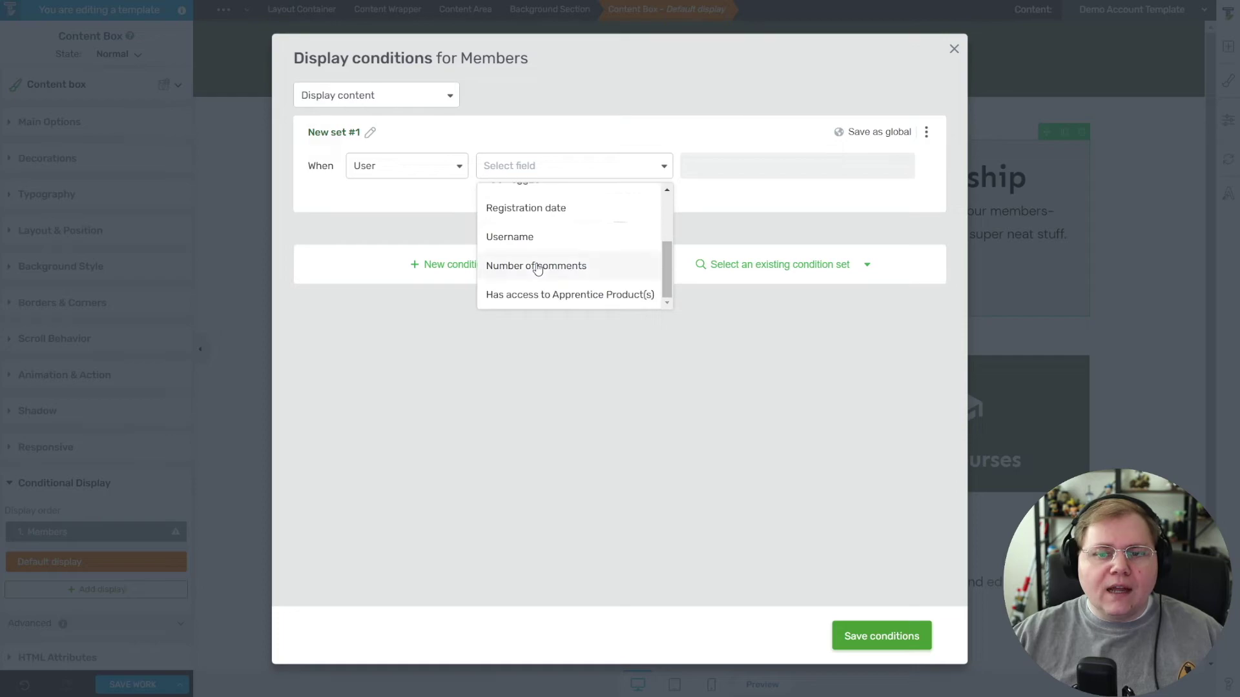
pyautogui.click(570, 295)
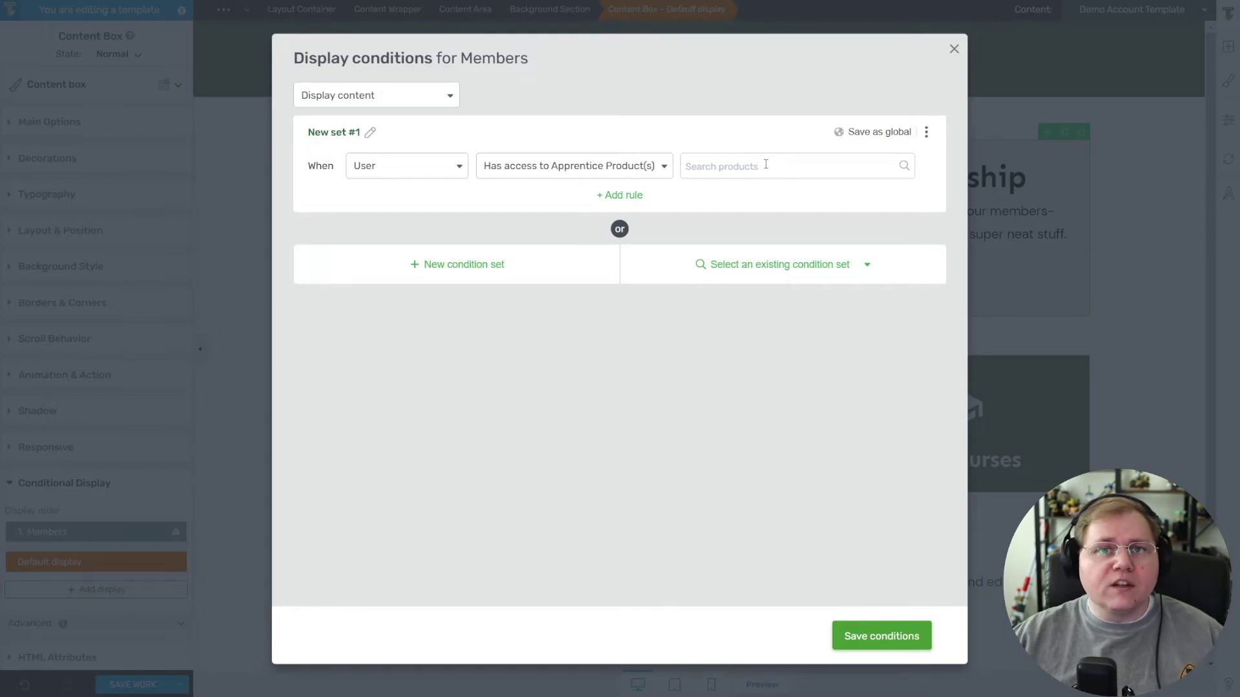
pyautogui.click(791, 162)
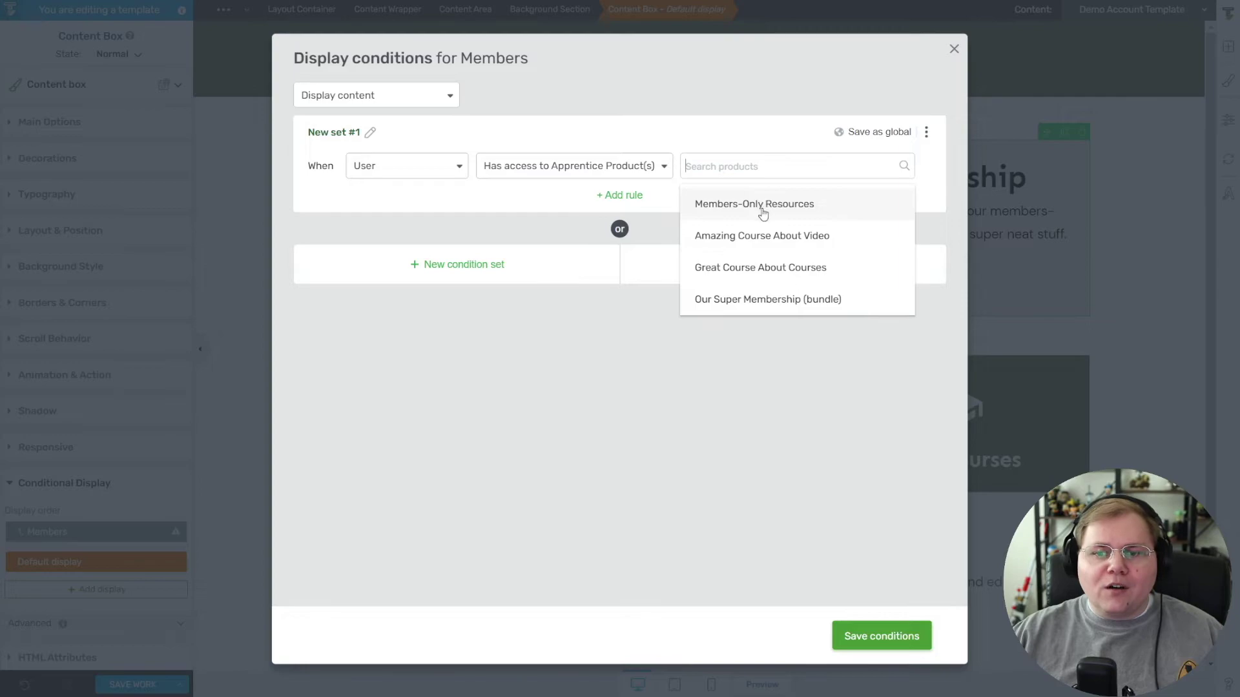
pyautogui.click(751, 300)
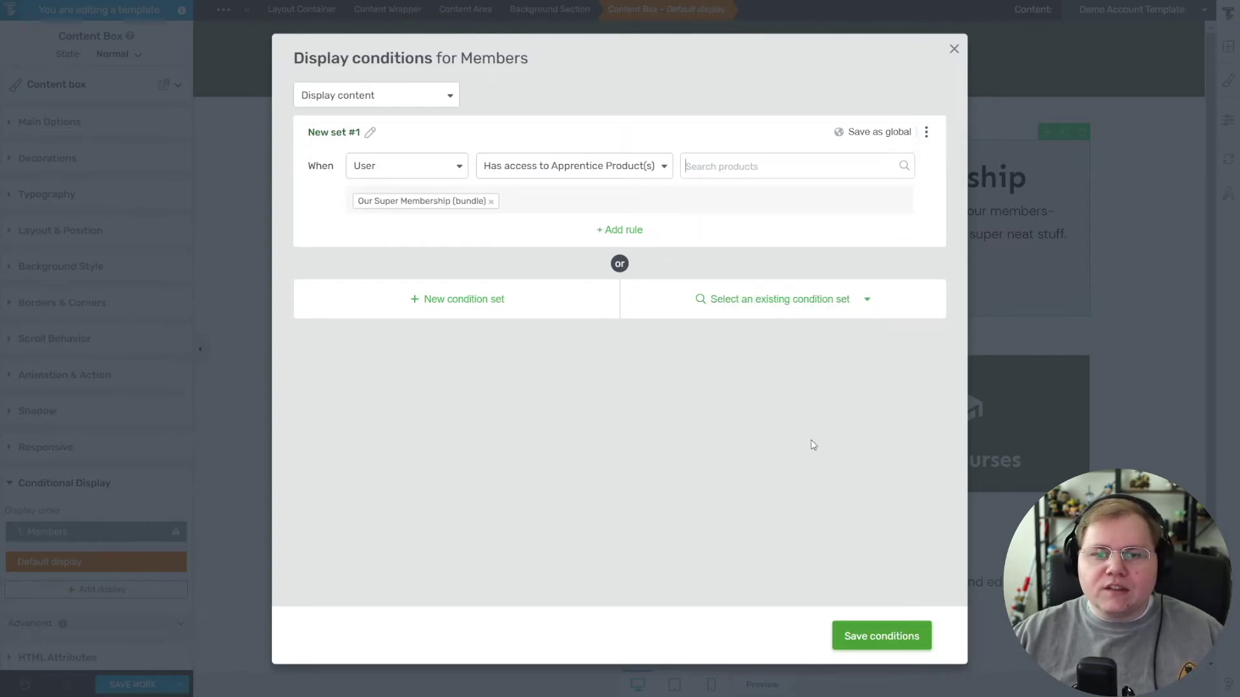
pyautogui.click(860, 638)
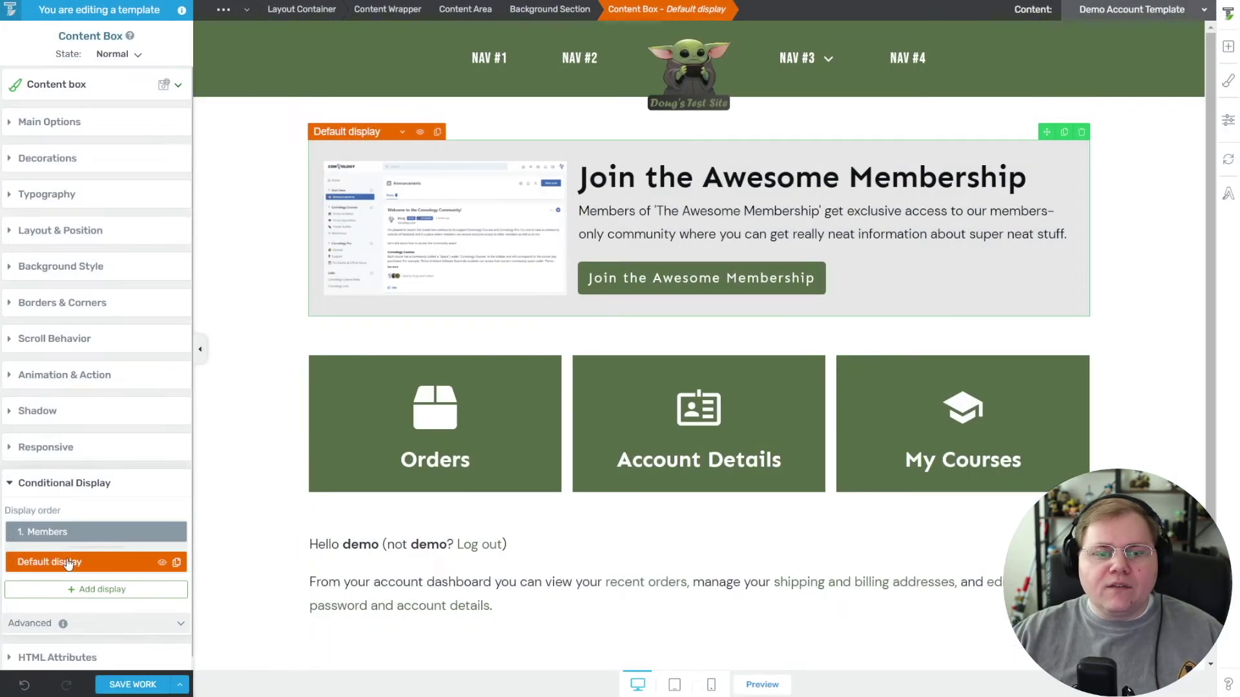
# Step: In the Members display, change the heading to "Hey, name! Welcome back." and rewrite the paragraph to tell members how to access their community
pyautogui.click(91, 533)
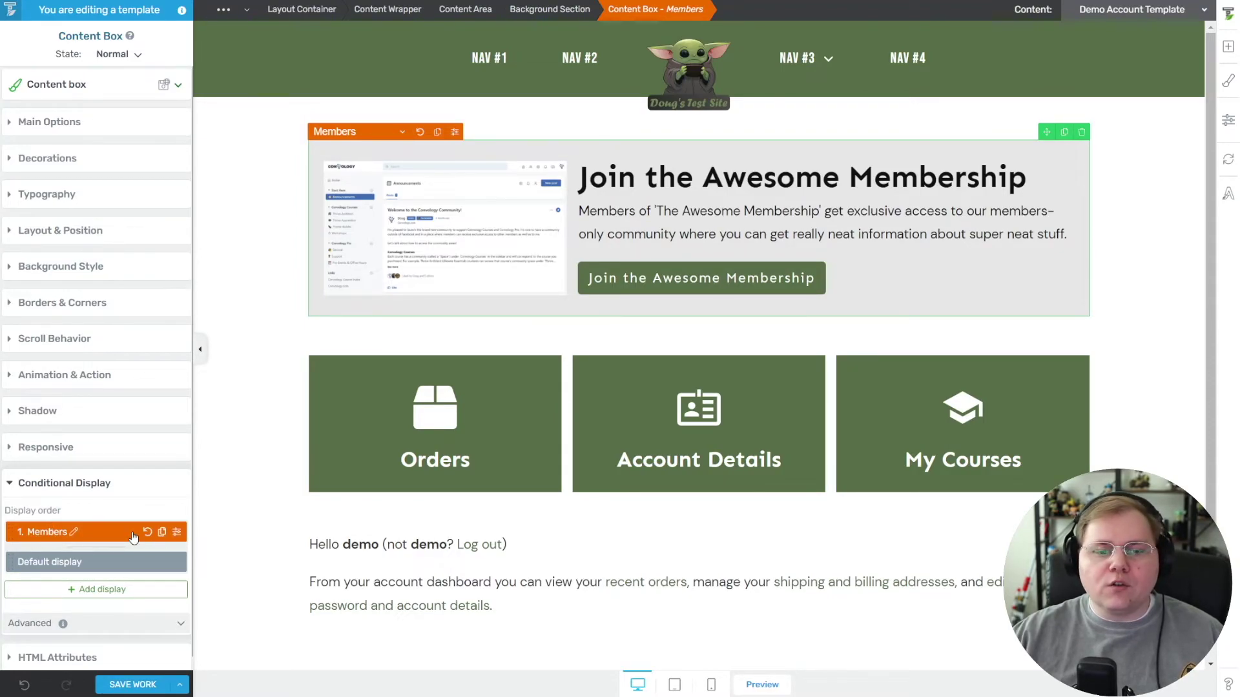
pyautogui.moveTo(1029, 181); pyautogui.dragTo(578, 179)
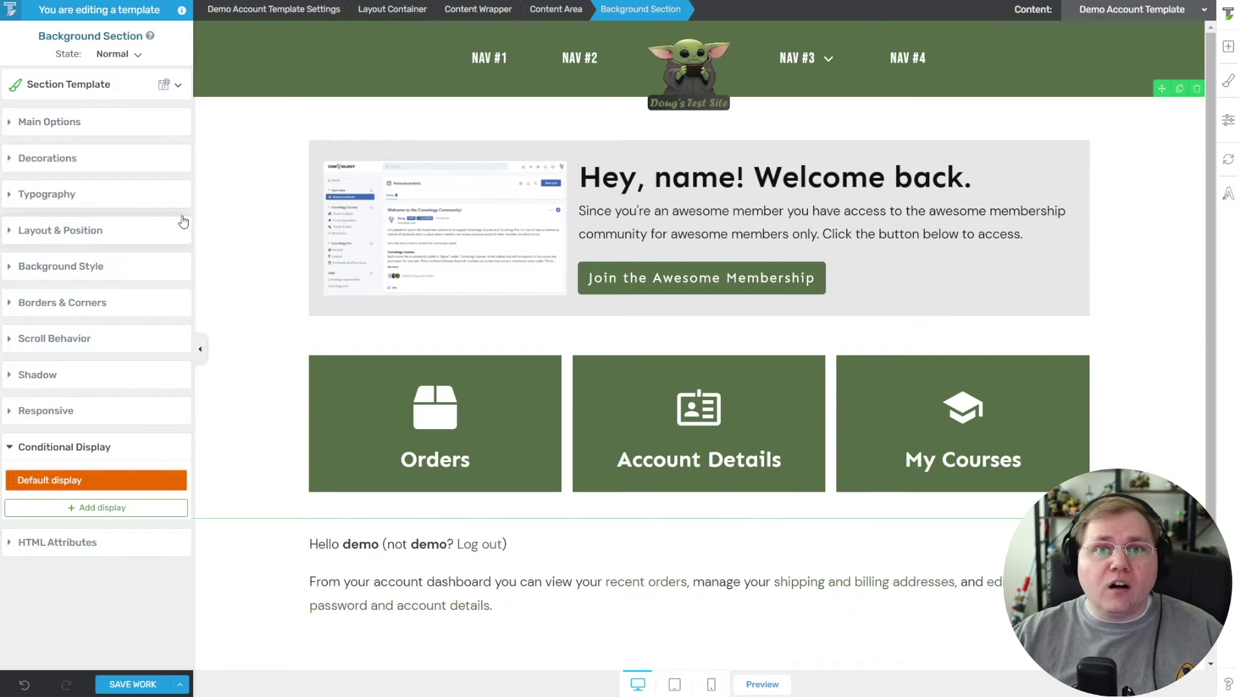
# Step: Replace "name" in the Members heading with dynamic user data, the WordPress user first name, using "there" as the default value
pyautogui.moveTo(659, 173); pyautogui.dragTo(735, 178)
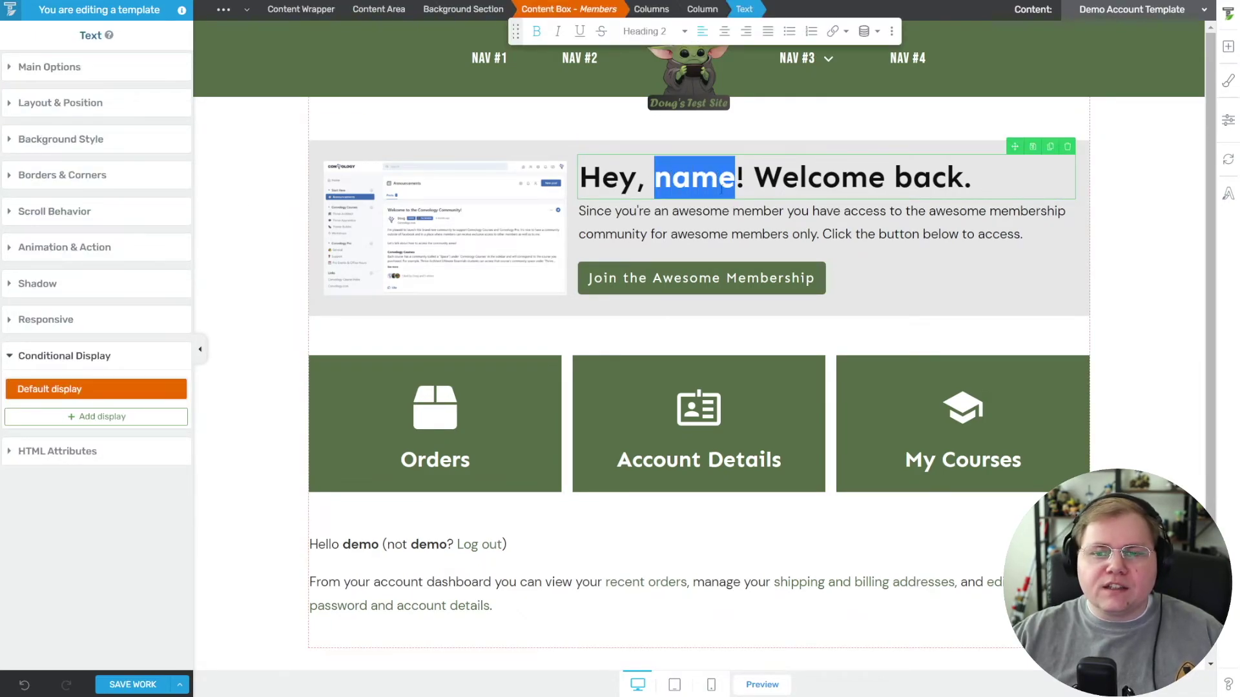
pyautogui.click(866, 33)
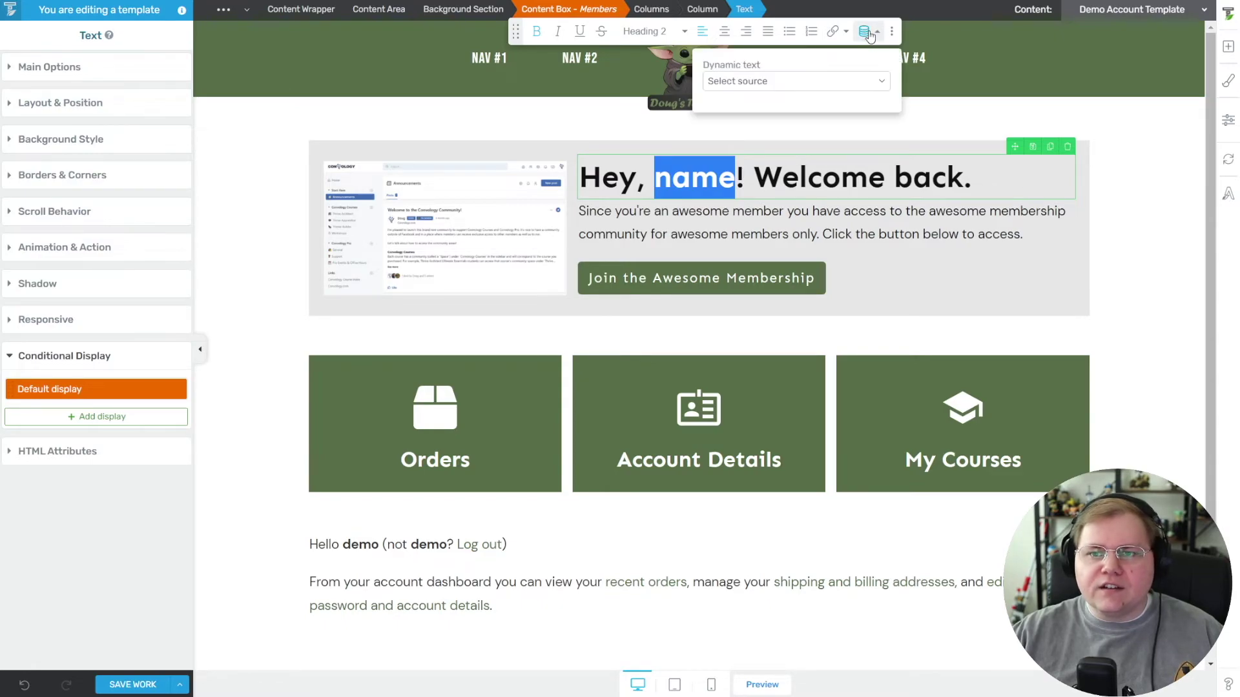
pyautogui.click(759, 85)
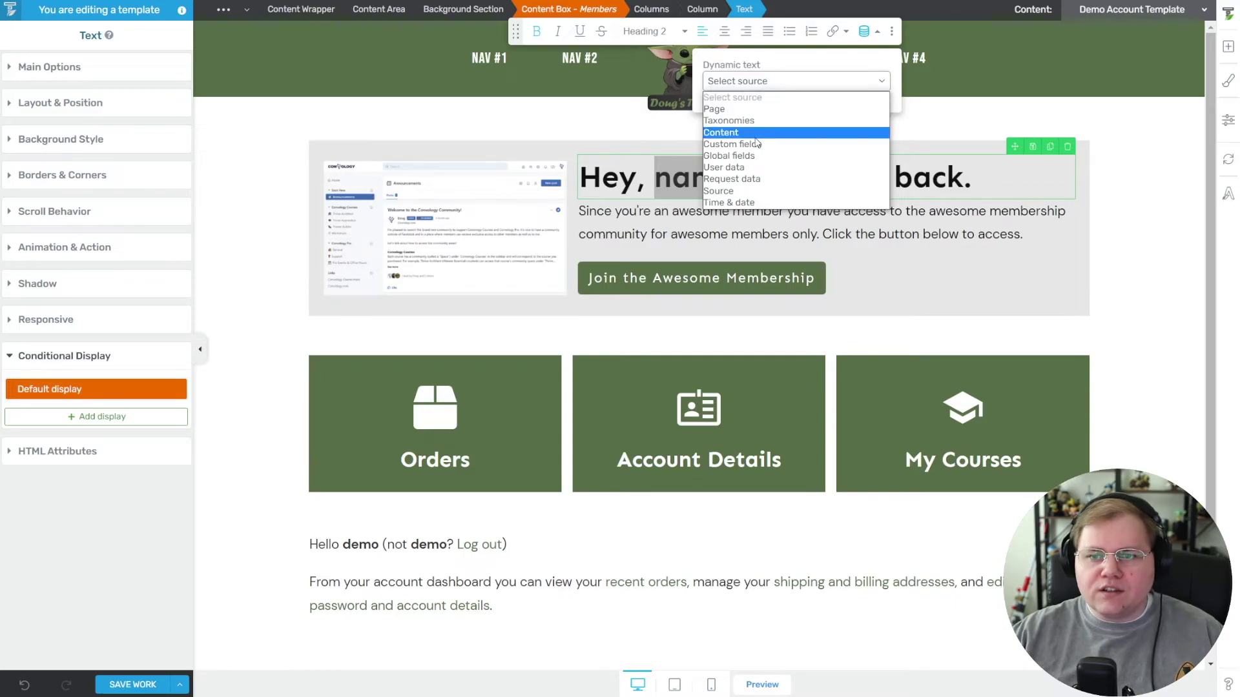
pyautogui.click(736, 168)
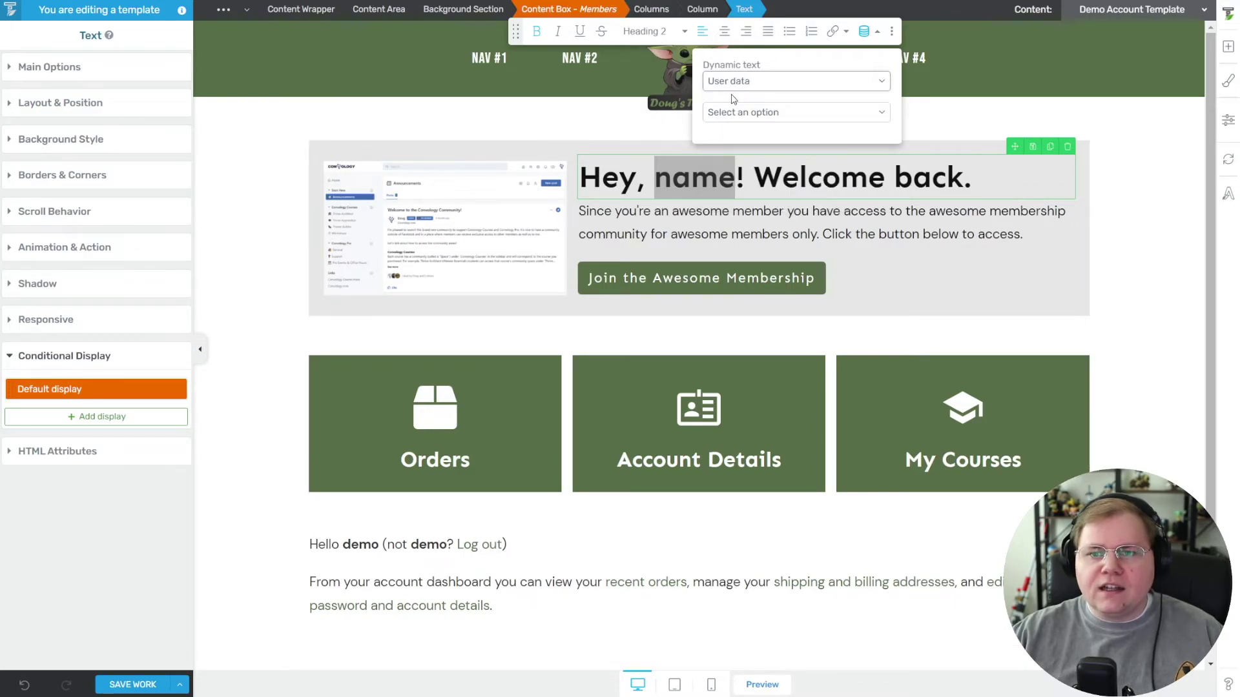
pyautogui.click(746, 112)
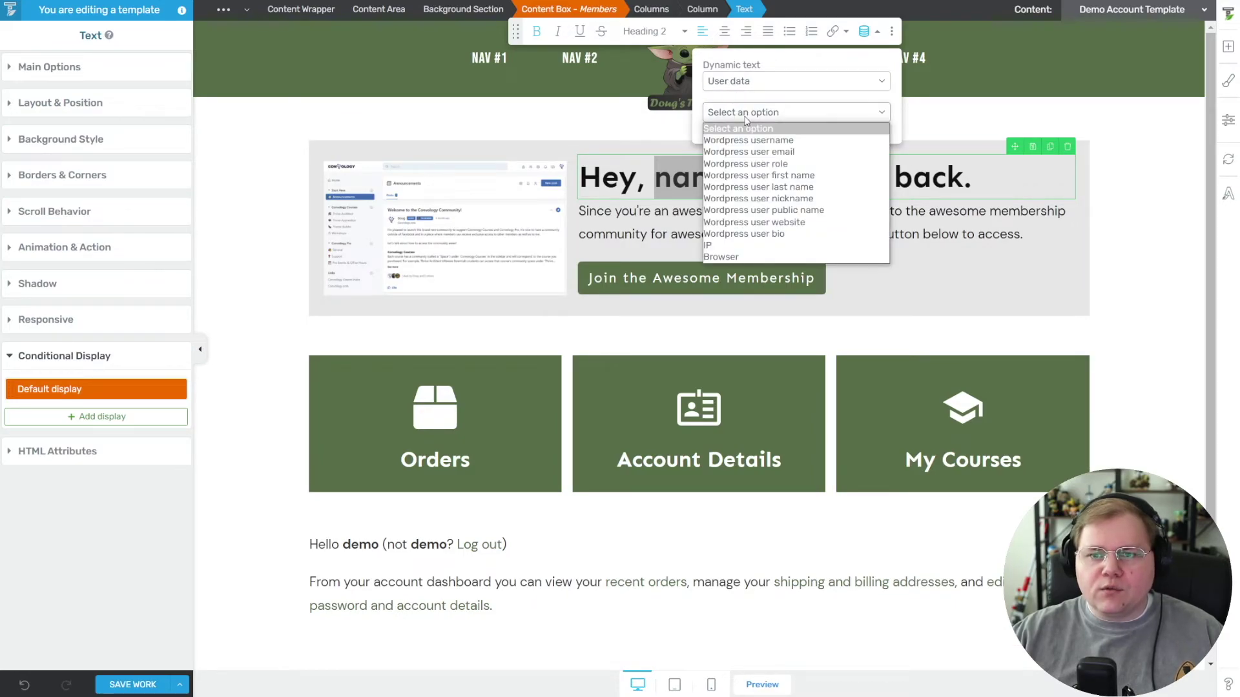
pyautogui.click(797, 176)
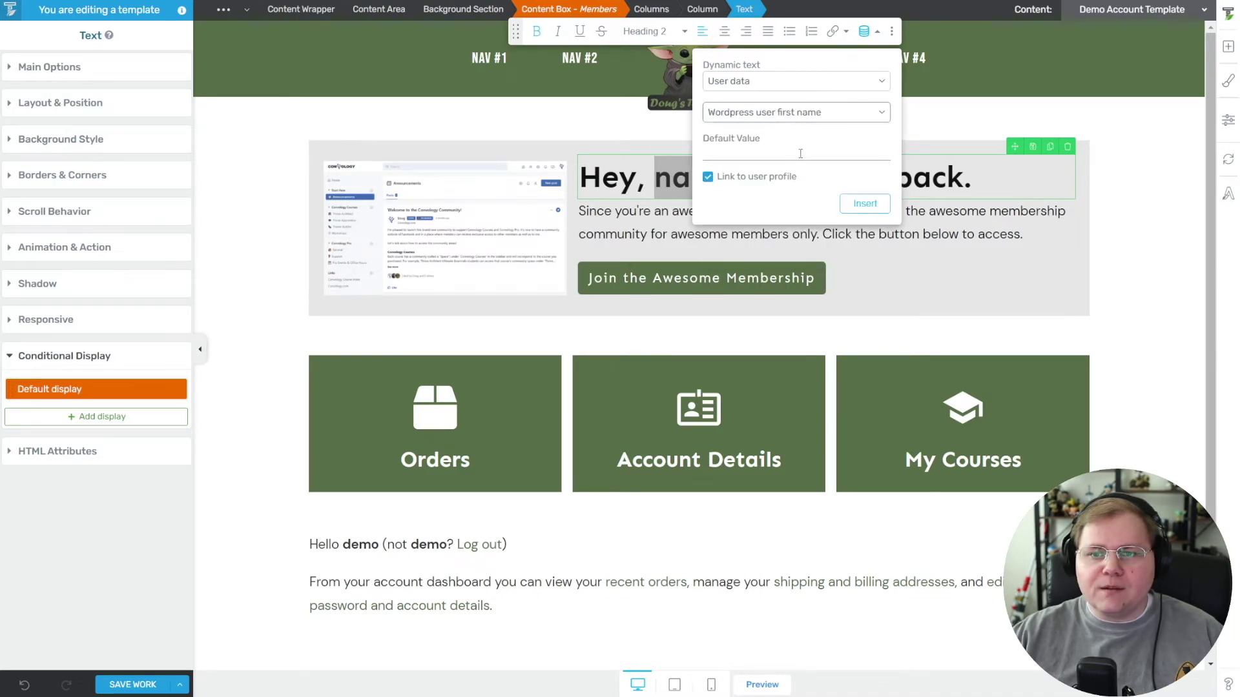
pyautogui.click(796, 154)
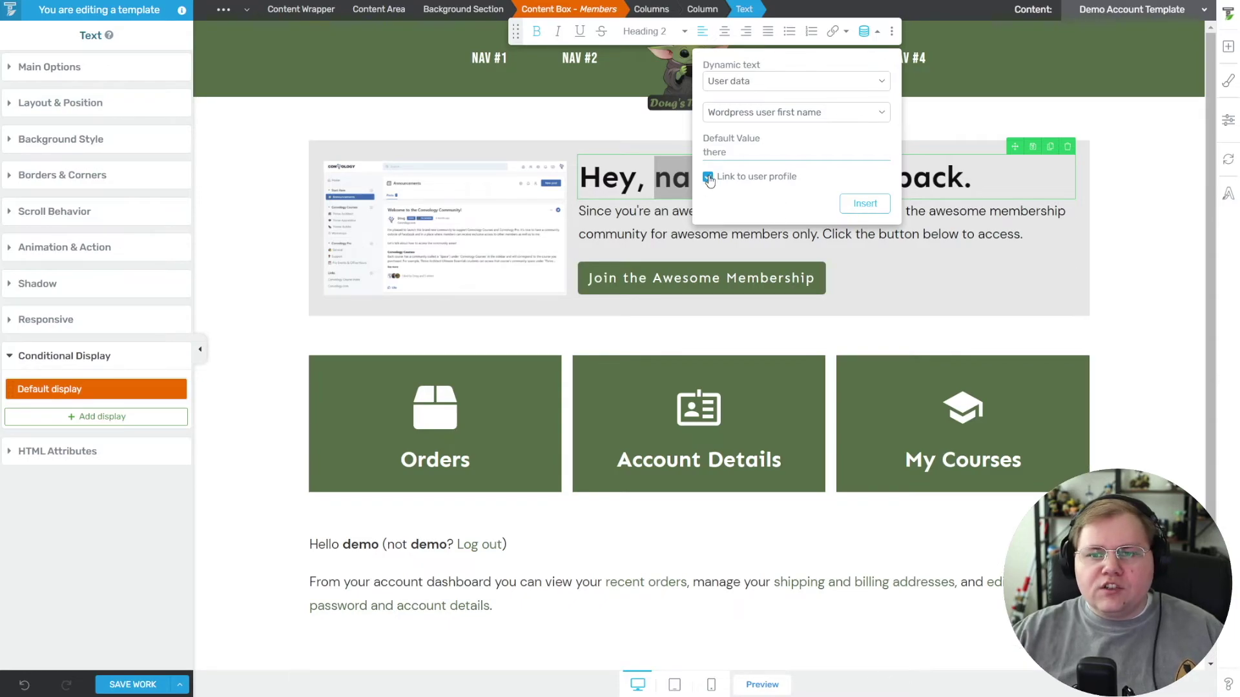
pyautogui.click(865, 204)
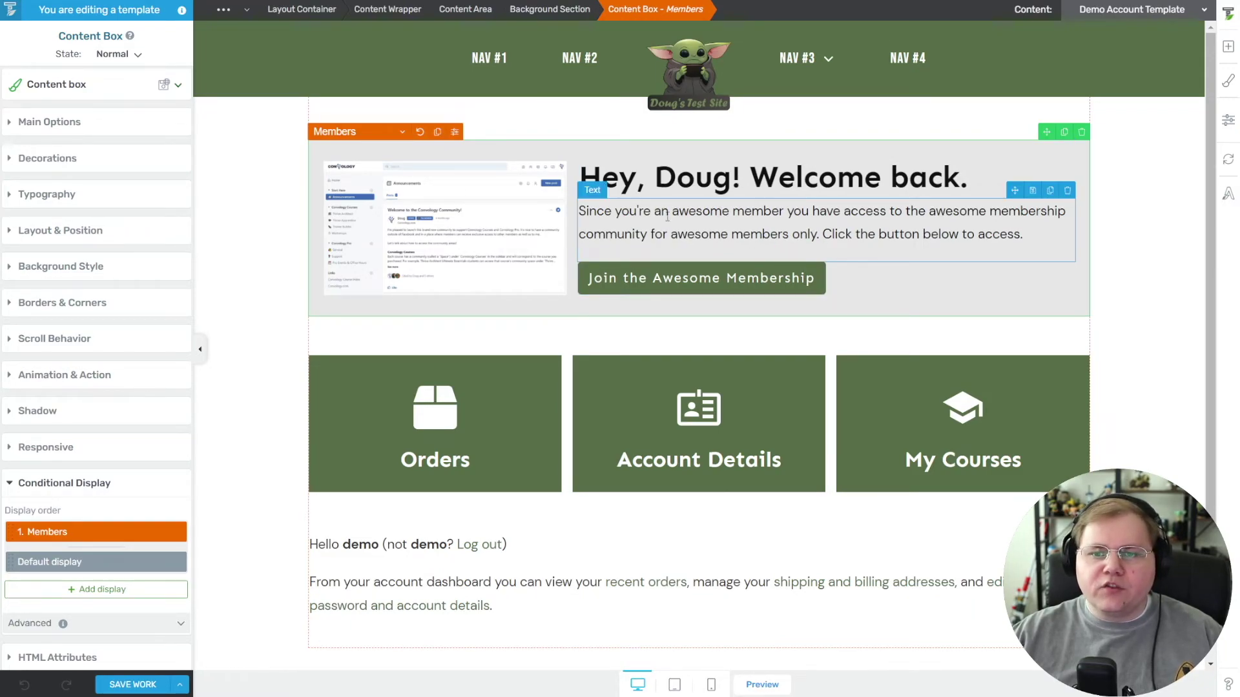
# Step: Change the button text in the Members display to "Access the Community"
pyautogui.click(640, 267)
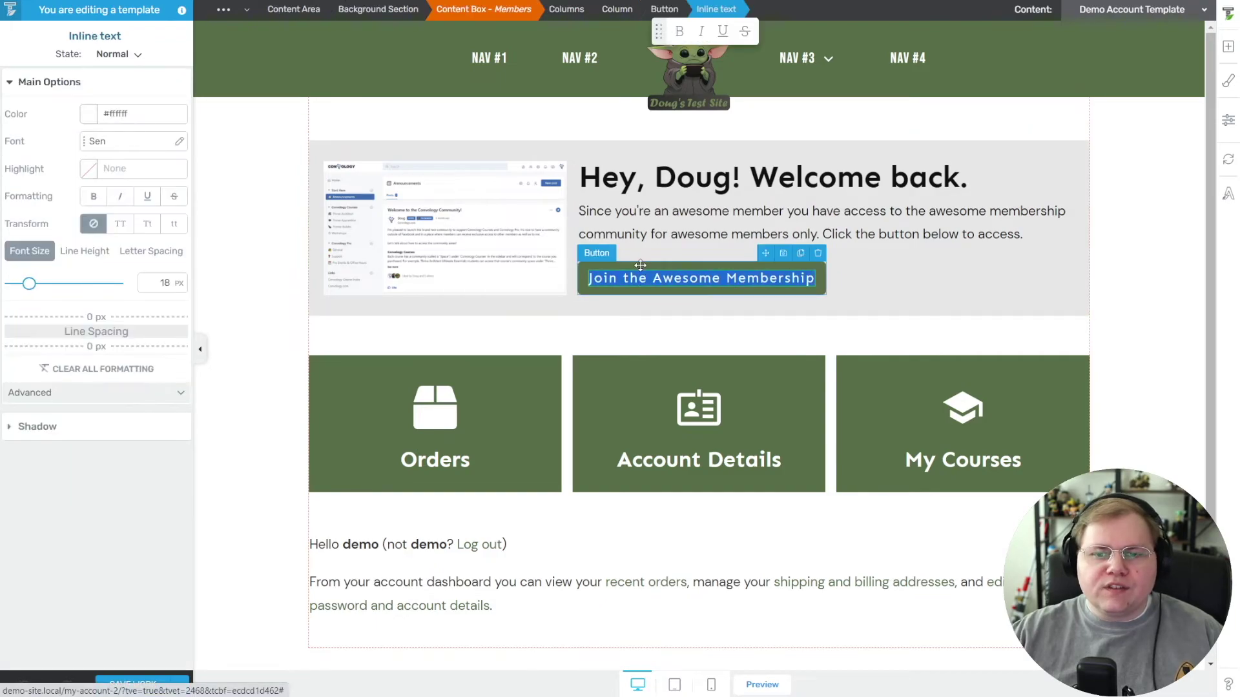
pyautogui.write('Access the Community')
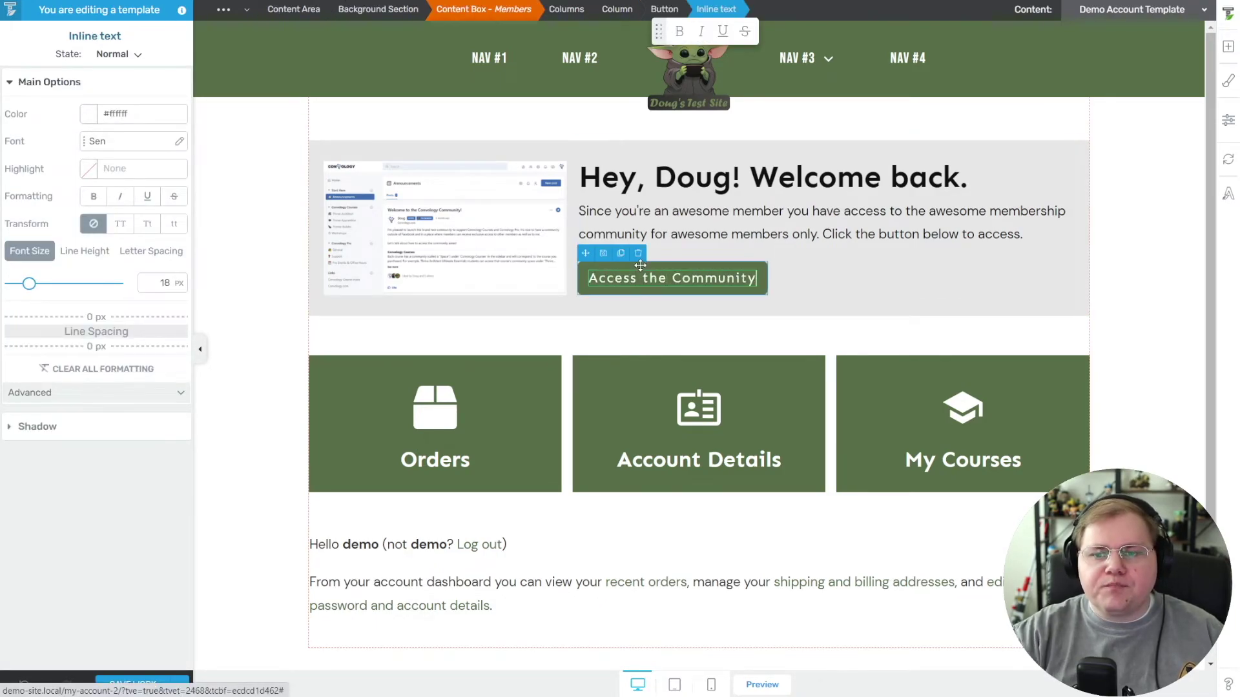
# Step: Compare the grey content box's default display with its Members display by switching between them
pyautogui.click(436, 146)
pyautogui.click(100, 563)
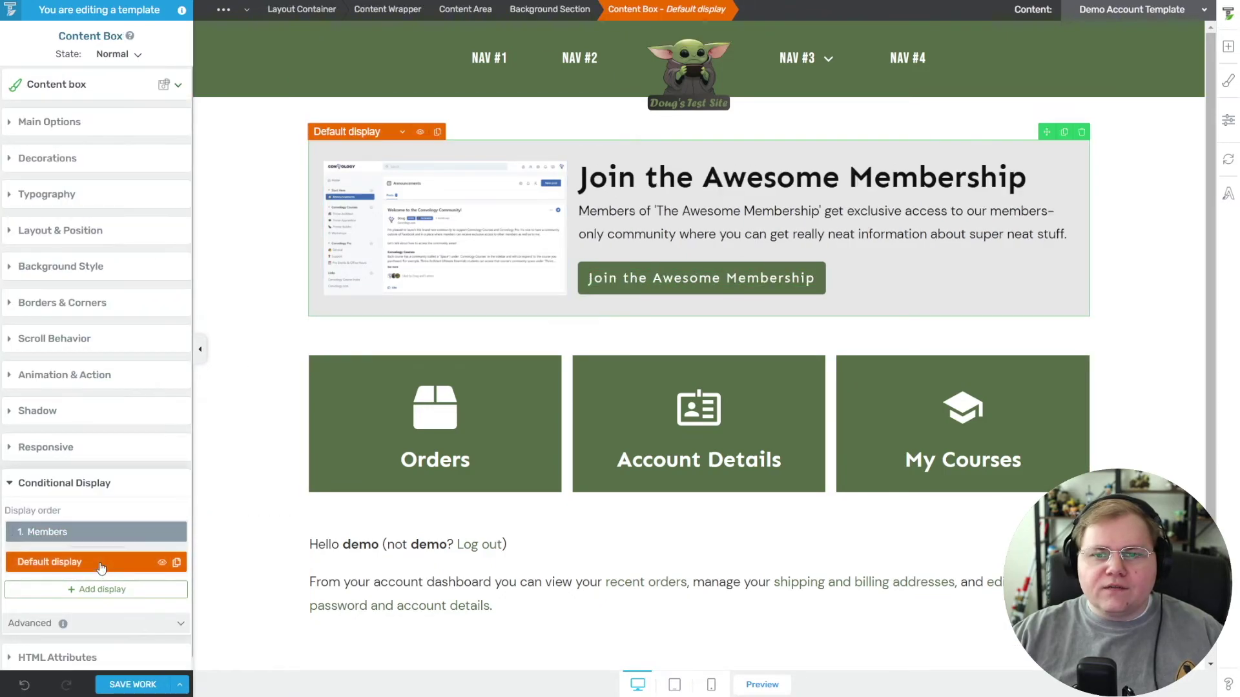
pyautogui.click(100, 535)
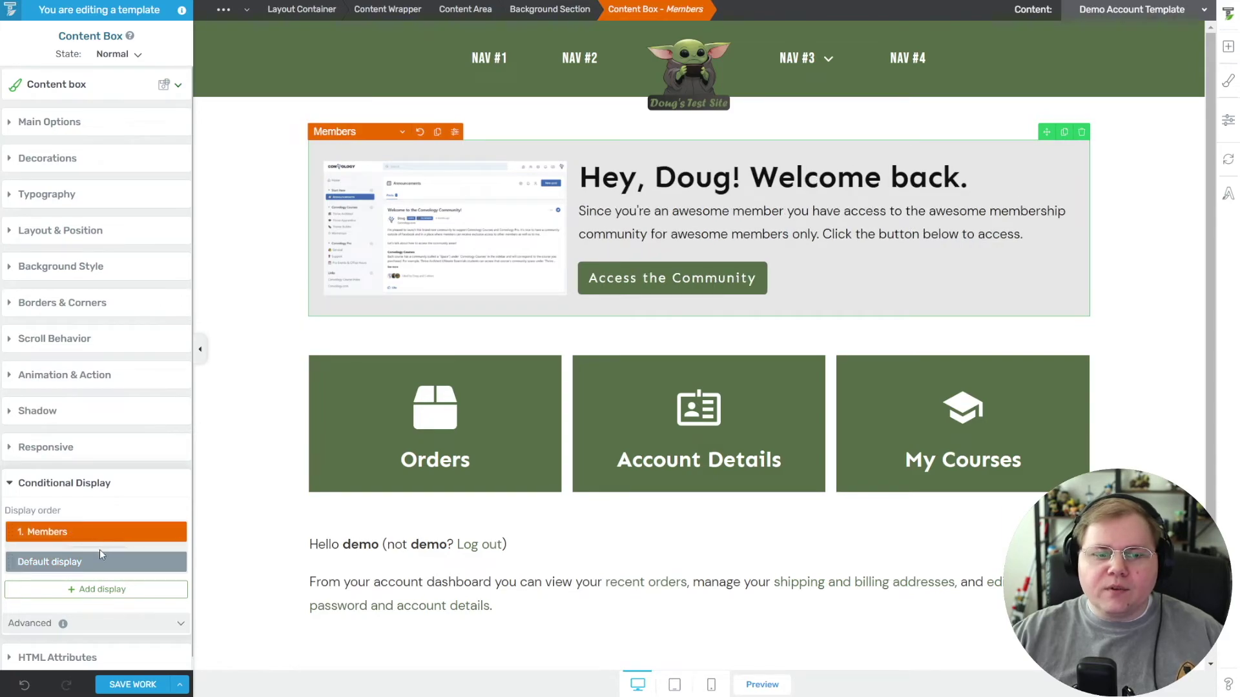
pyautogui.click(99, 560)
pyautogui.click(104, 531)
pyautogui.click(96, 561)
pyautogui.click(95, 533)
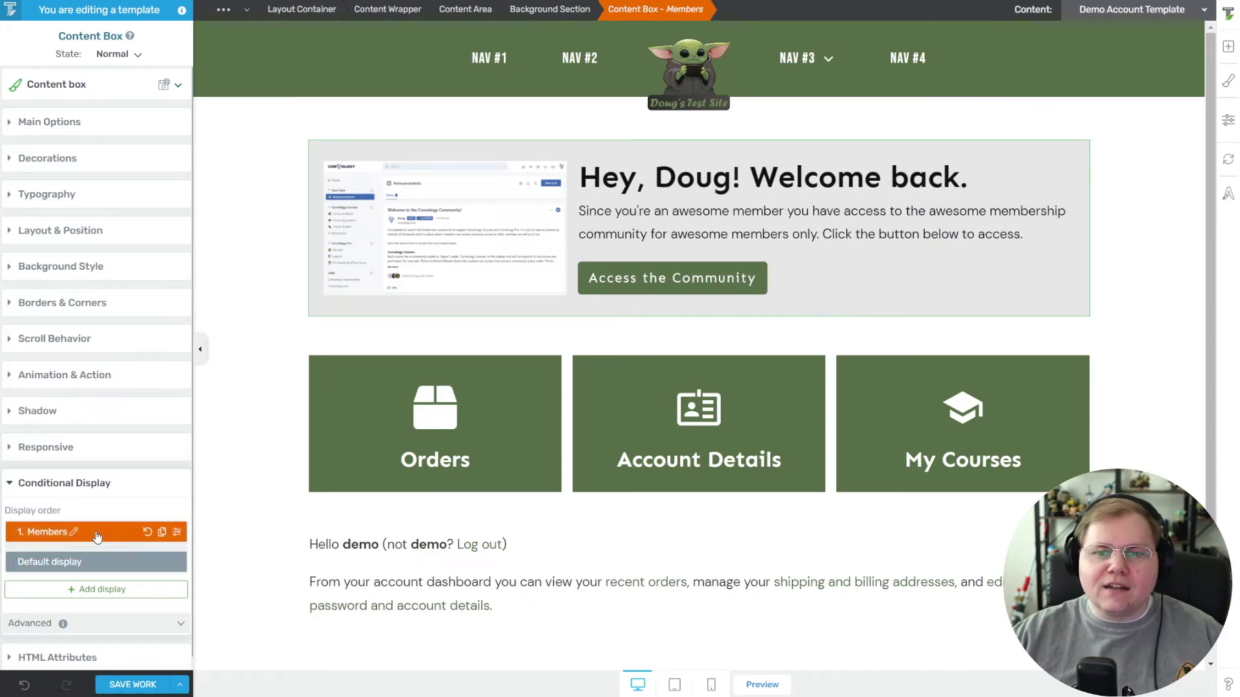
pyautogui.click(227, 387)
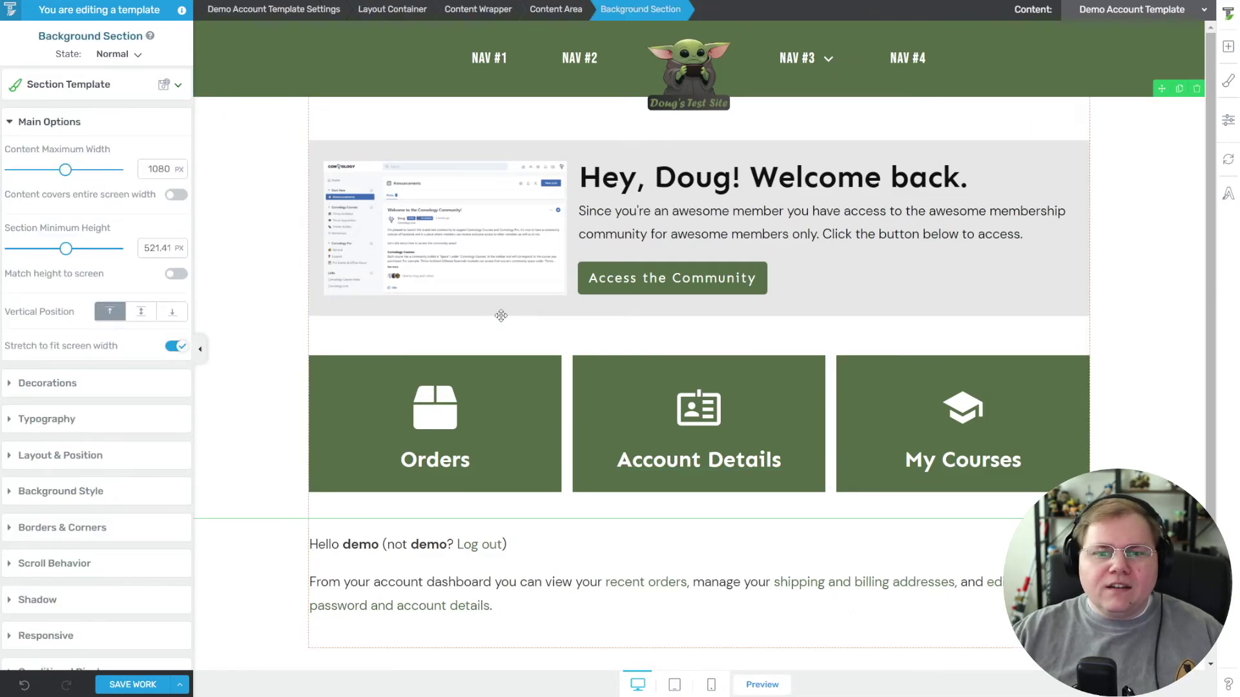
# Step: Preview the account page and test the Orders and Account Details boxes
pyautogui.click(382, 352)
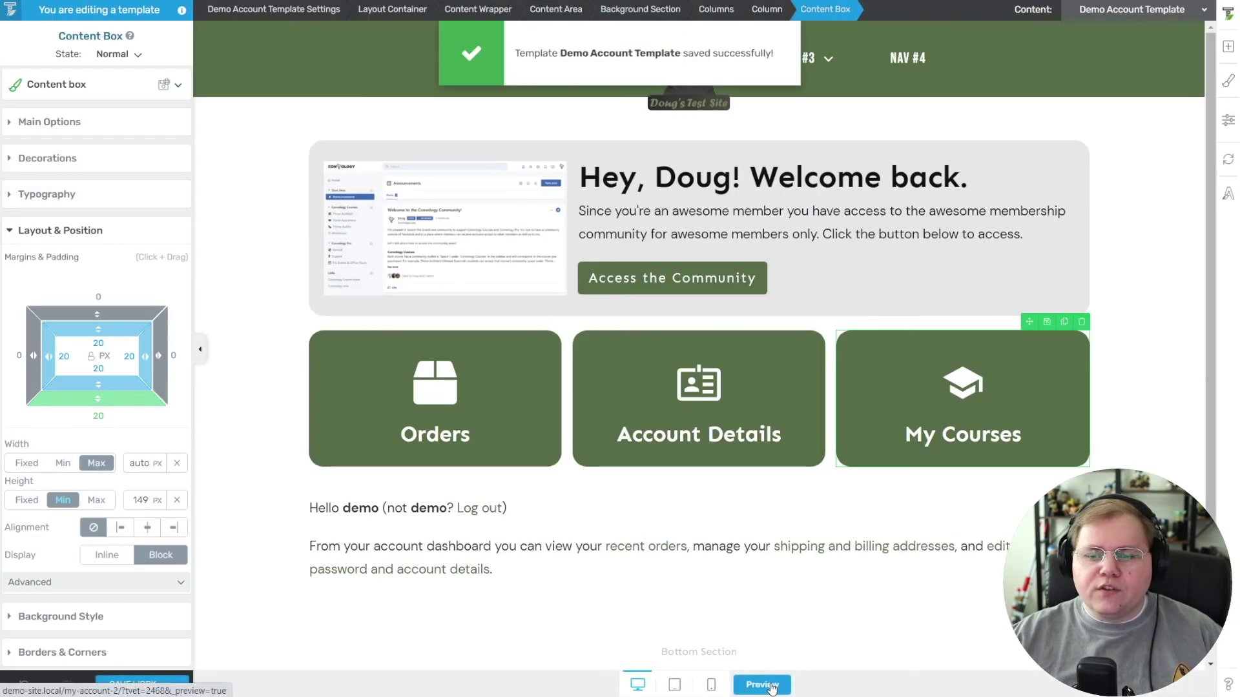
pyautogui.click(772, 686)
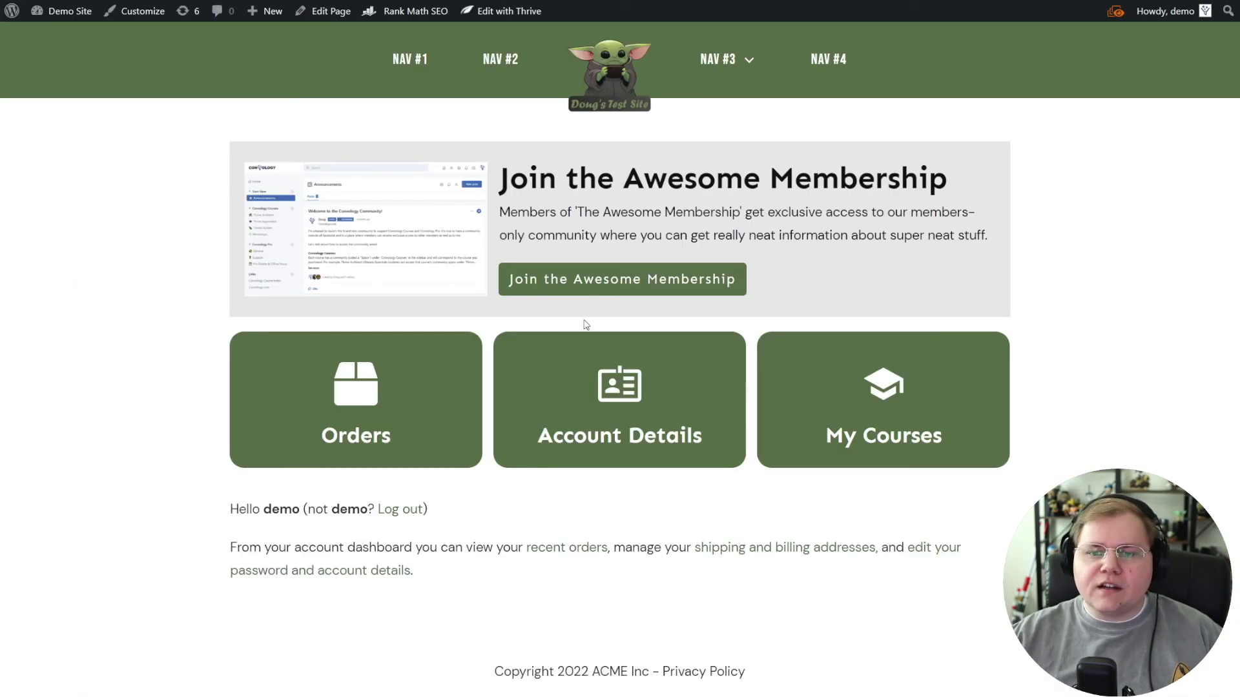
pyautogui.click(405, 396)
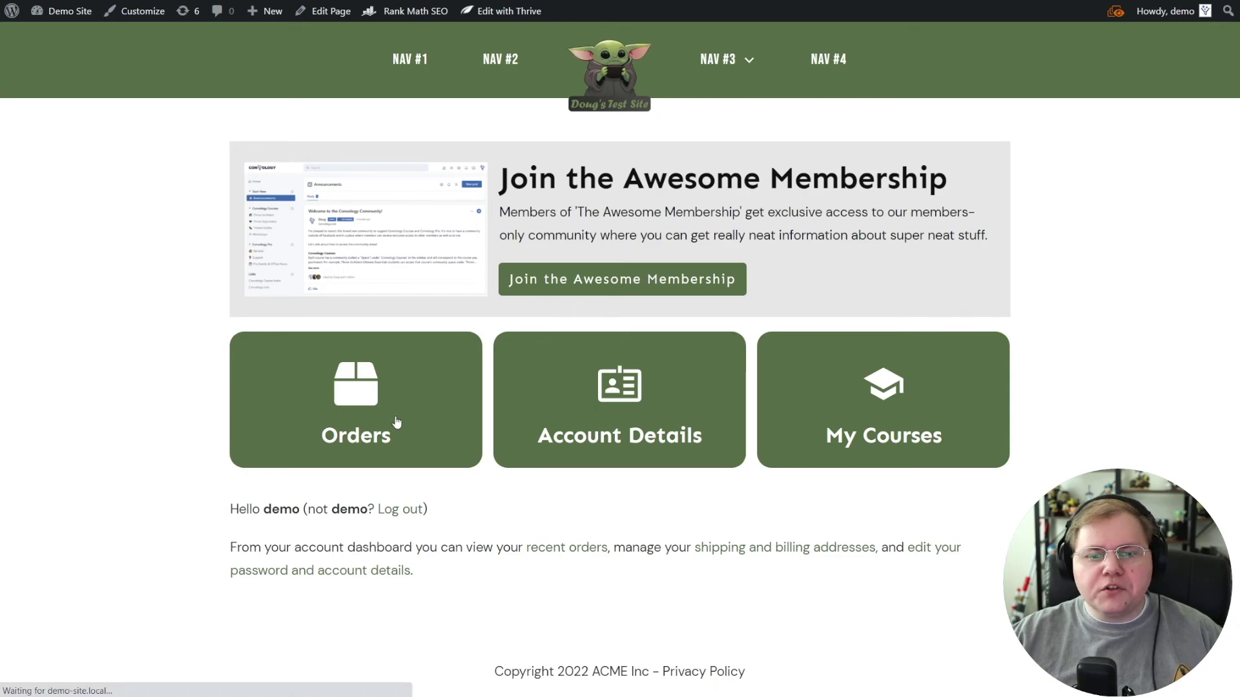
pyautogui.click(615, 388)
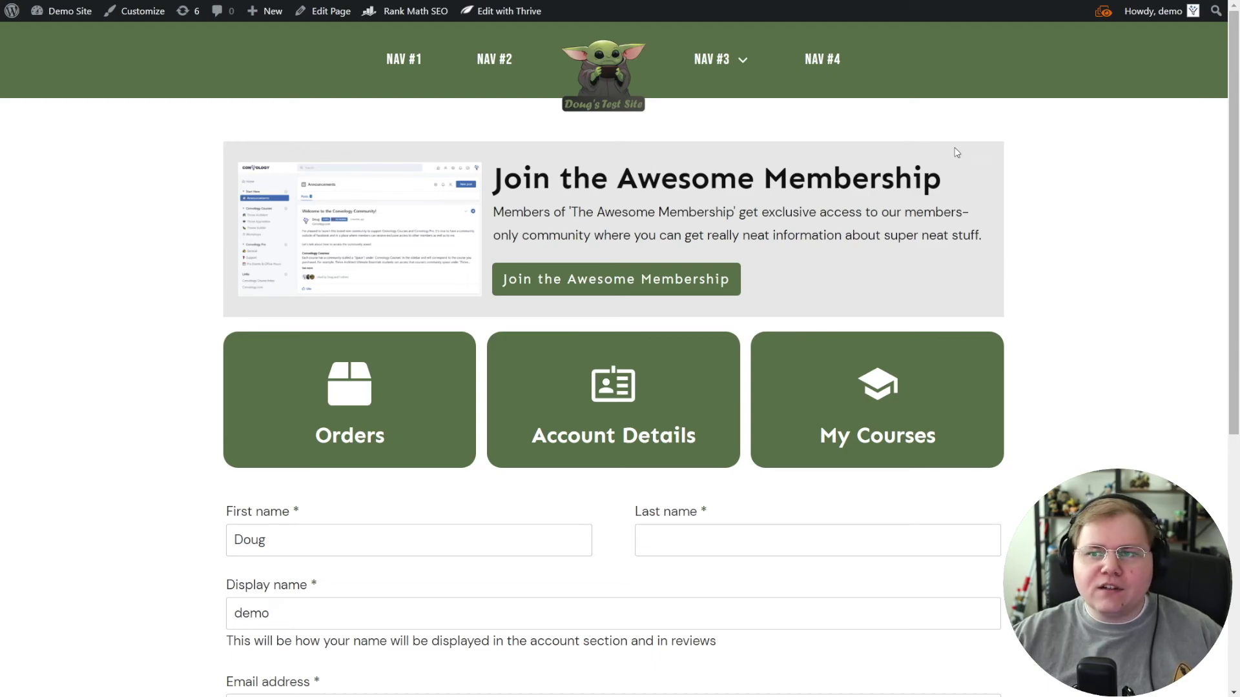
# Step: On the live account page, toggle the "New set #1" preview condition to check the membership box's conditional content
pyautogui.moveTo(1102, 14)
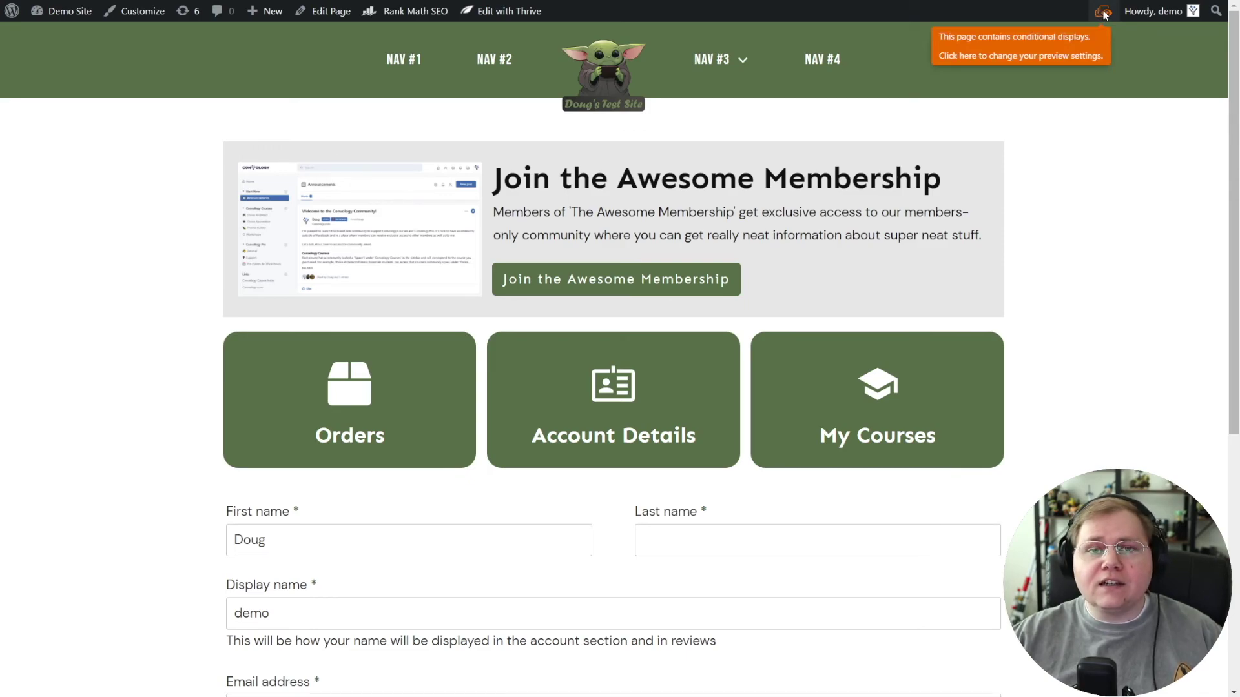
pyautogui.click(1103, 13)
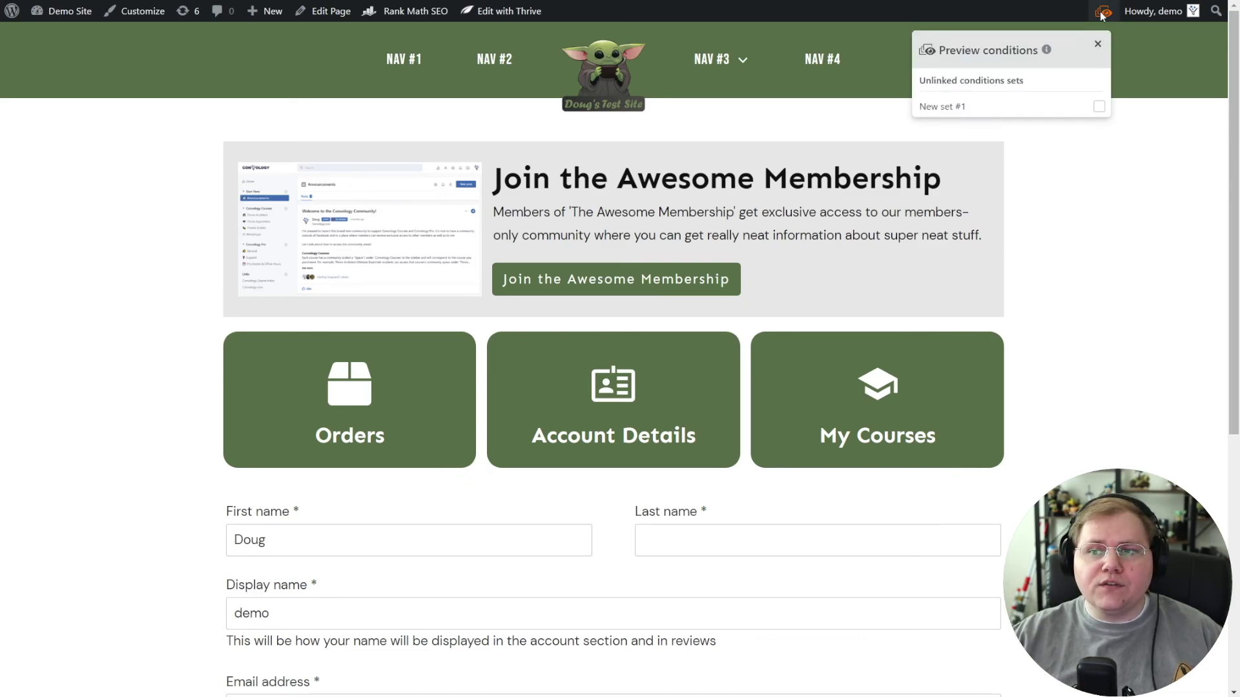
pyautogui.click(1099, 106)
pyautogui.click(1099, 106)
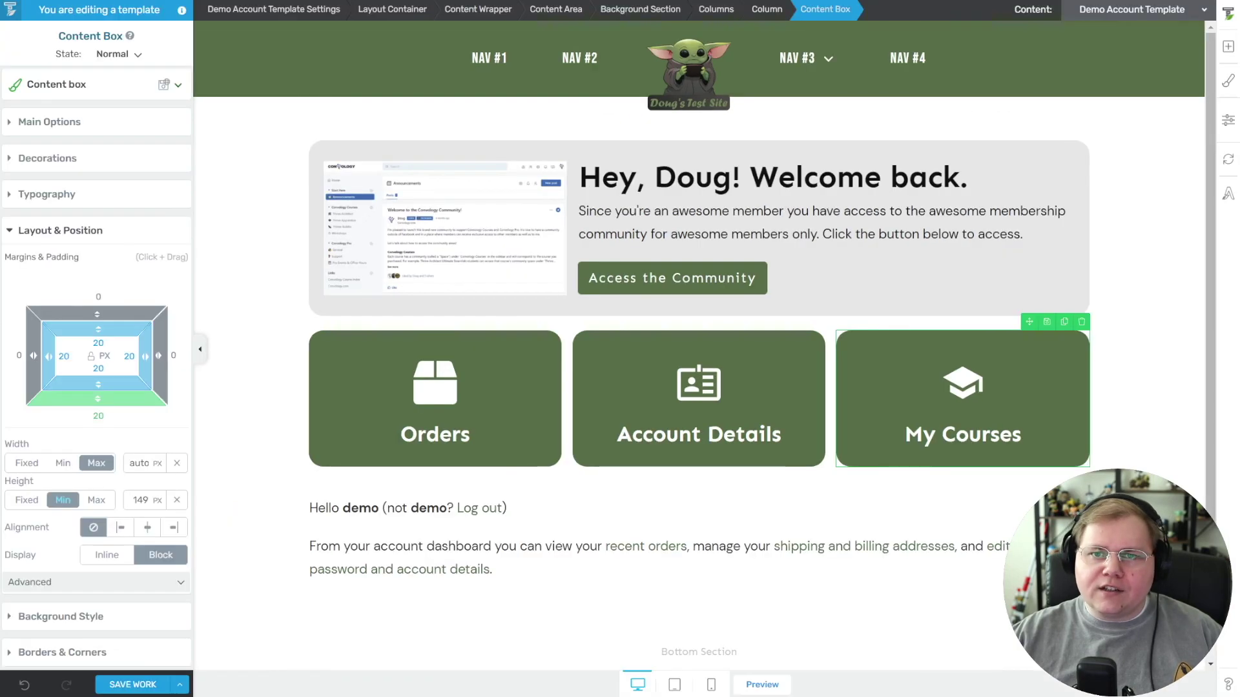
# Step: Back in the template editor, rename the Members display's condition set "Member Display" and save the conditions
pyautogui.click(315, 160)
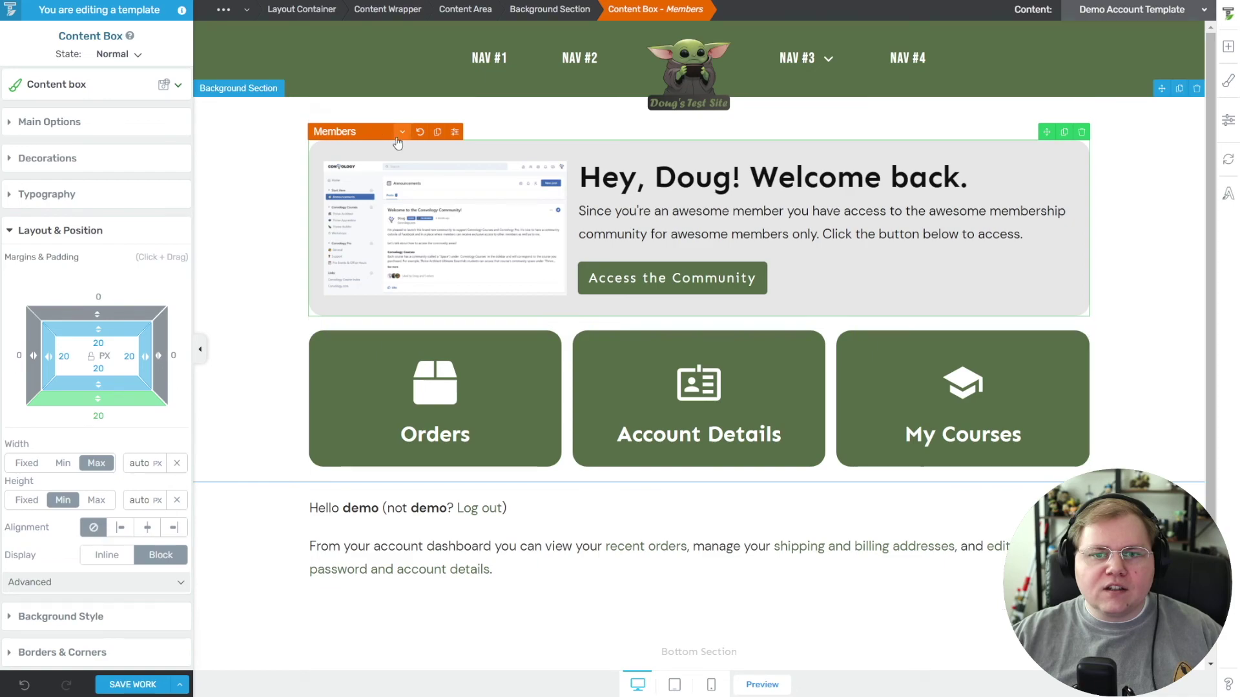
pyautogui.click(457, 140)
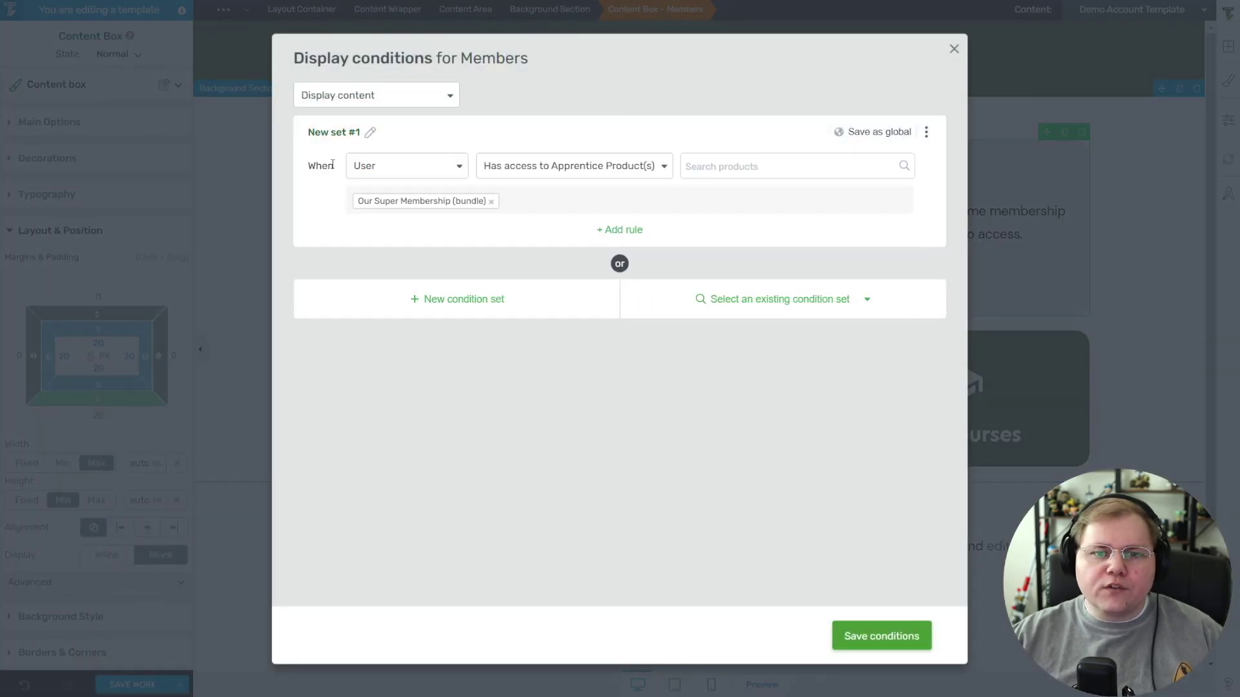
pyautogui.click(370, 132)
pyautogui.write('Member Display')
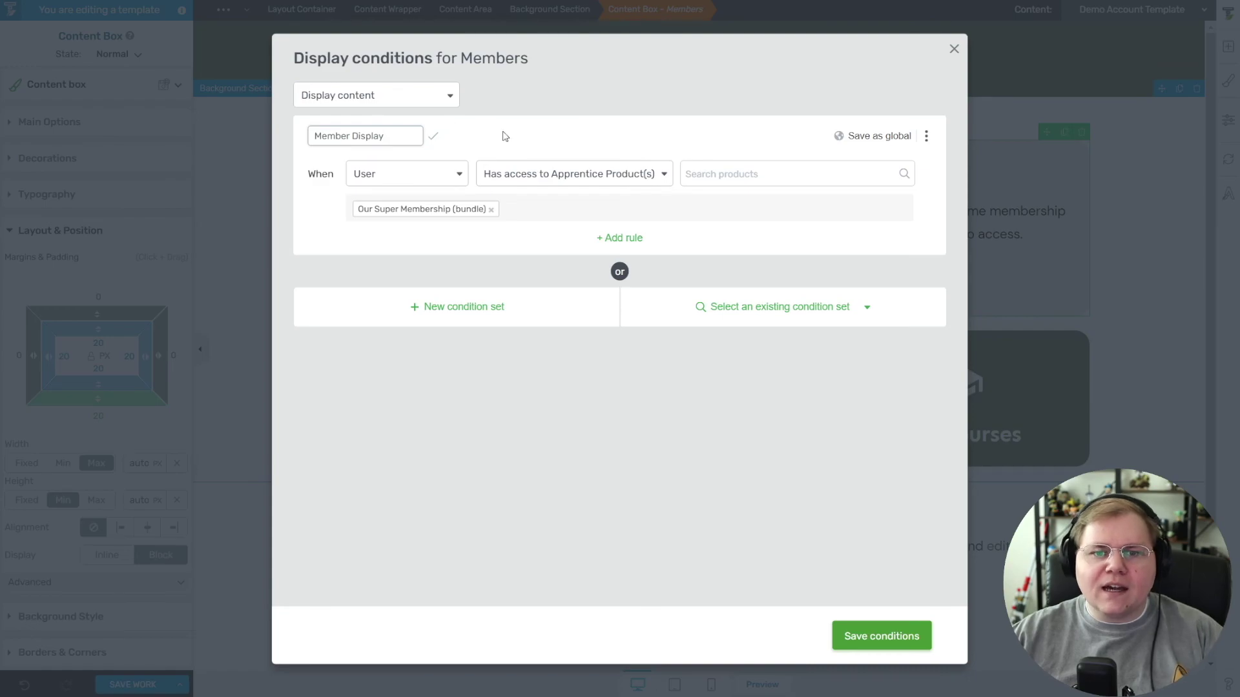
pyautogui.press('Return')
pyautogui.click(901, 635)
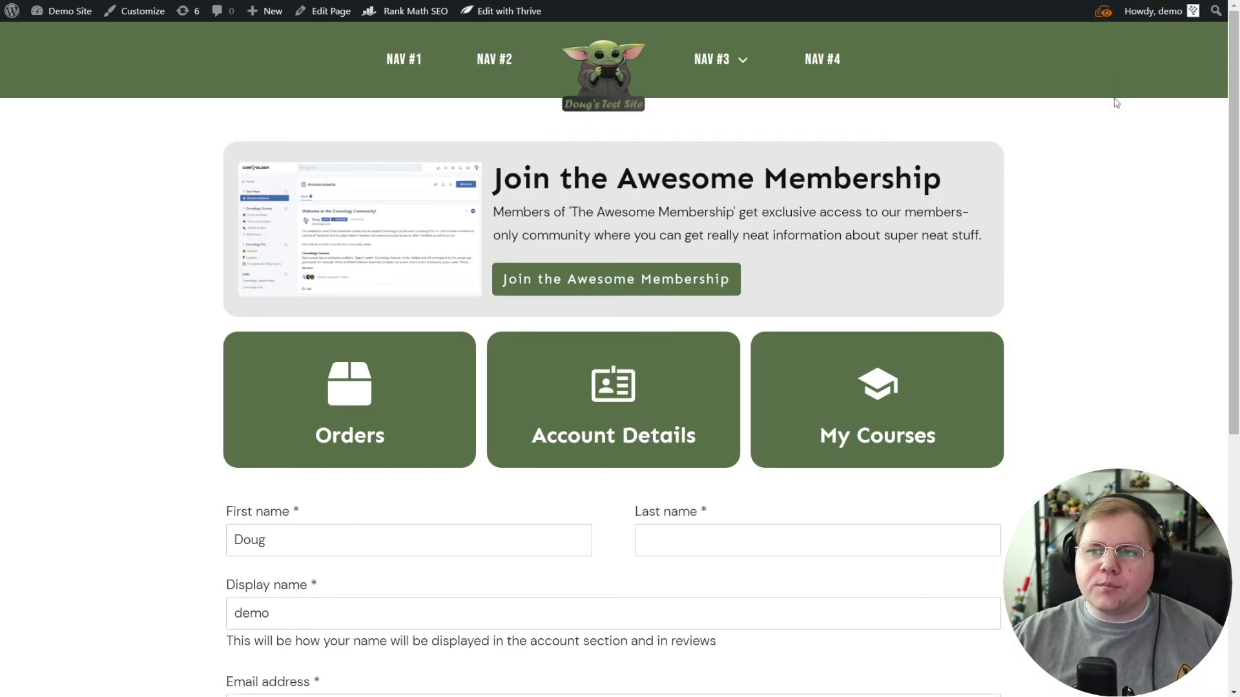
# Step: Toggle the "Member Display" preview condition on the live page to compare the member and non-member content
pyautogui.moveTo(1095, 23)
pyautogui.click(1098, 107)
pyautogui.click(1098, 107)
pyautogui.click(1098, 106)
pyautogui.click(1098, 106)
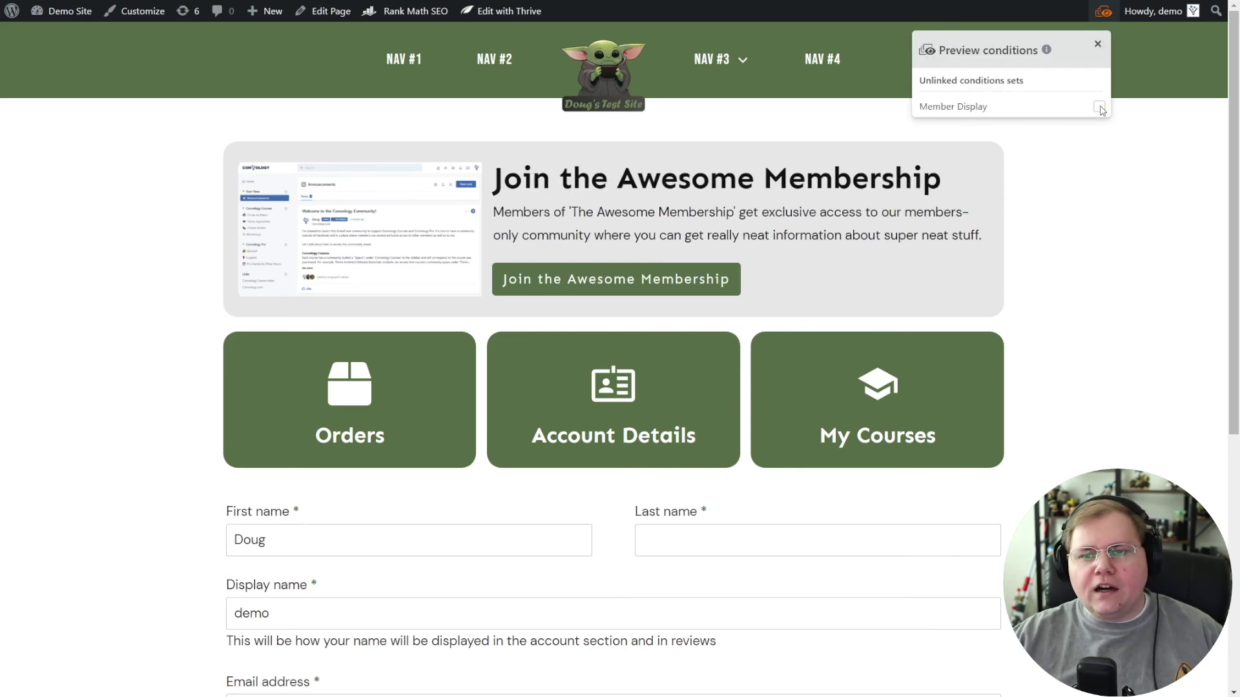